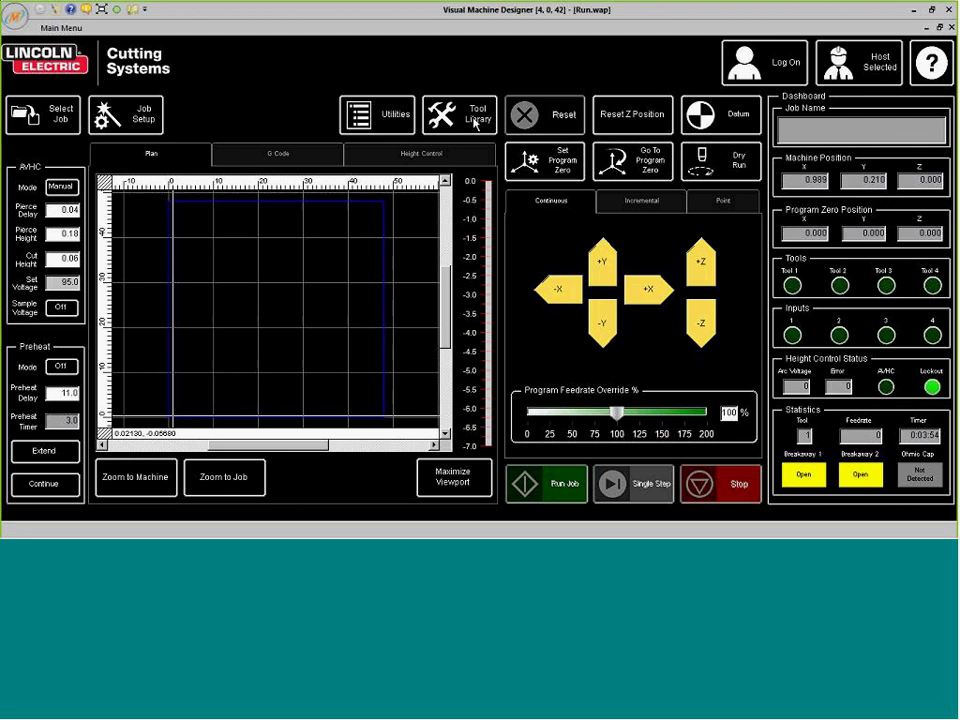
Open the tool control panel, move it left, and jog the torch to X 2.799, Y 0.629.
left_click(476, 120)
left_click_drag(423, 85, 126, 67)
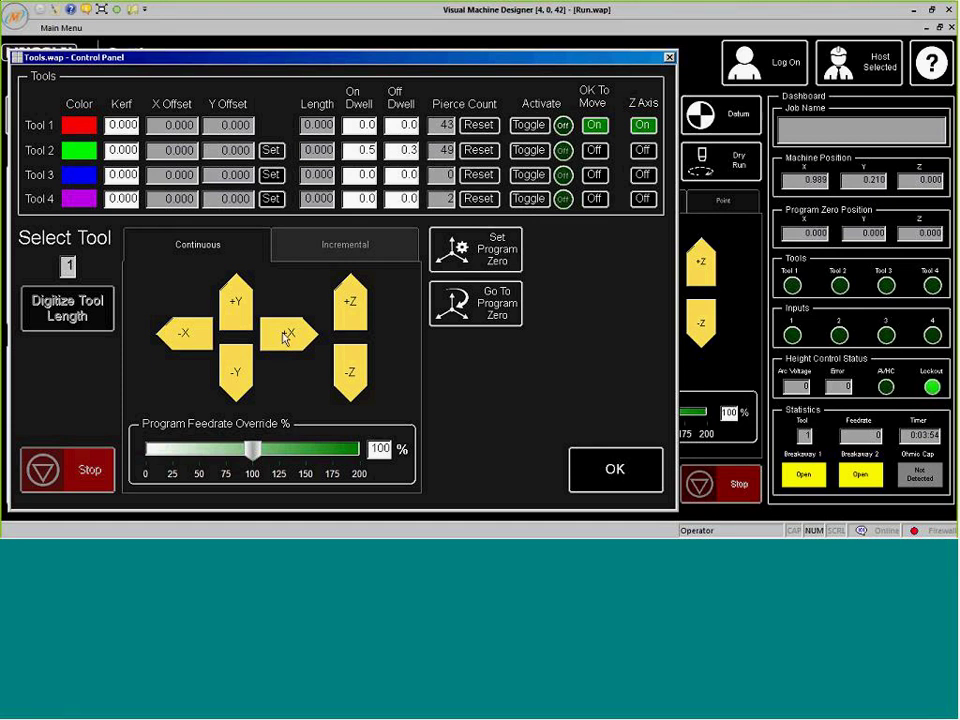
mouse_move(285, 340)
left_mouse_down()
mouse_move(300, 333)
mouse_move(302, 345)
mouse_move(298, 334)
left_mouse_up()
left_click_drag(238, 296, 289, 341)
Zero the program at the torch's current position (0.000, 0.000) and close the control panel.
left_click(463, 263)
left_click(626, 490)
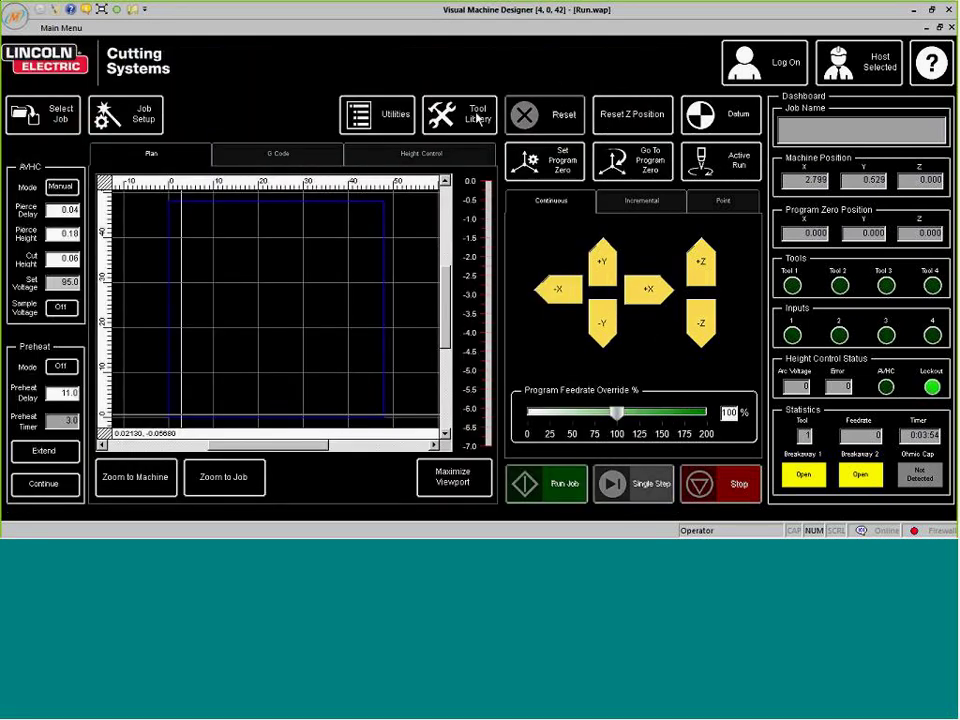
Reopen the tool control panel and toggle Tool 1 on, then back to inactive.
left_click(478, 117)
left_click(530, 126)
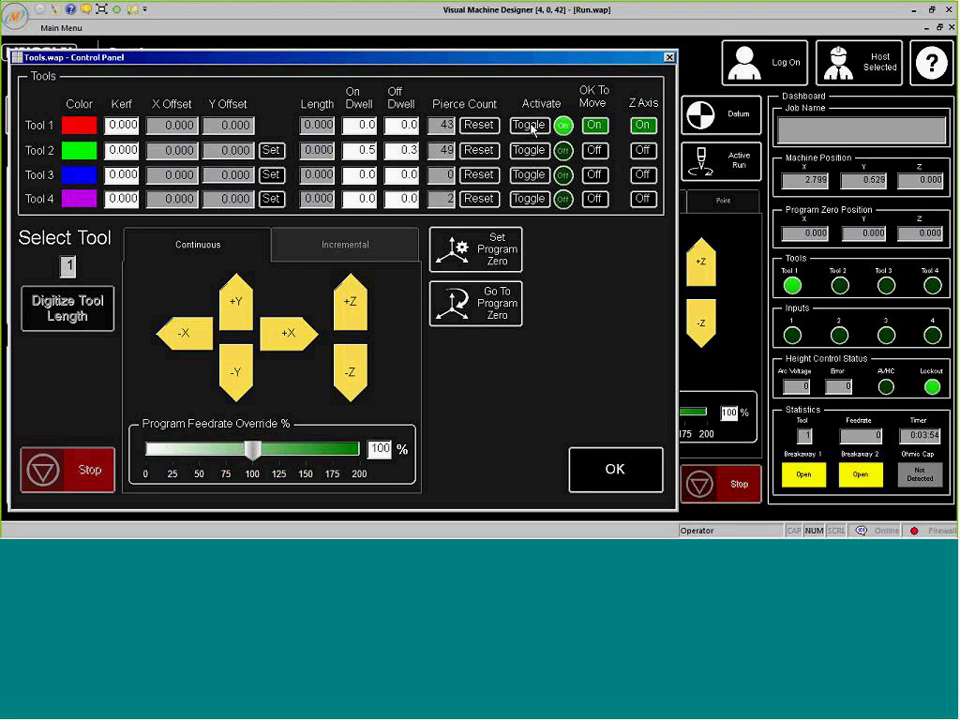
left_click(530, 126)
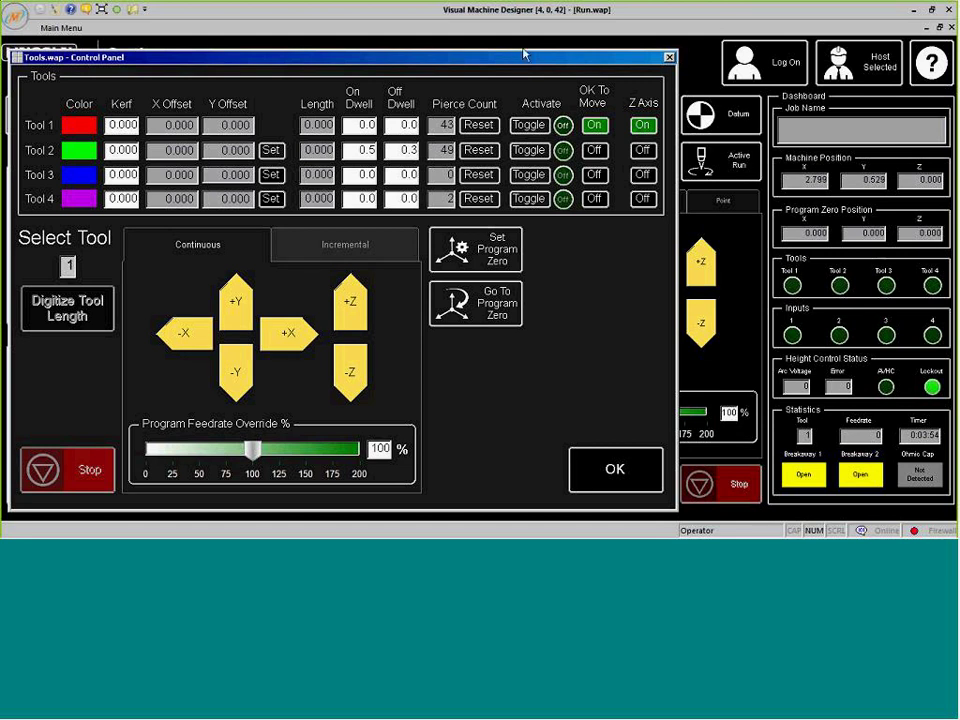
left_click_drag(524, 55, 528, 46)
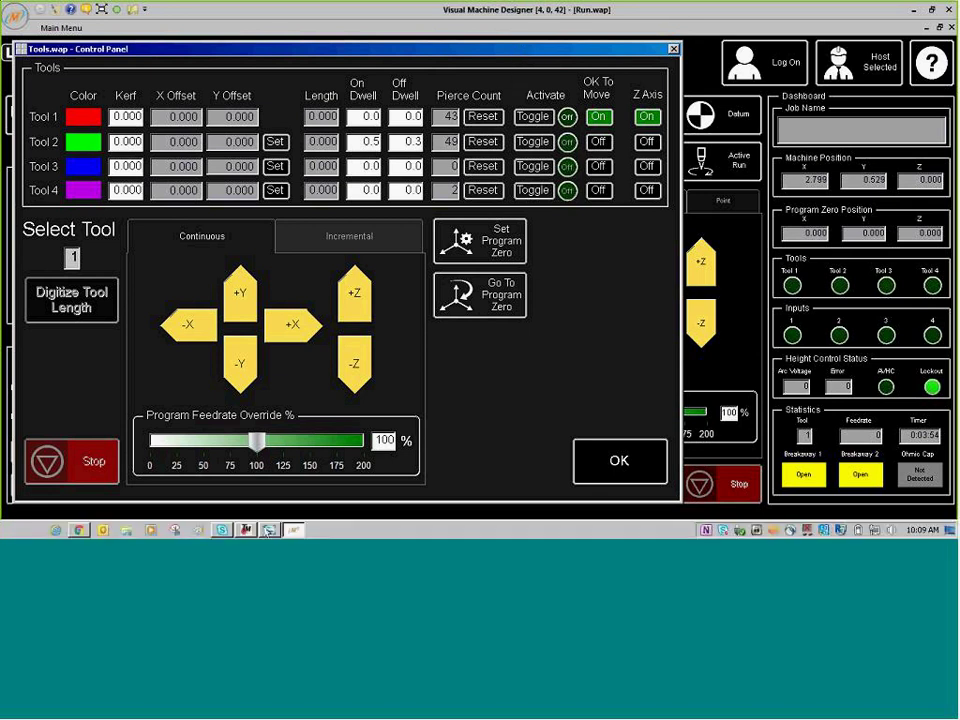
left_click(205, 397)
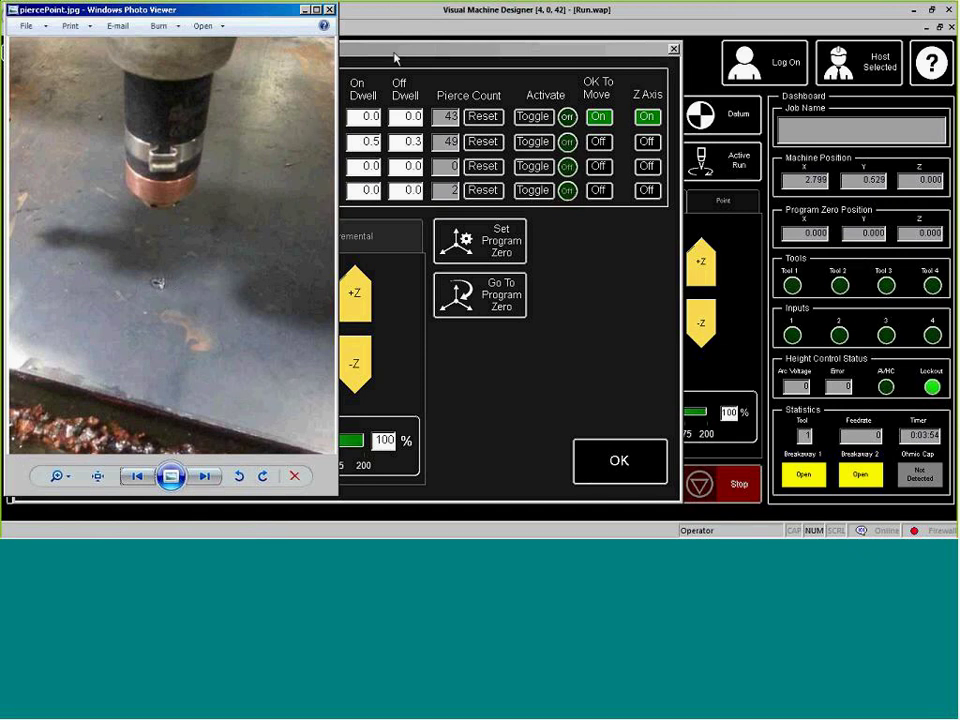
left_click(395, 59)
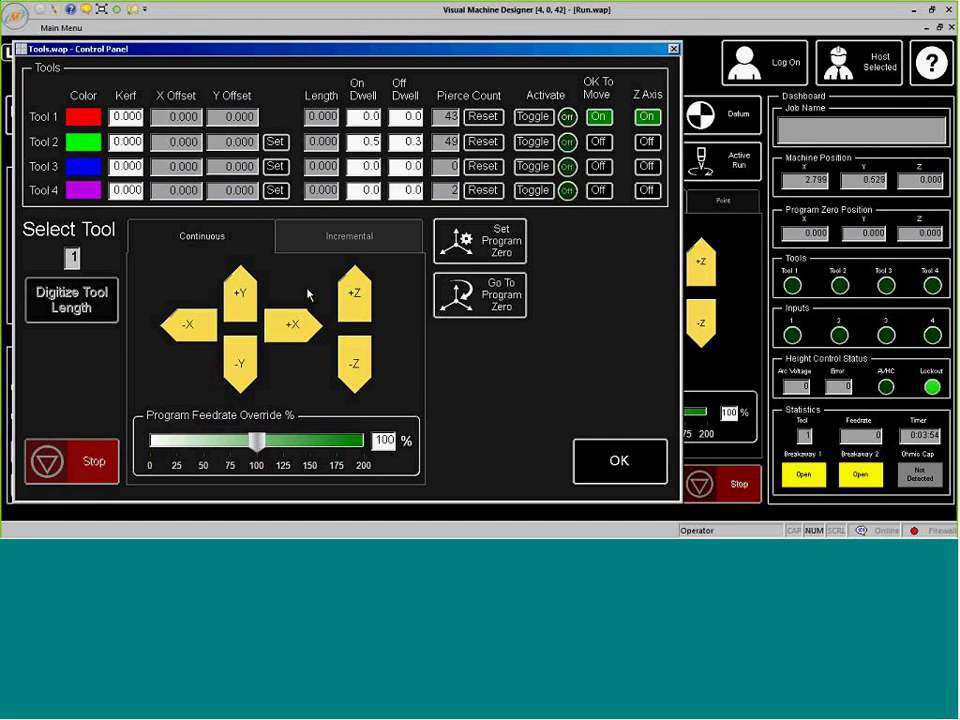
Jog the torch continuously in +X, then slightly in -Y.
left_click(336, 245)
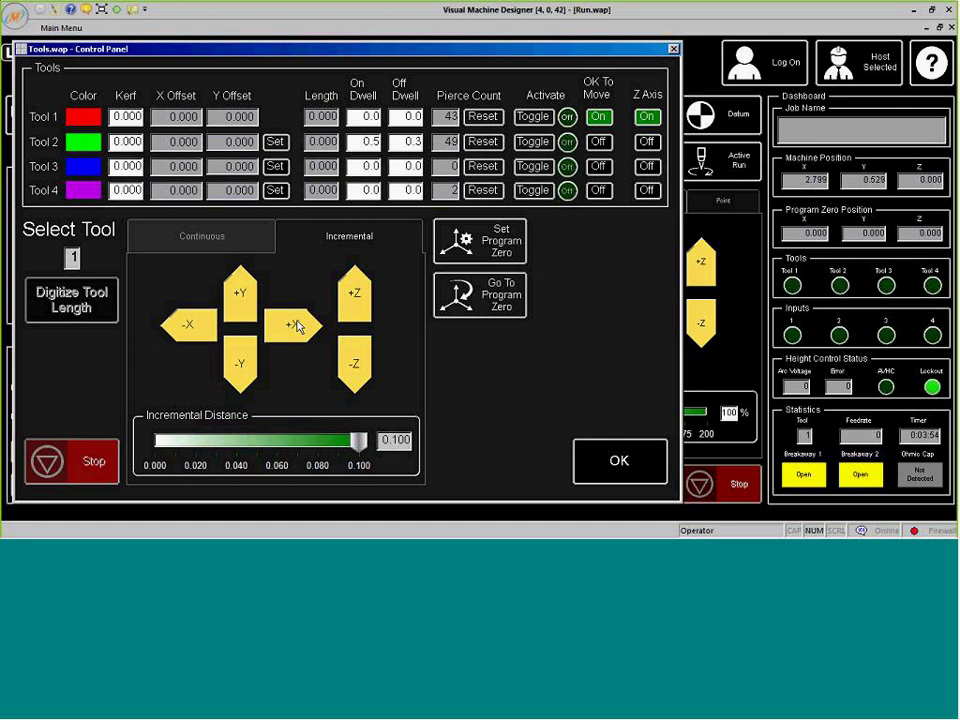
left_click(238, 243)
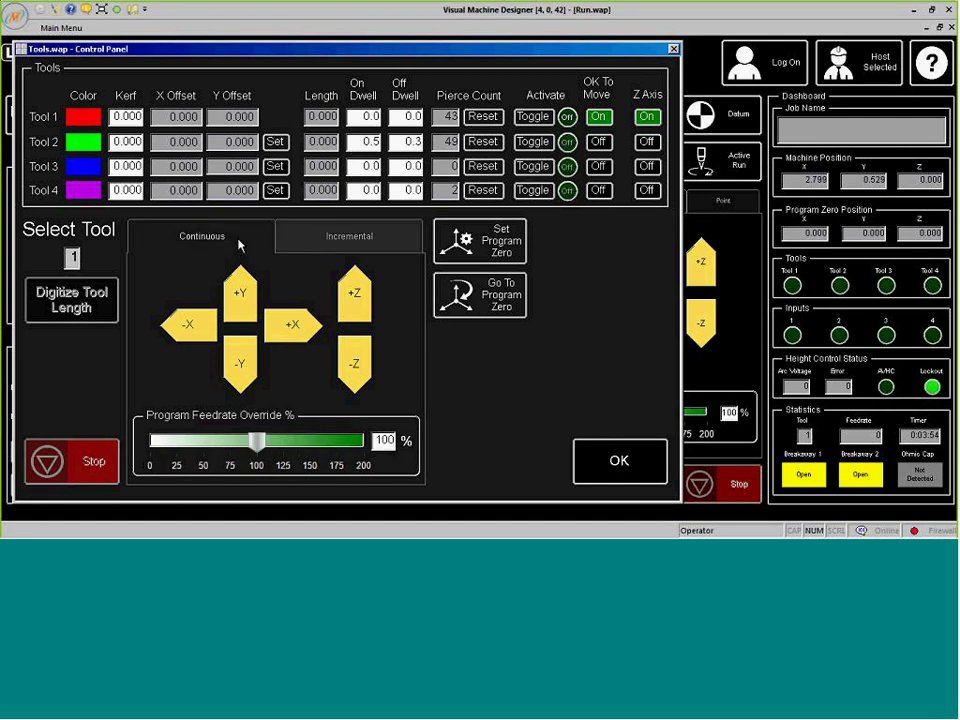
left_click(289, 330)
left_click_drag(287, 330, 275, 320)
left_click(240, 364)
left_click(240, 364)
Step the torch three 0.100 increments in +X, then 0.040 steps in -Y to X 4.160, Y 0.320.
left_click(308, 247)
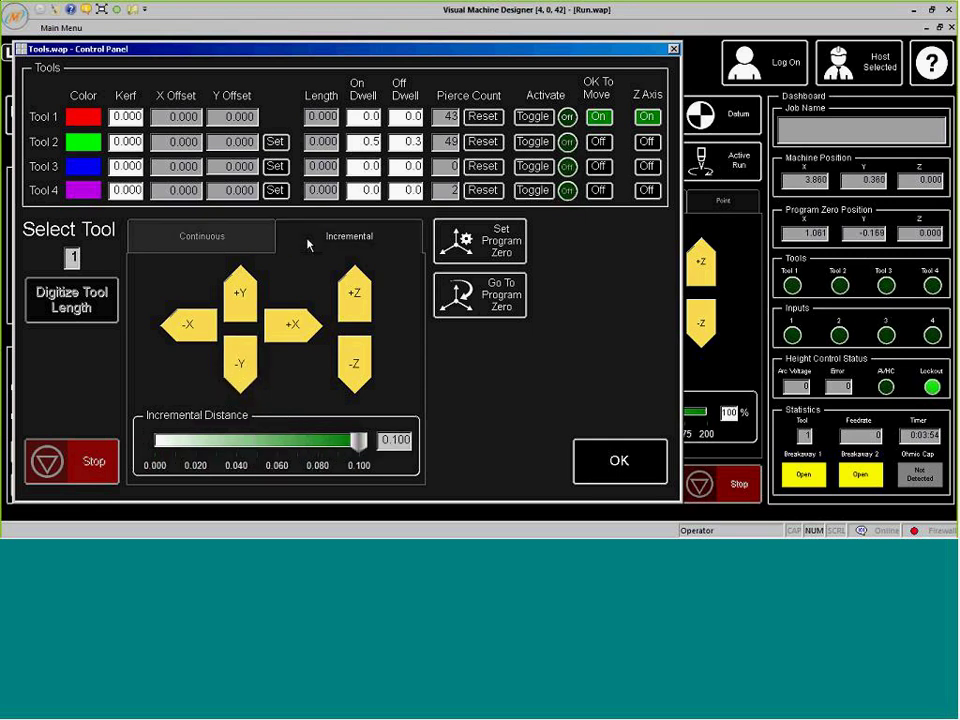
left_click(283, 328)
left_click(284, 327)
left_click(284, 327)
left_click_drag(358, 440, 238, 447)
left_click(240, 360)
left_click(240, 352)
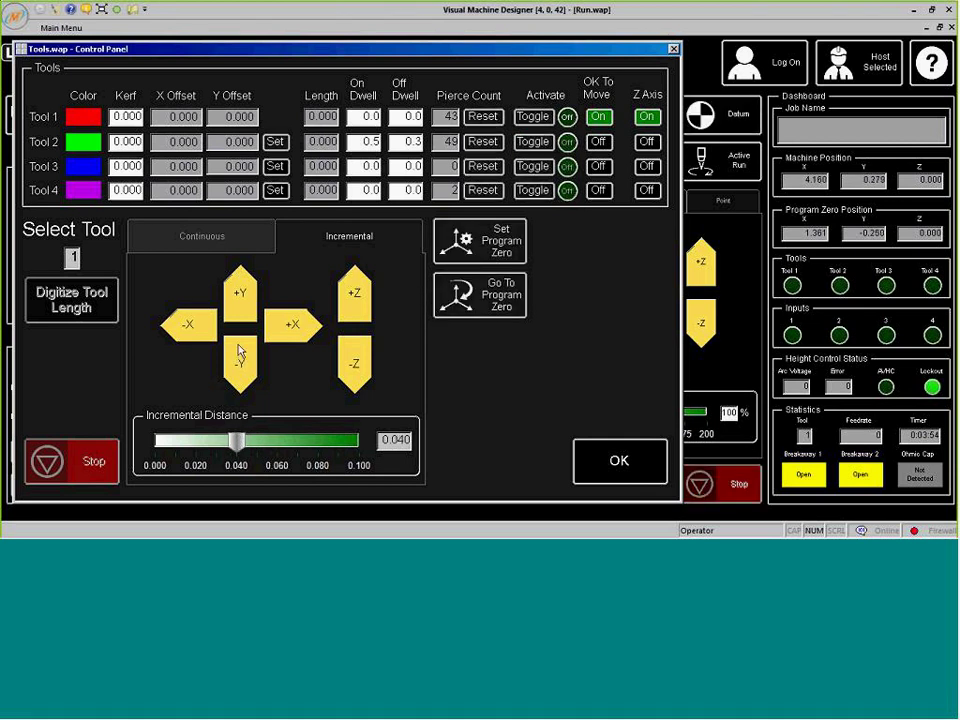
left_click(240, 360)
left_click(269, 530)
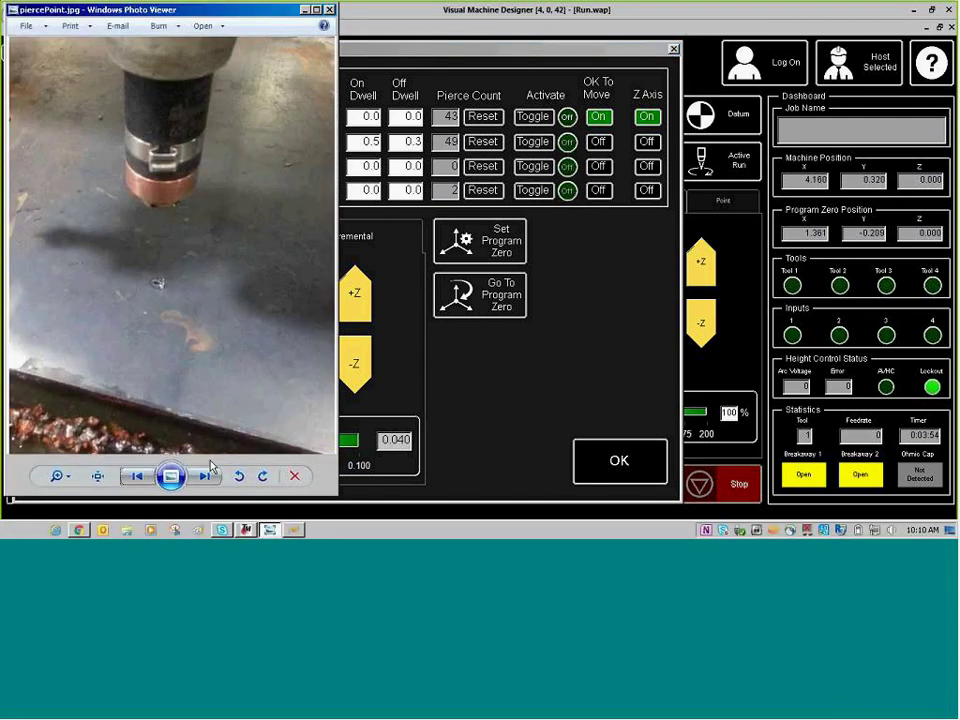
left_click(205, 475)
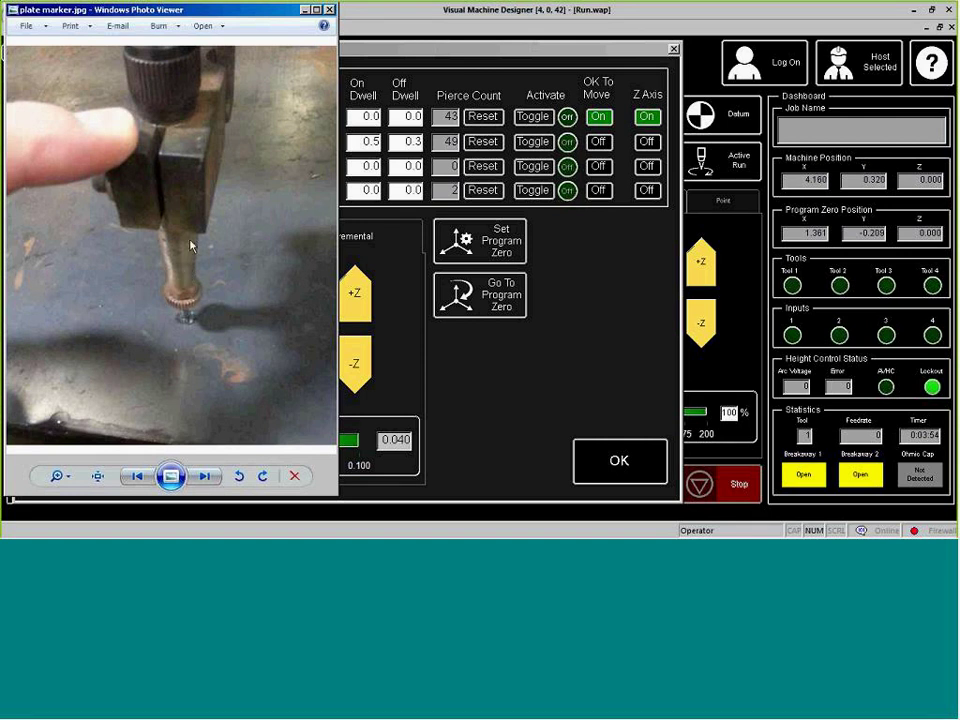
left_click(450, 64)
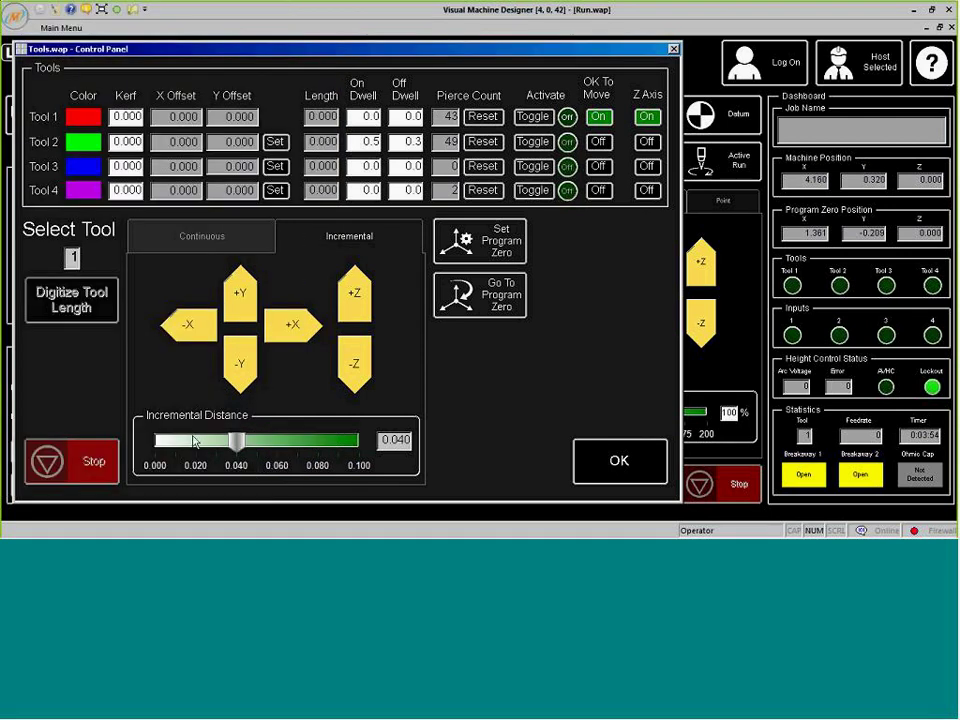
Fine-jog the torch in 0.021 and 0.011 steps, then store Tool 2 offsets 1.382, -0.188.
left_click_drag(236, 441, 199, 446)
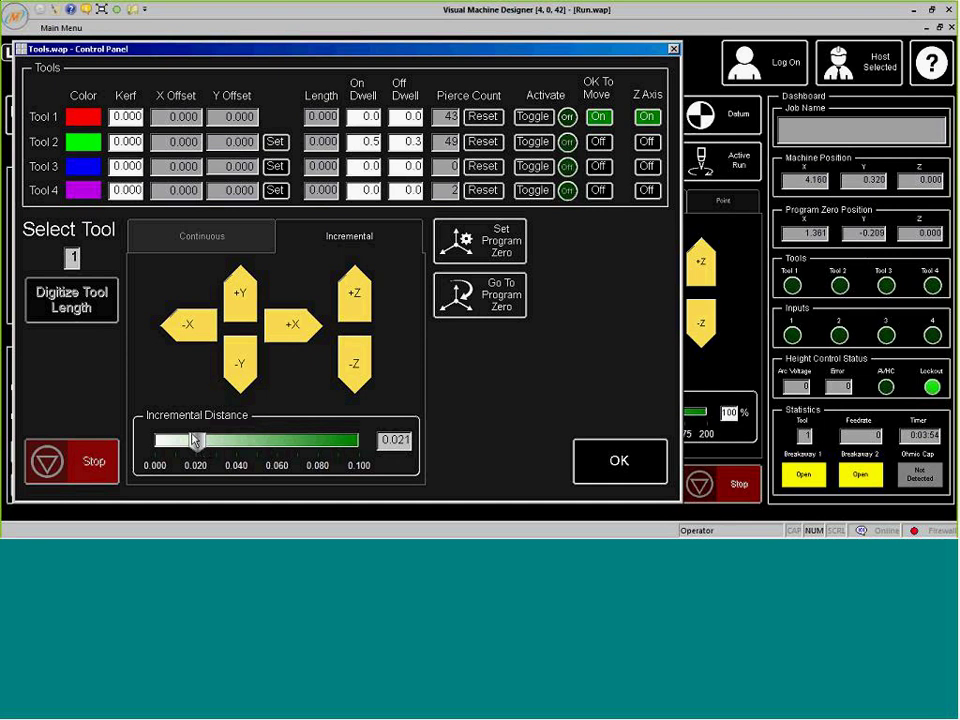
left_click(290, 326)
left_click_drag(197, 441, 177, 449)
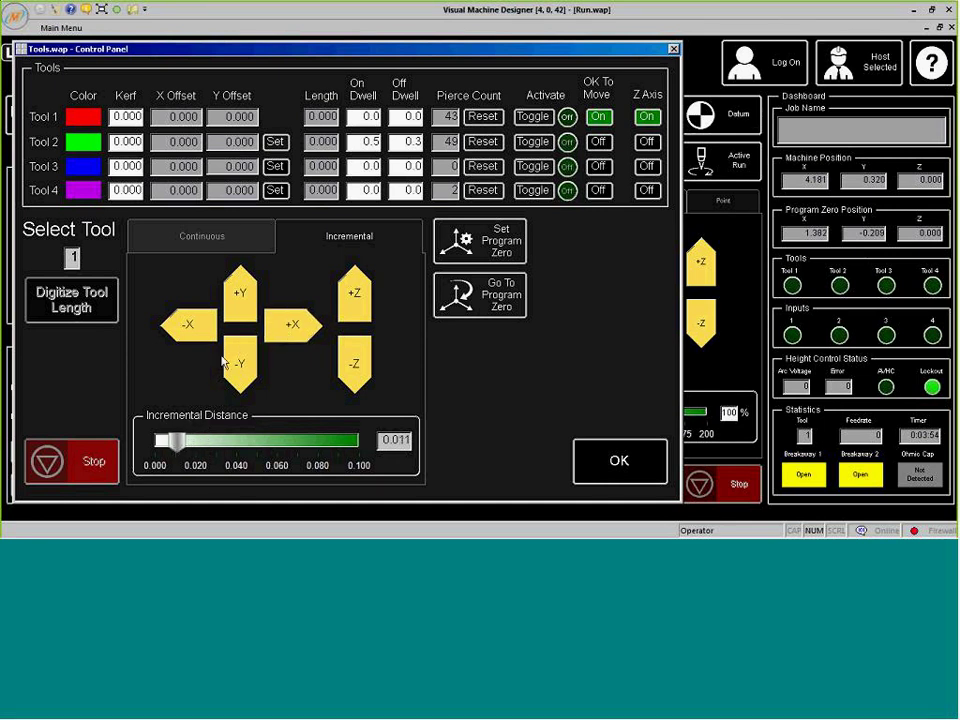
left_click(240, 295)
left_click(275, 143)
left_click(620, 462)
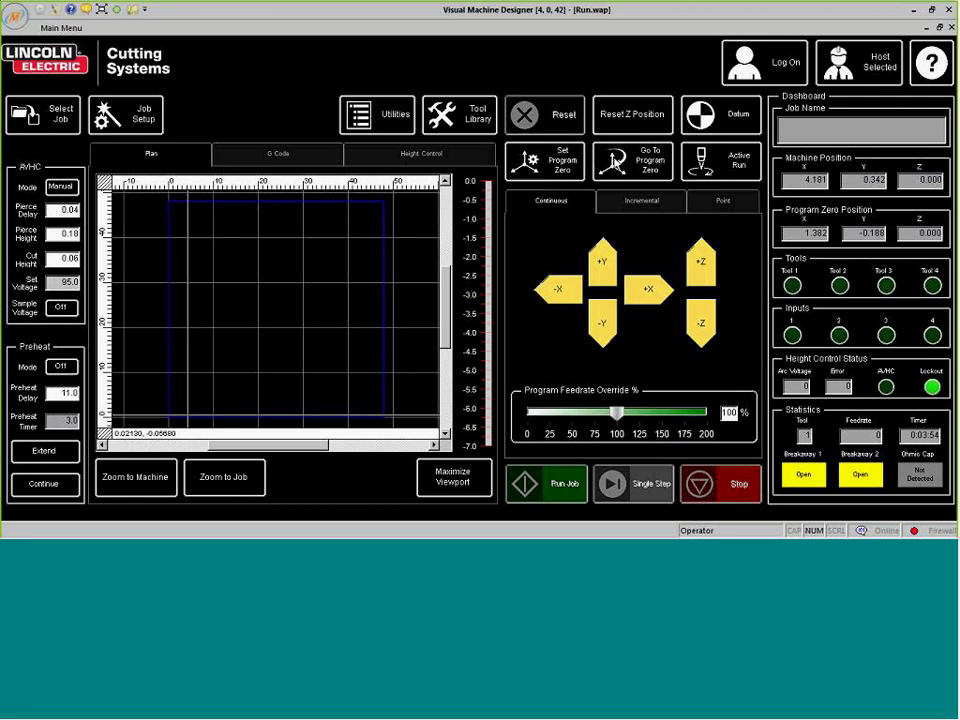
Send the machine back to program zero and switch to Torchmate CAD-CAM V9.
left_click(615, 162)
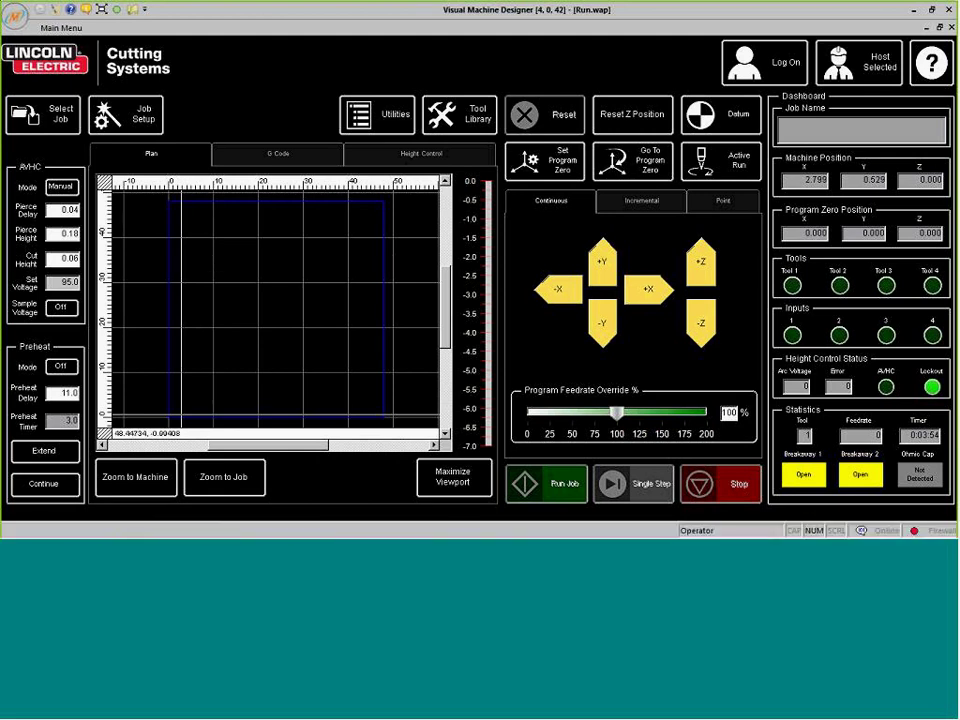
left_click(246, 530)
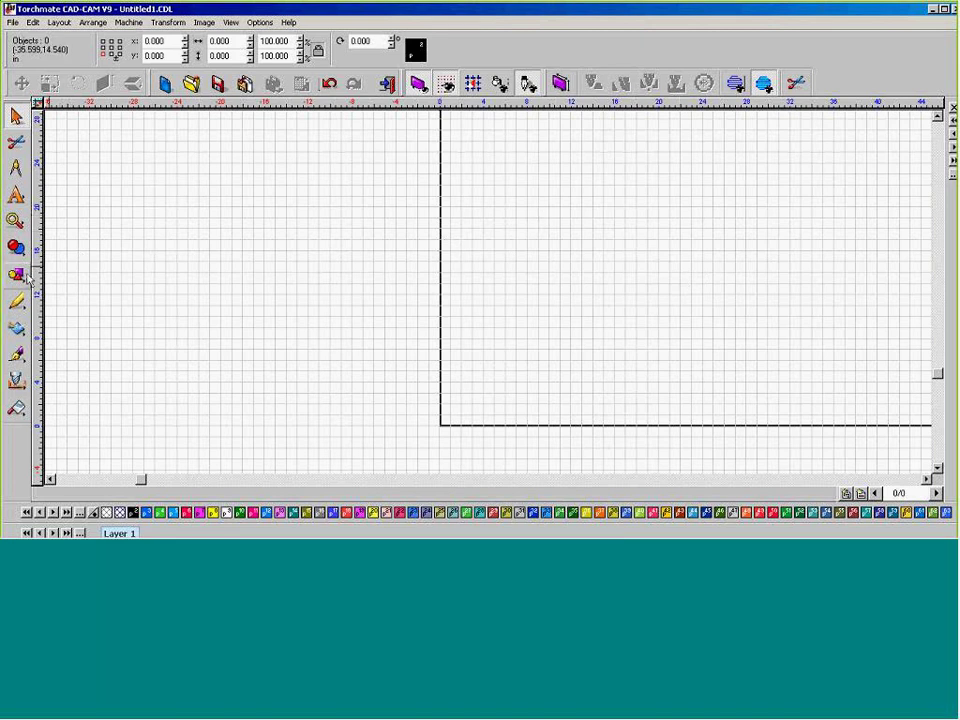
Draw a 2.000 × 2.000 rectangle inside the table outline.
left_click(26, 278)
left_click(104, 284)
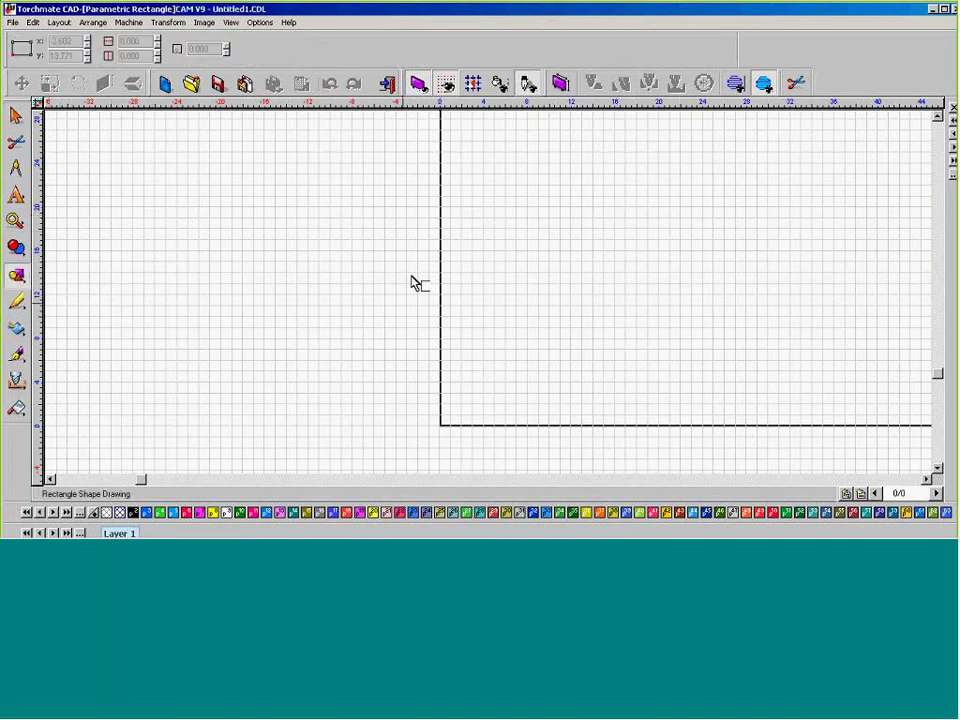
left_click_drag(448, 244, 476, 272)
double_click(130, 41)
type("2")
key("Tab")
type("2")
key("Tab")
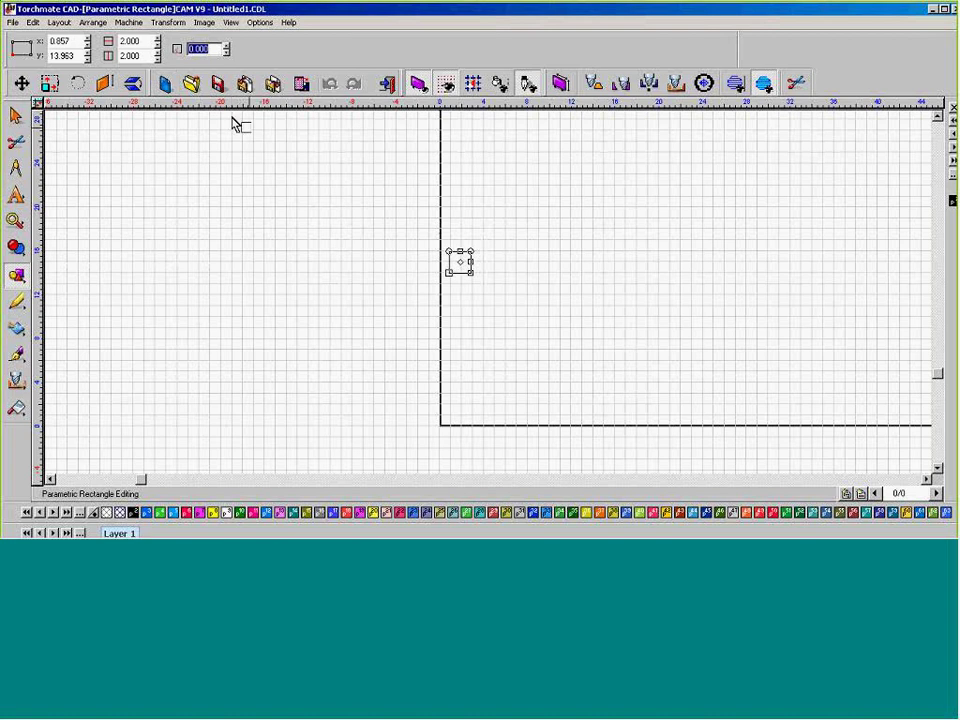
Draw a second 1.000 × 1.000 rectangle above the first.
left_click_drag(456, 206, 465, 222)
key("Tab")
type("1")
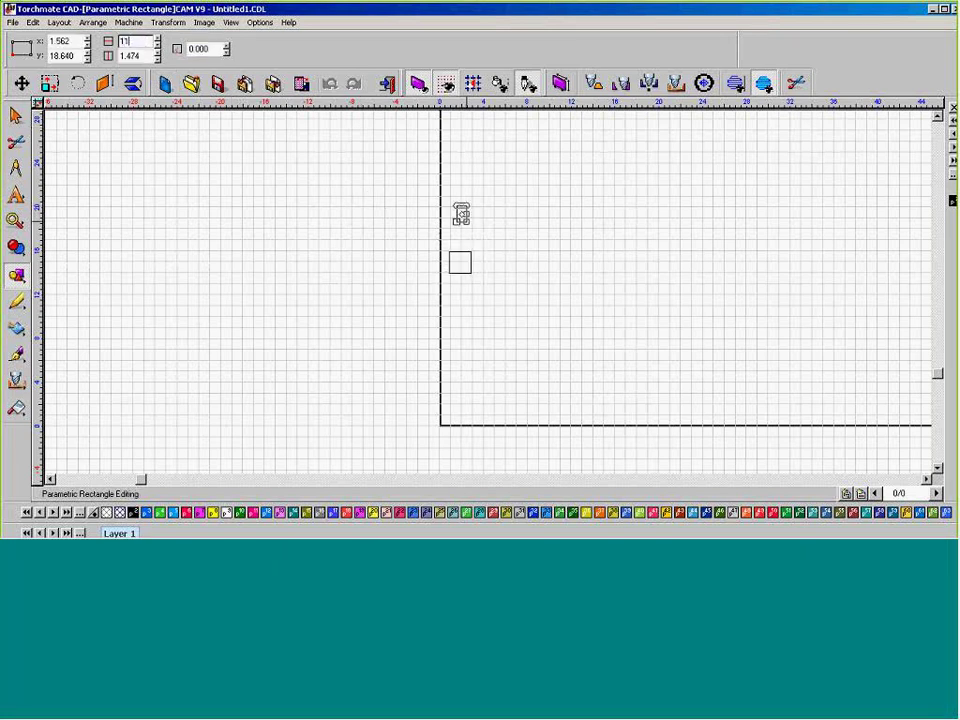
key("Tab")
type("1")
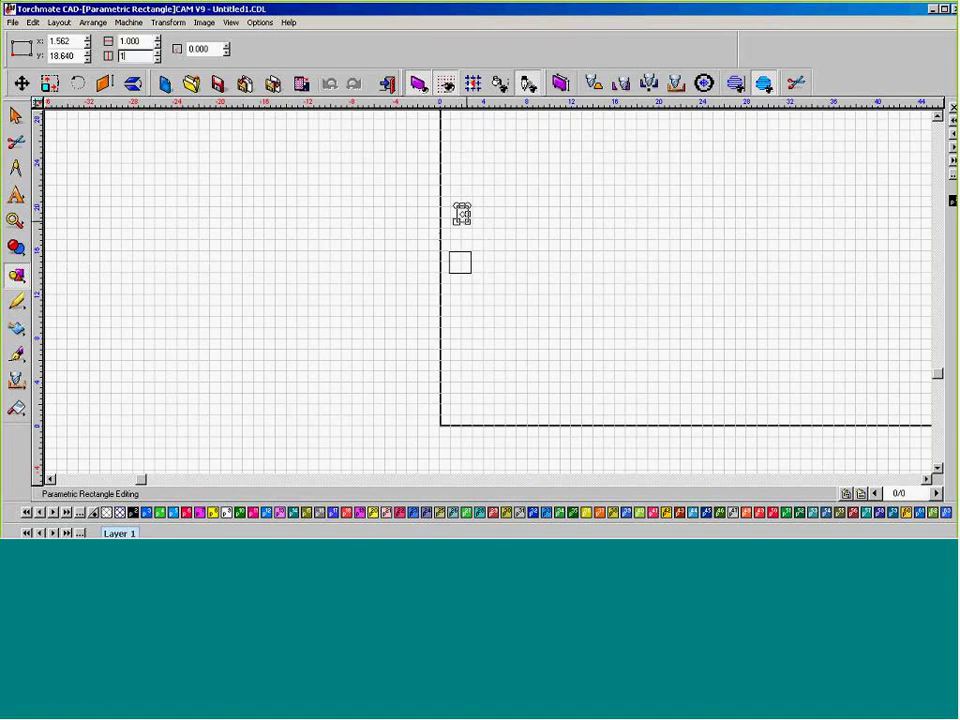
key("Tab")
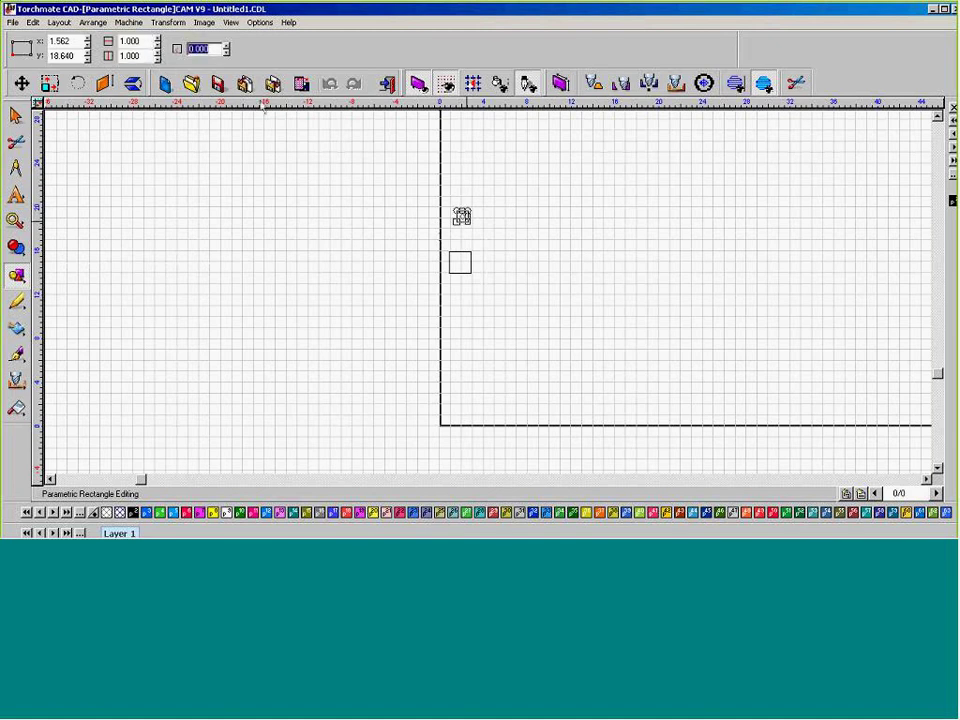
Select both rectangles and centre the 1.000 square inside the 2.000 square.
left_click(16, 116)
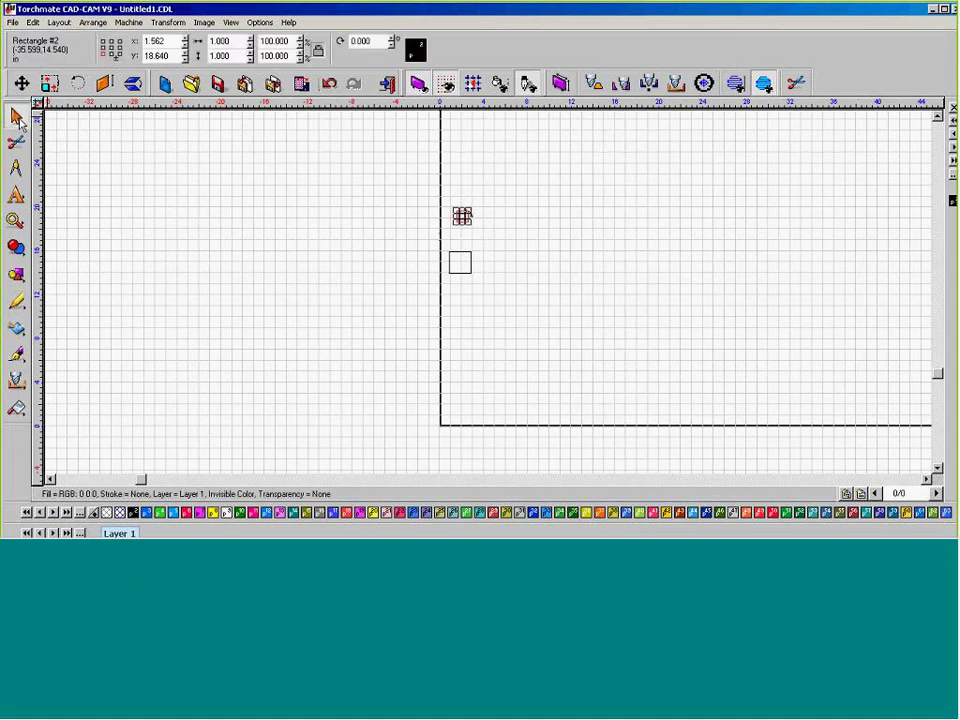
key("ctrl+a")
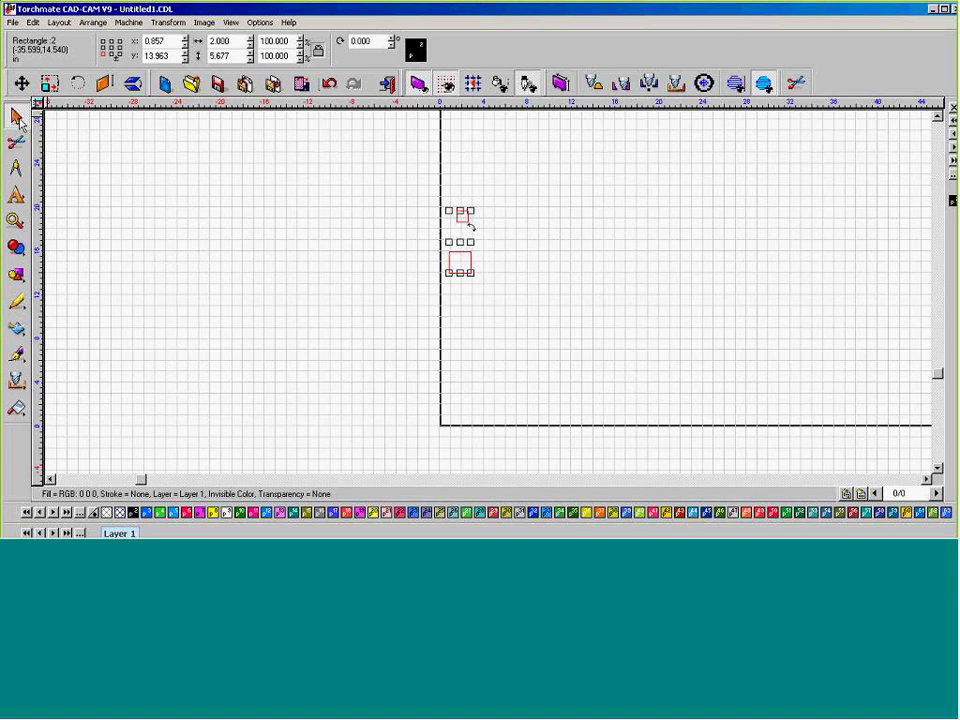
key("e")
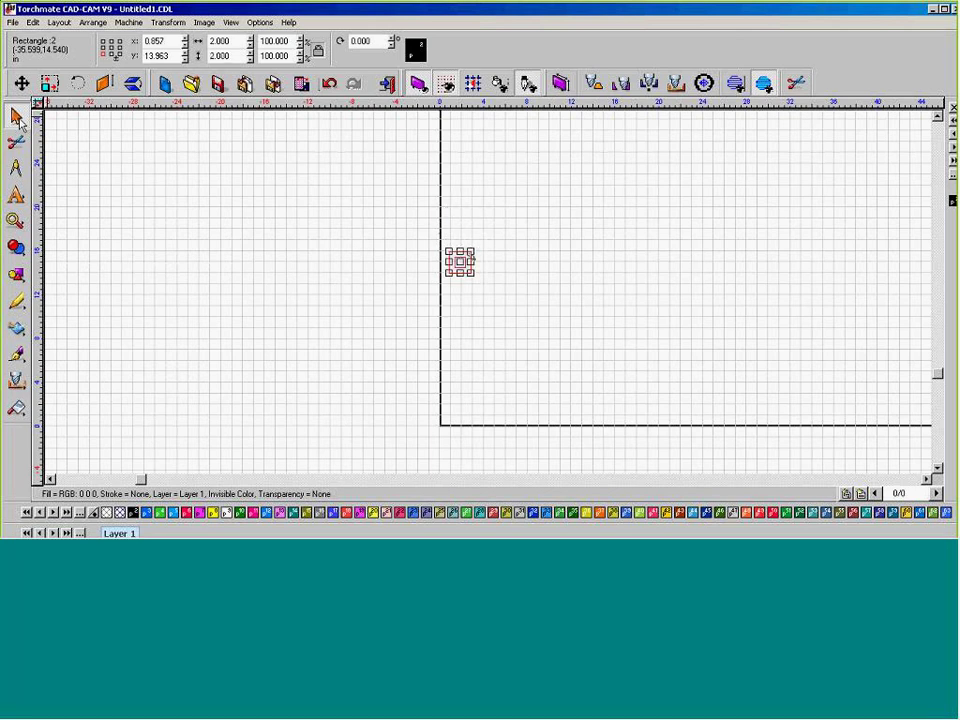
key("shift+F2")
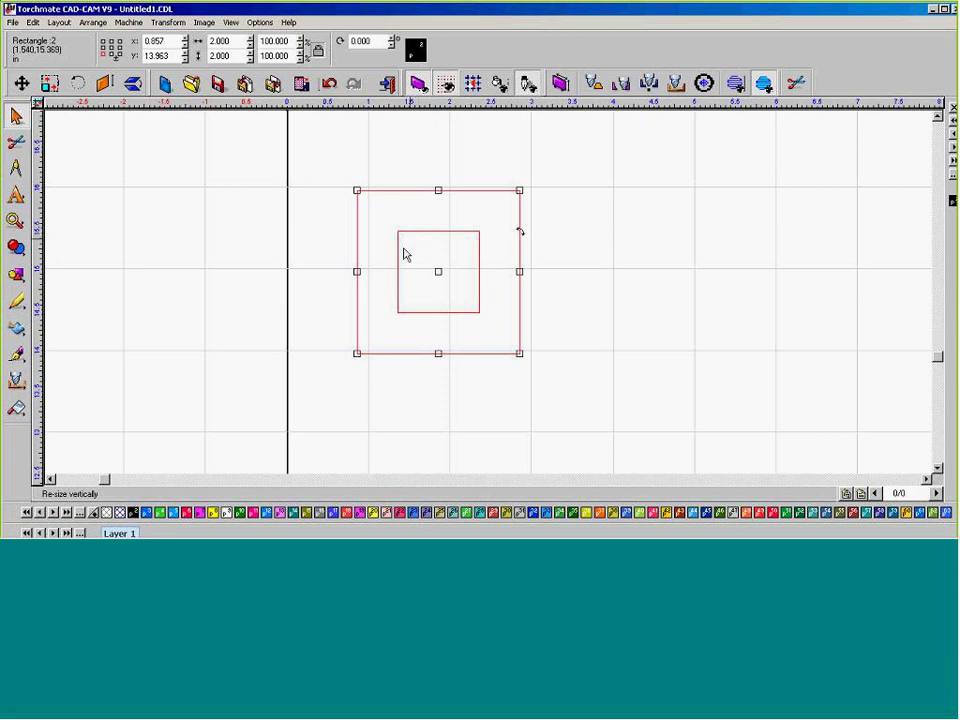
Zoom in on the squares and select only the inner 1.000 square.
scroll(402, 253, "down", 2)
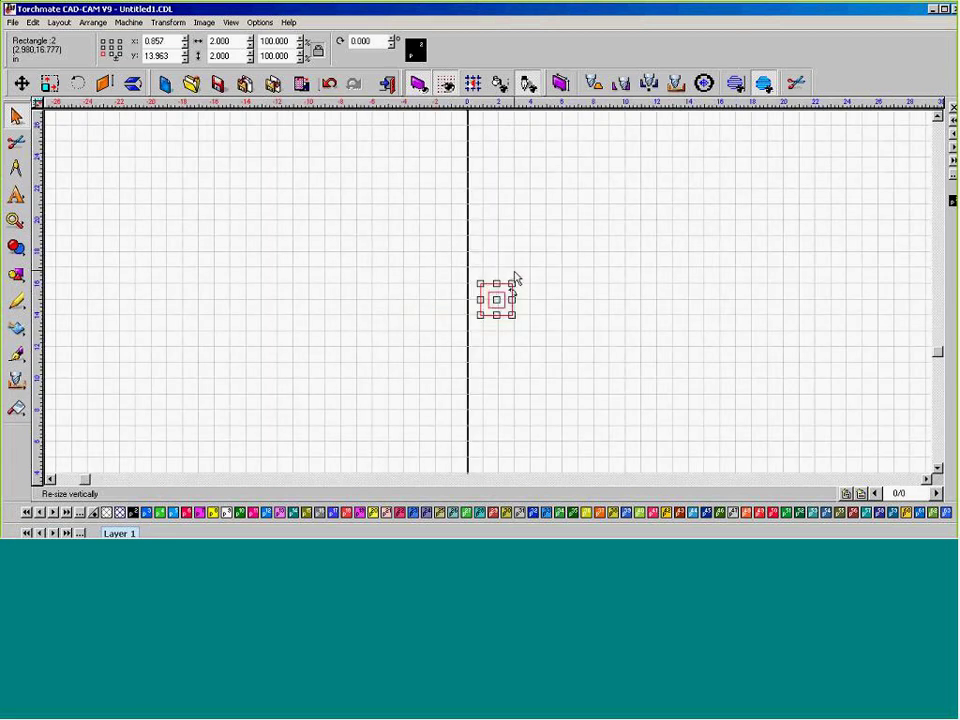
left_click(480, 356)
scroll(490, 298, "up", 3)
left_click(515, 243)
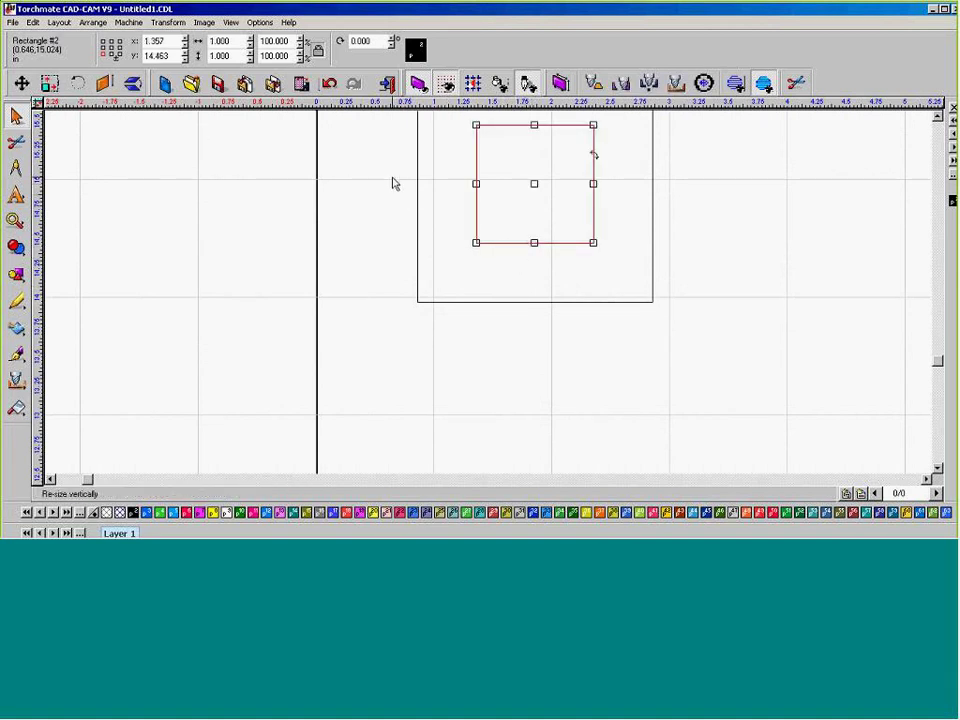
scroll(534, 311, "down", 2)
scroll(491, 298, "up", 5)
scroll(489, 298, "down", 4)
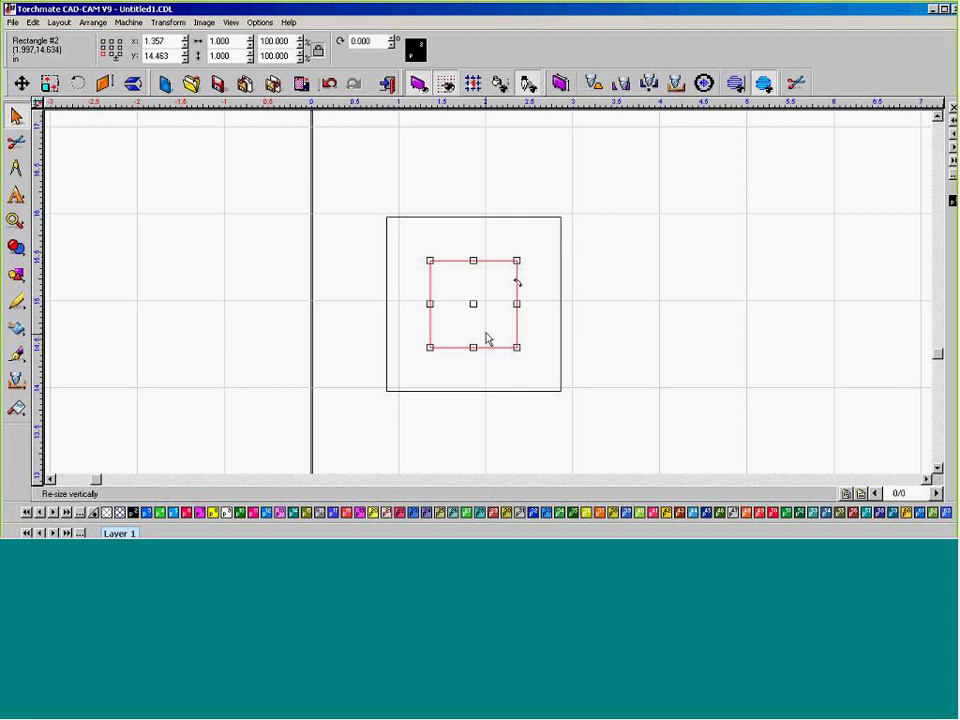
Start an online toolpath via Machine > Create Tool Path and show its Basic Cut settings.
left_click(128, 22)
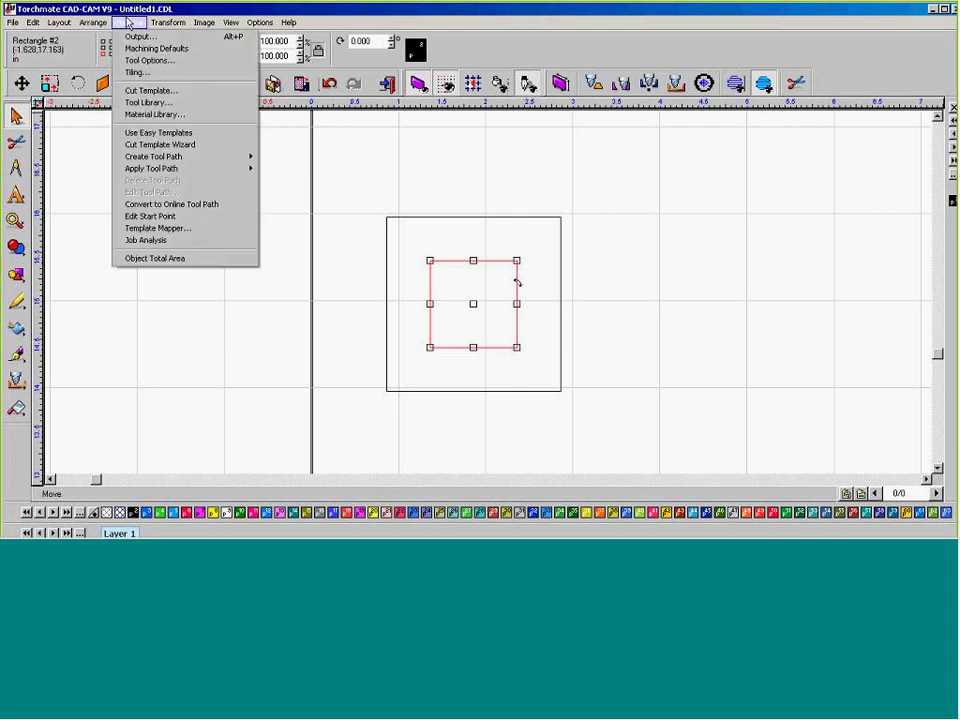
mouse_move(204, 156)
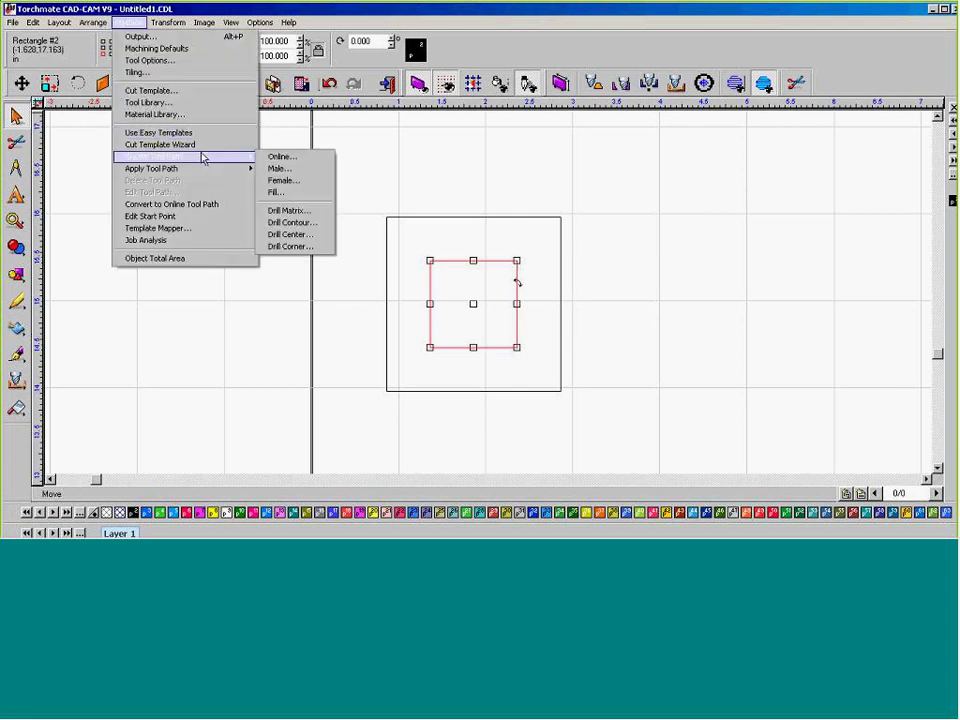
left_click(276, 158)
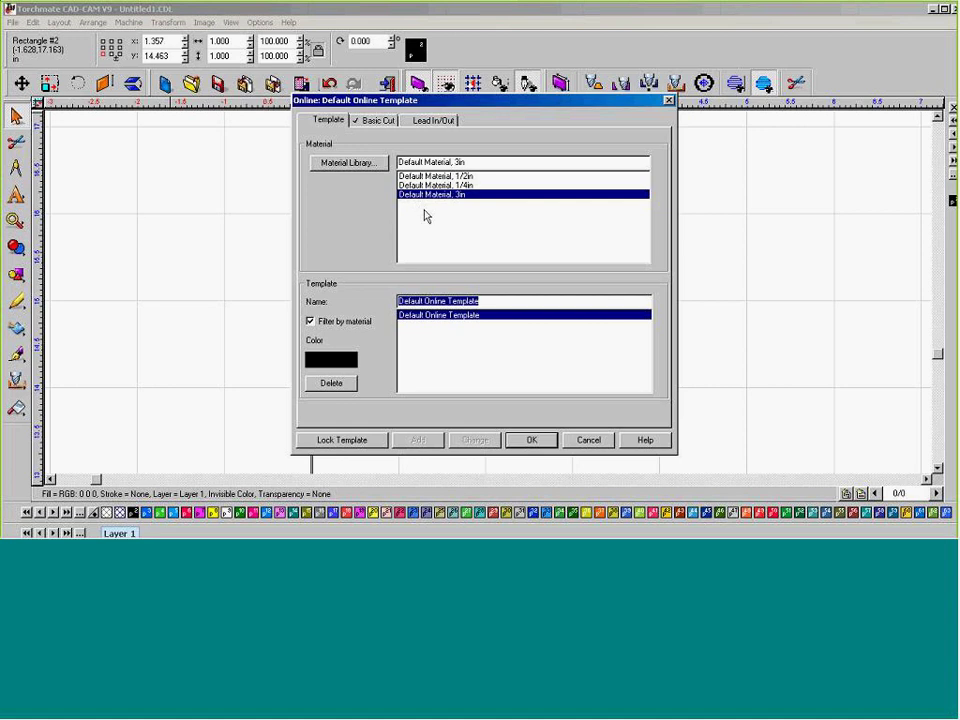
left_click(380, 122)
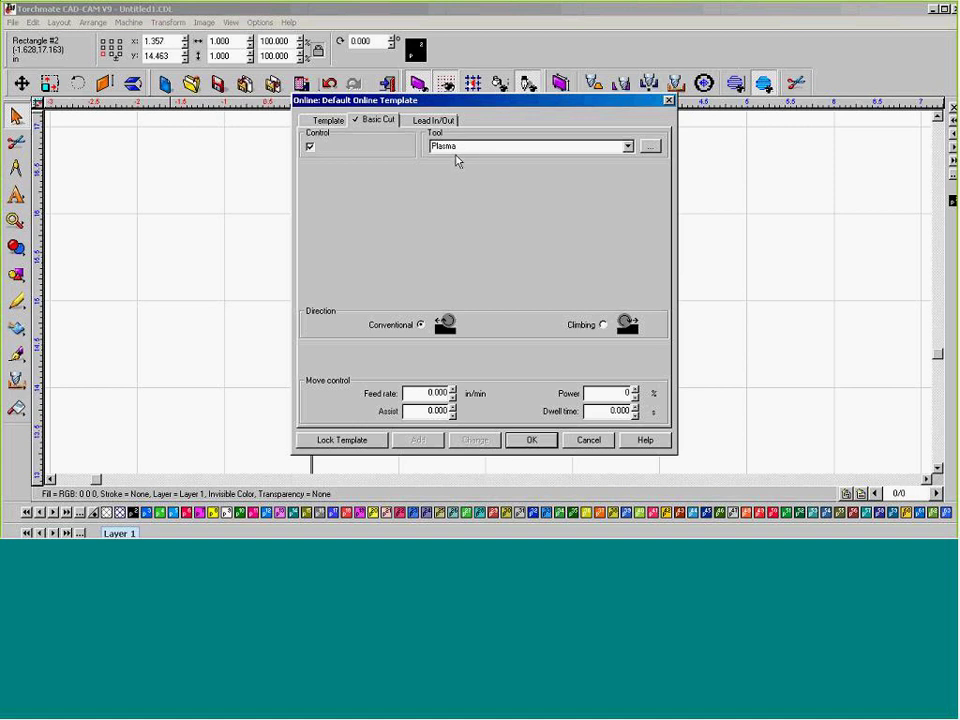
Define a new tool named Plate Marker with D1 diameter 0.045.
left_click(650, 147)
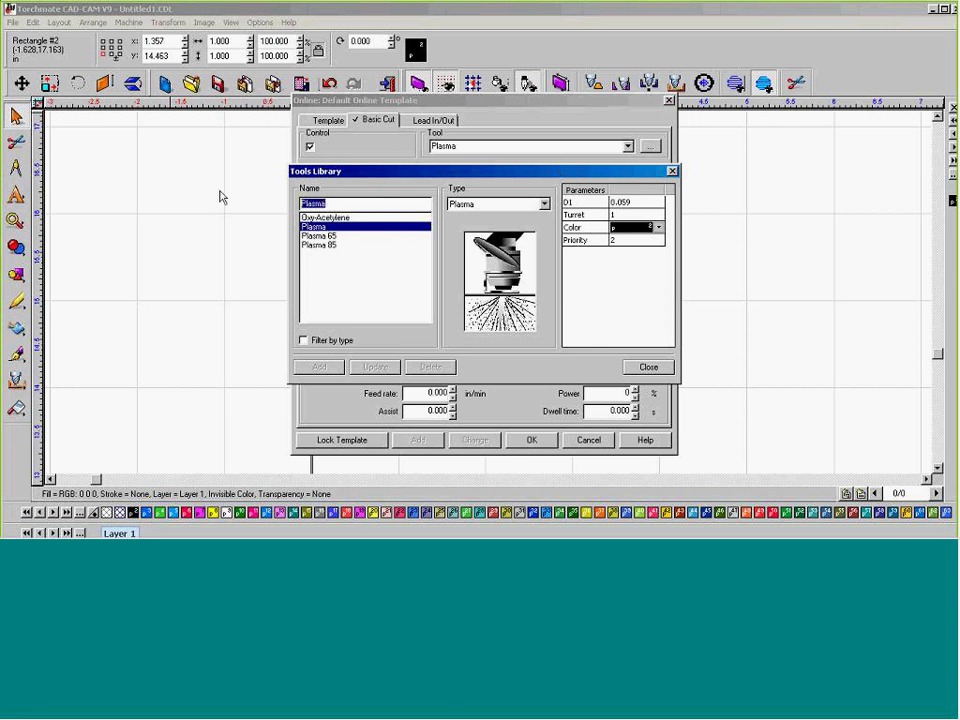
type("Plate")
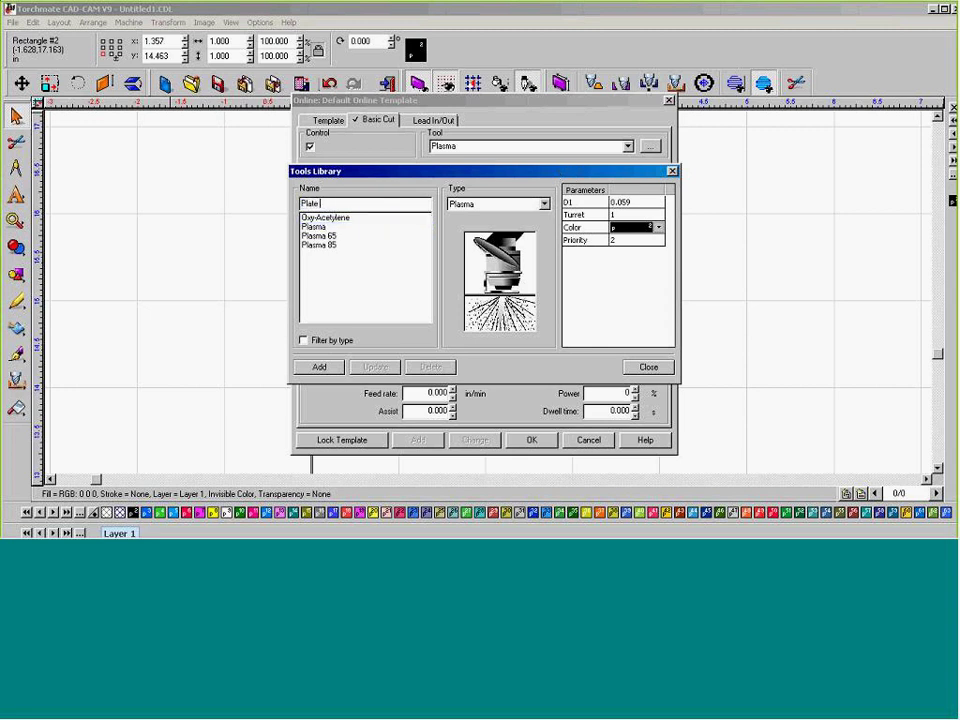
type(" Marker")
left_click(593, 205)
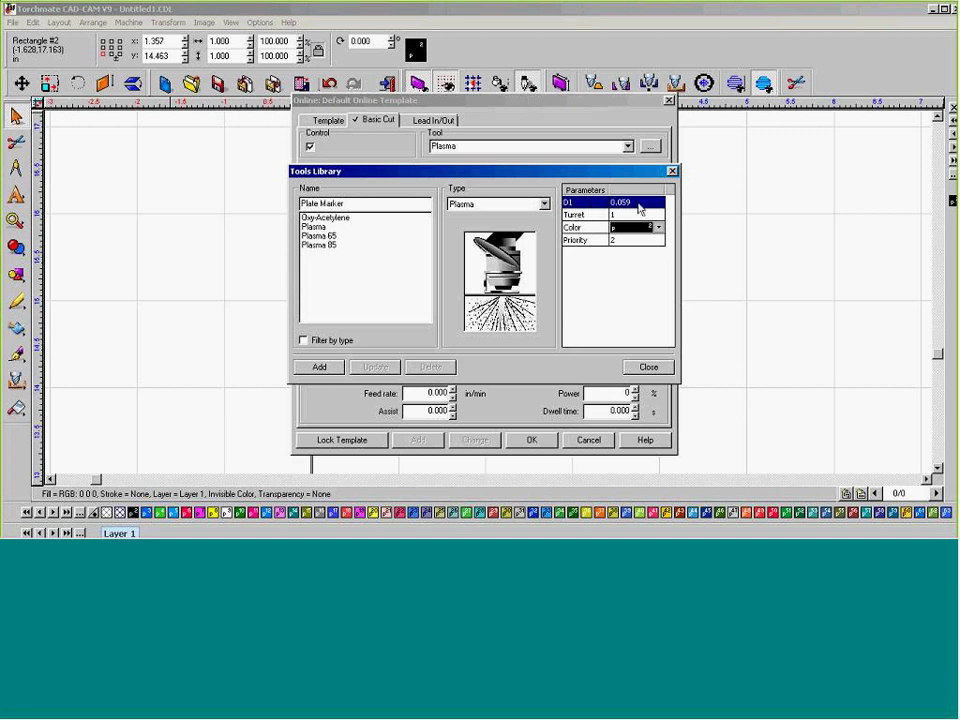
left_click(639, 205)
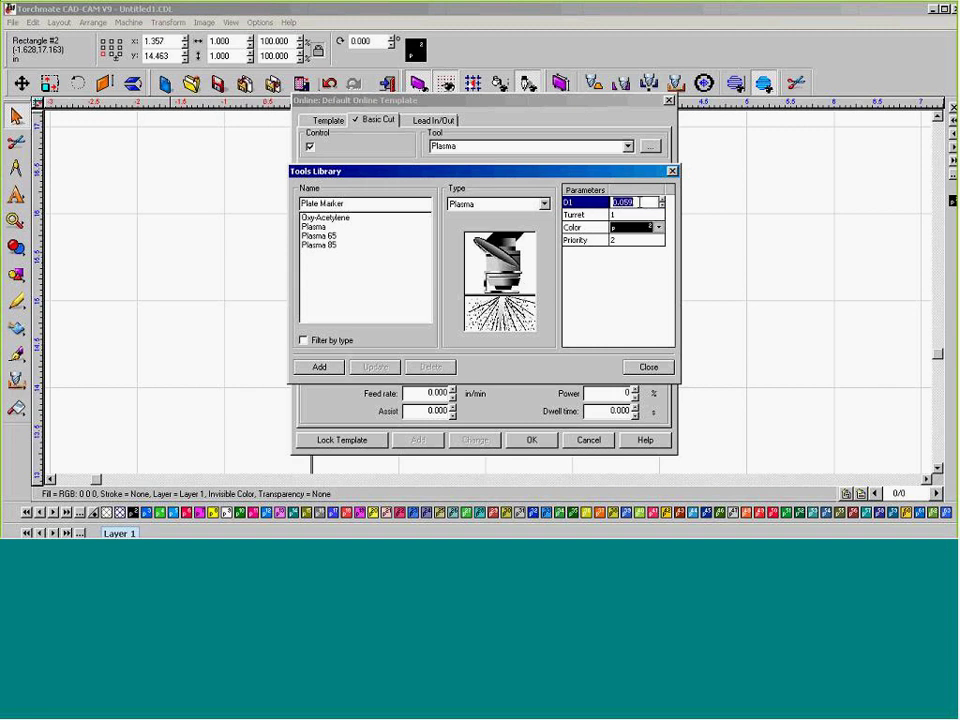
type(".045")
left_click(632, 217)
Set the Plate Marker's turret to 2 and priority to 1, then add it to the library.
left_click(628, 217)
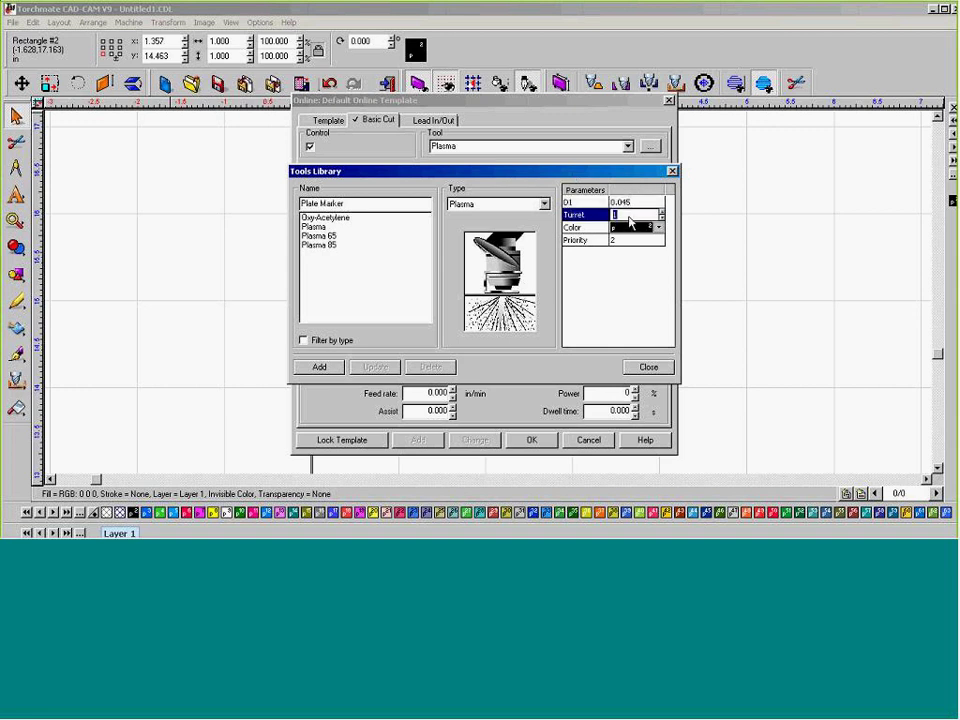
type("2")
key("Tab")
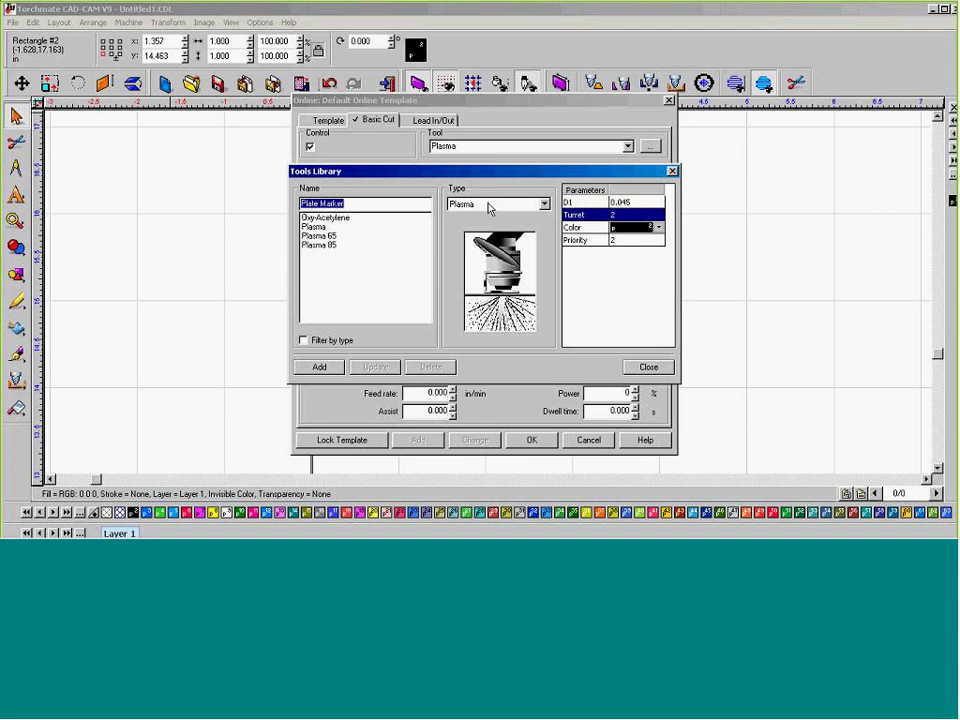
left_click(622, 217)
left_click(622, 217)
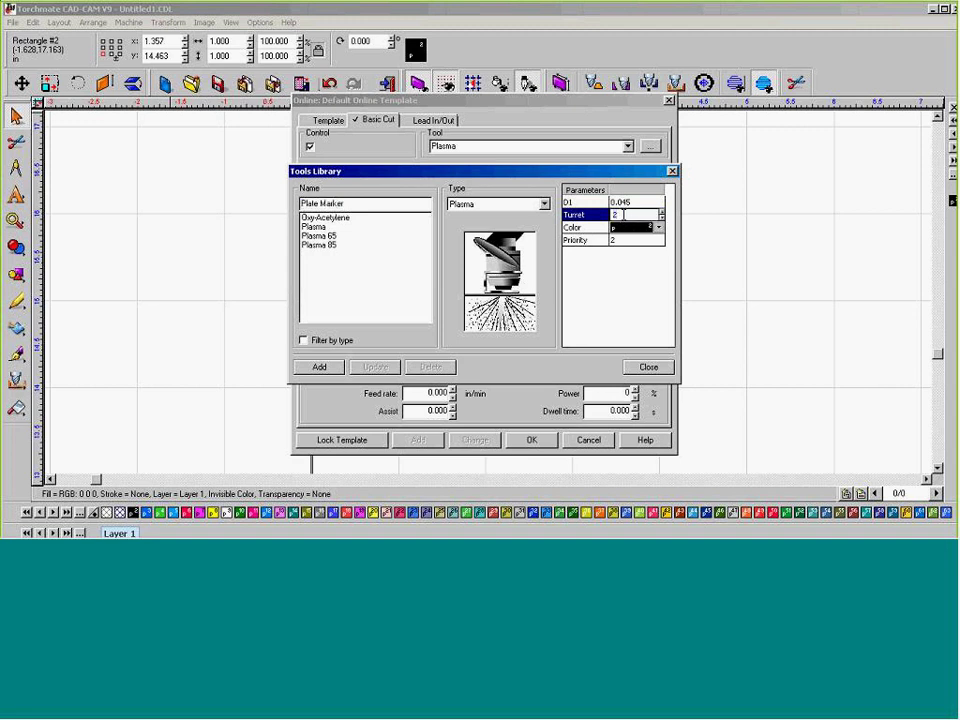
left_click(628, 241)
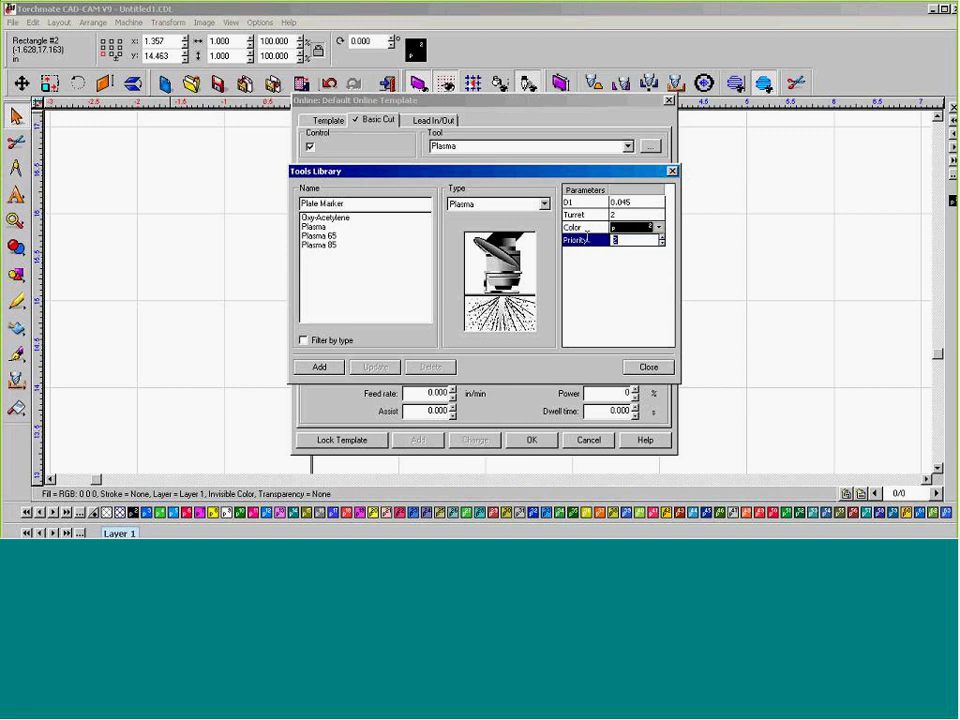
type("1")
left_click(634, 214)
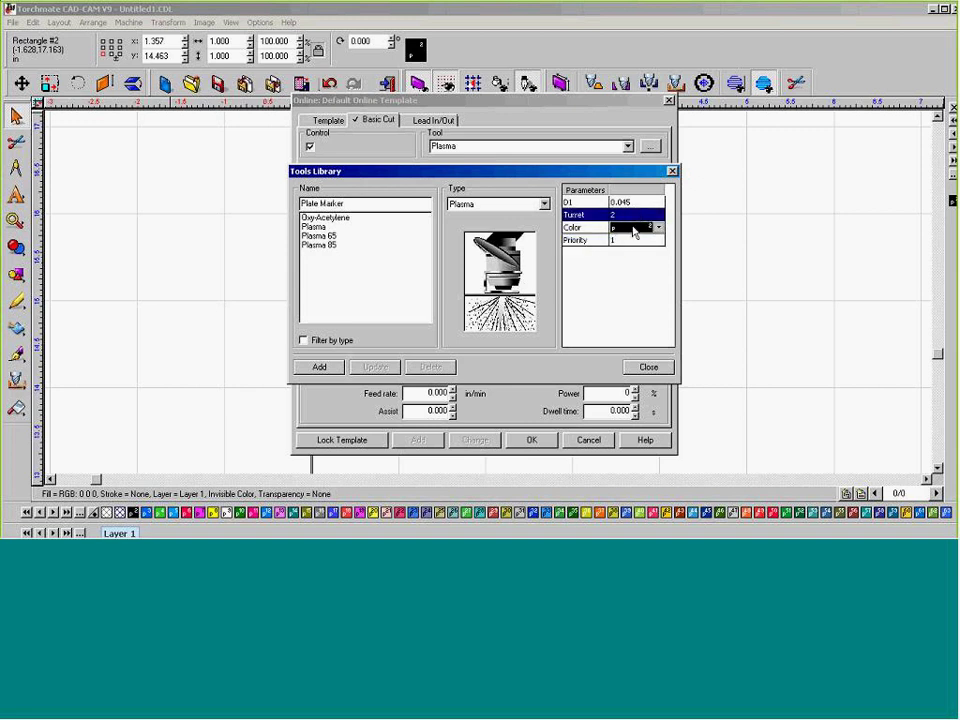
left_click(635, 204)
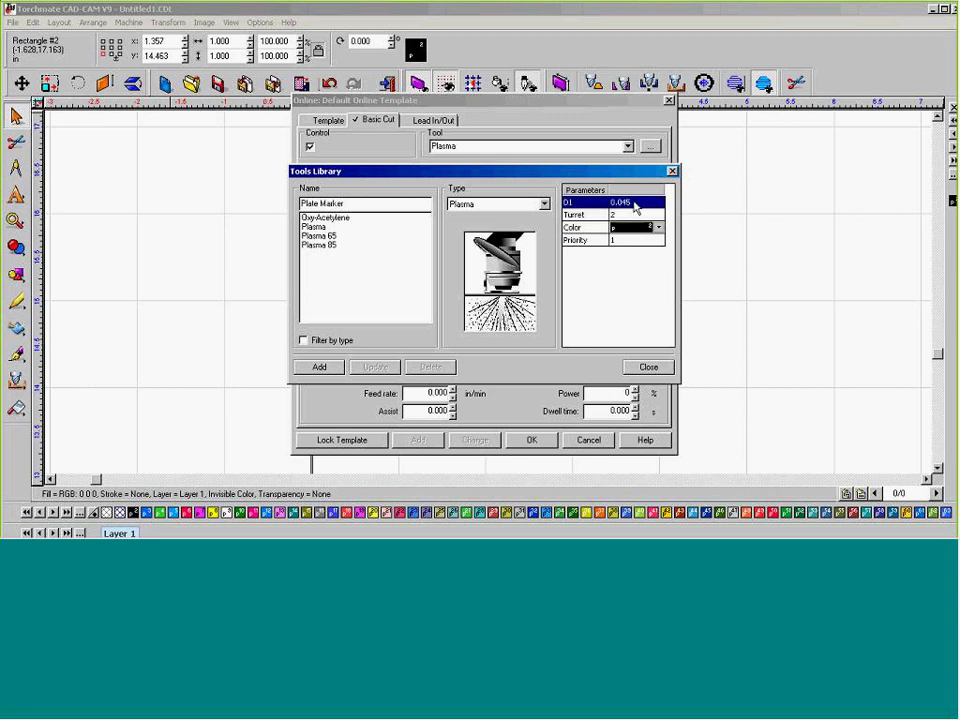
left_click(634, 214)
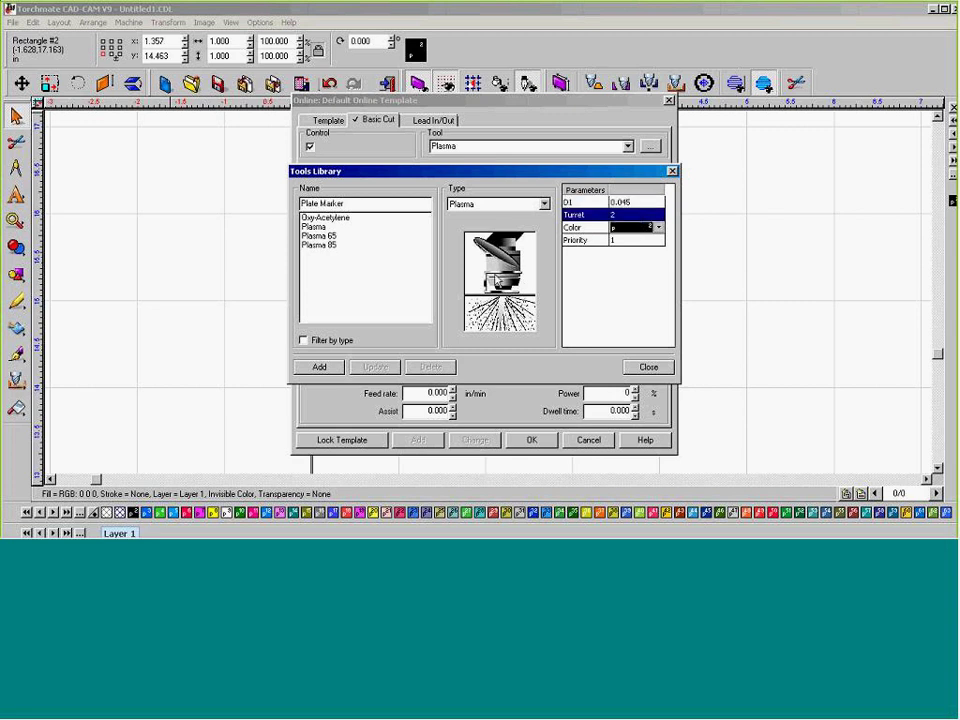
left_click(319, 367)
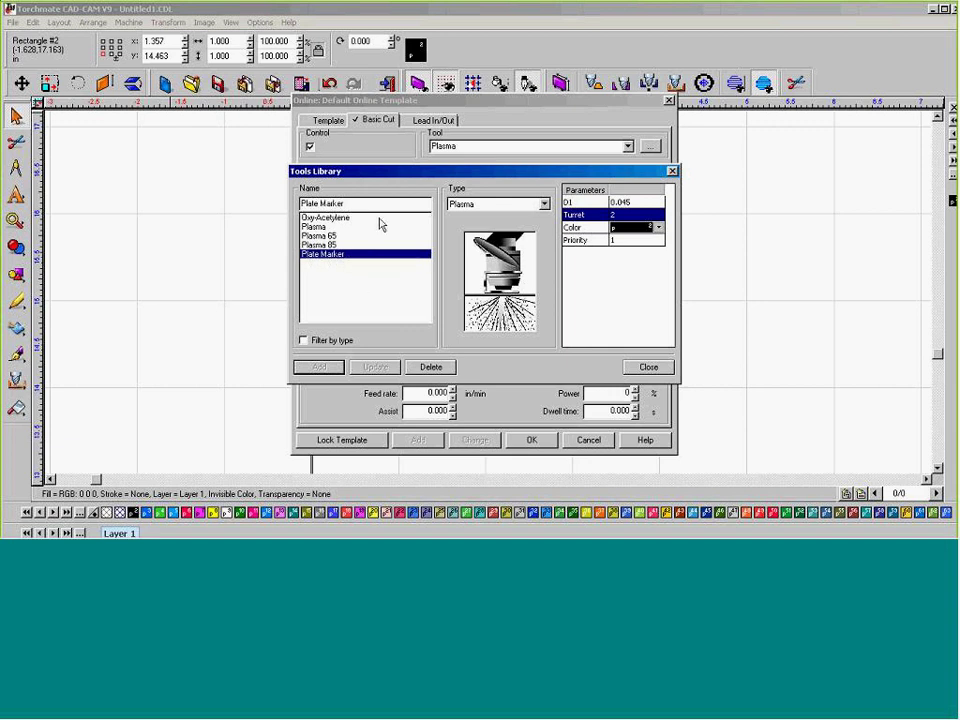
Switch the online template's tool to Plate Marker with a 30 in/min feed rate.
left_click(647, 368)
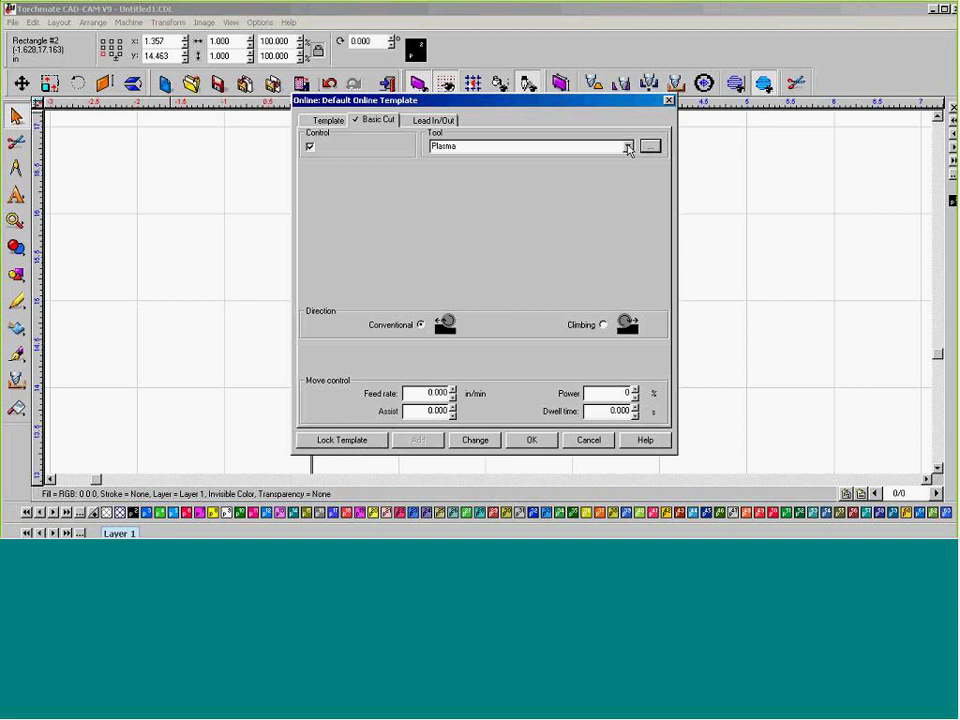
left_click(628, 148)
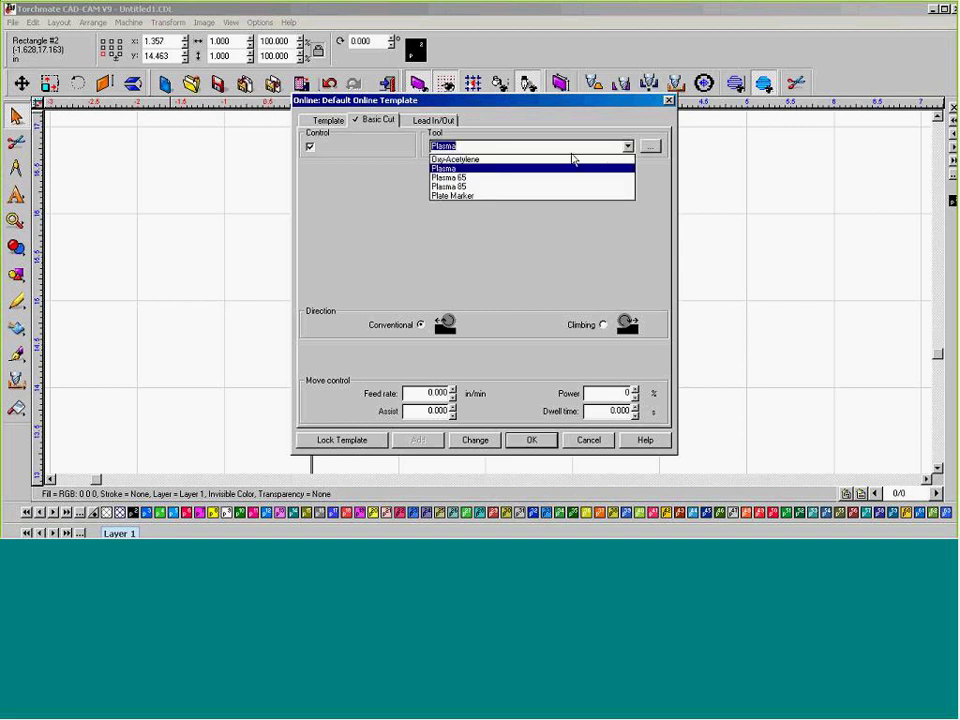
left_click(474, 196)
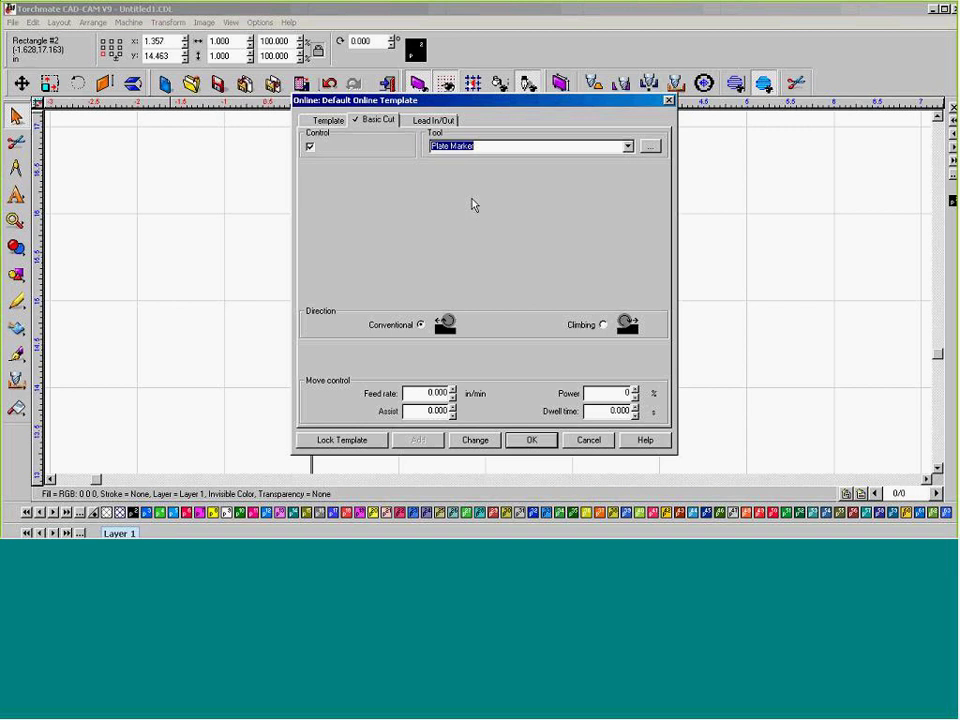
double_click(437, 393)
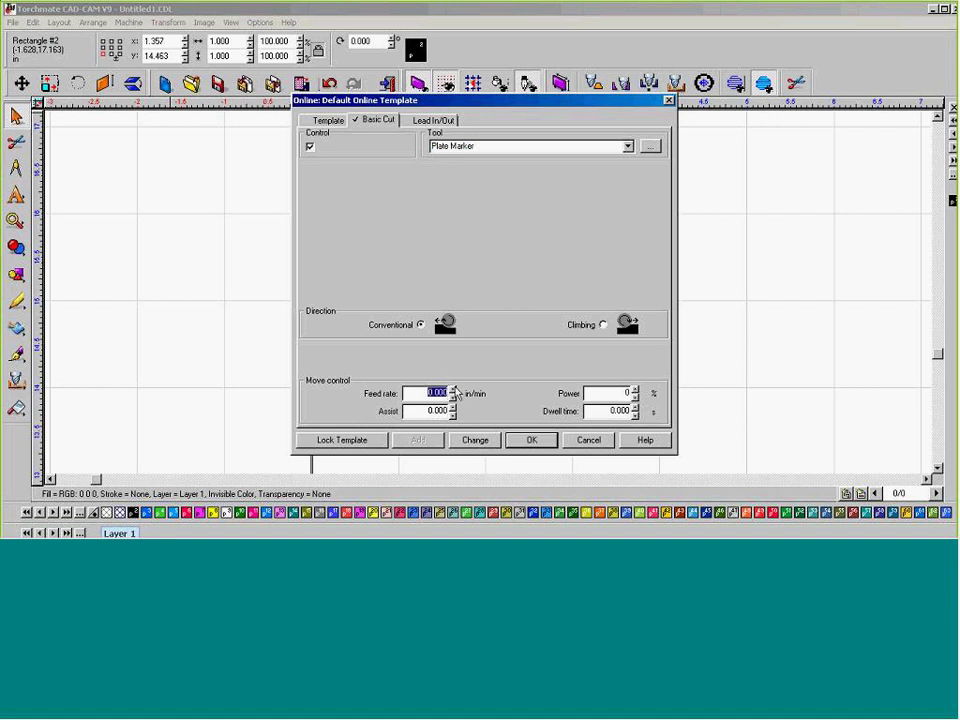
type("30")
double_click(441, 393)
Accept the inner square's marking template and start a male toolpath on the outer square.
left_click(535, 445)
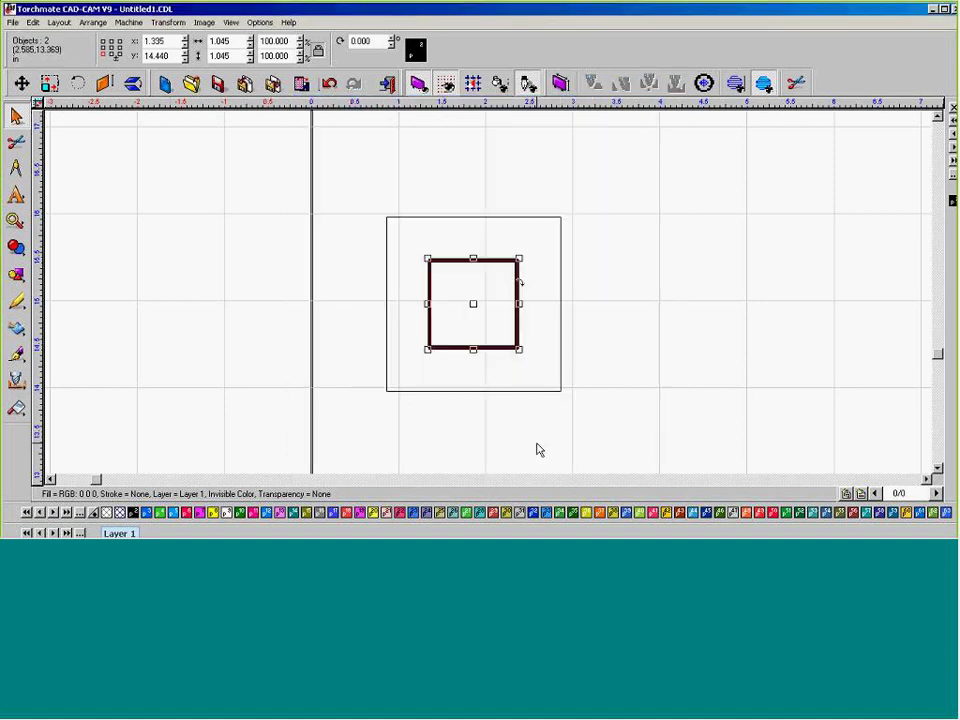
left_click(497, 216)
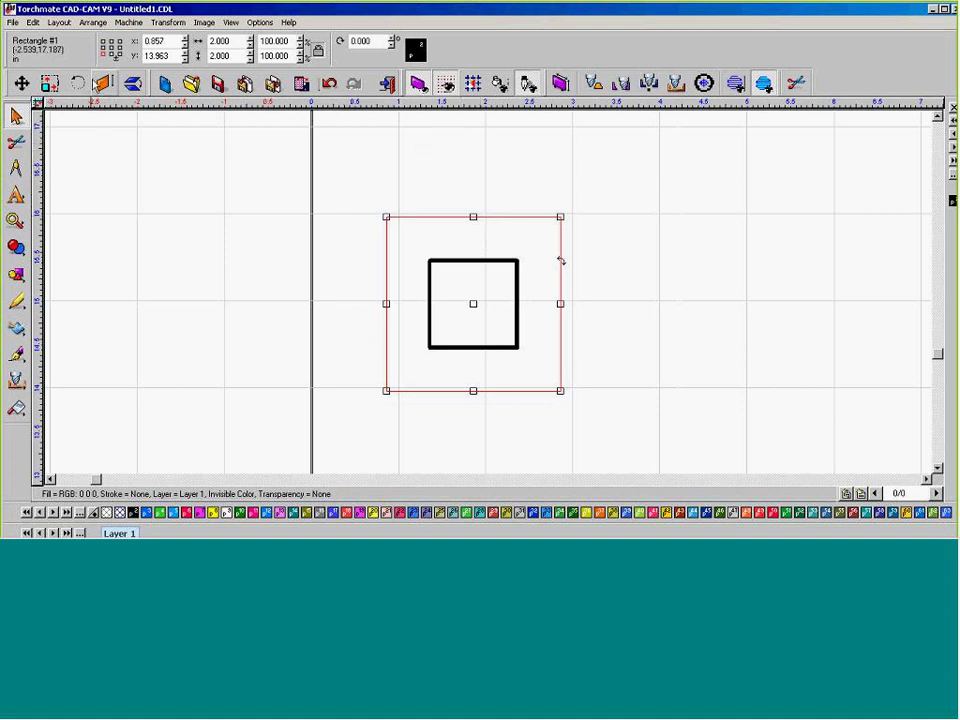
left_click(125, 24)
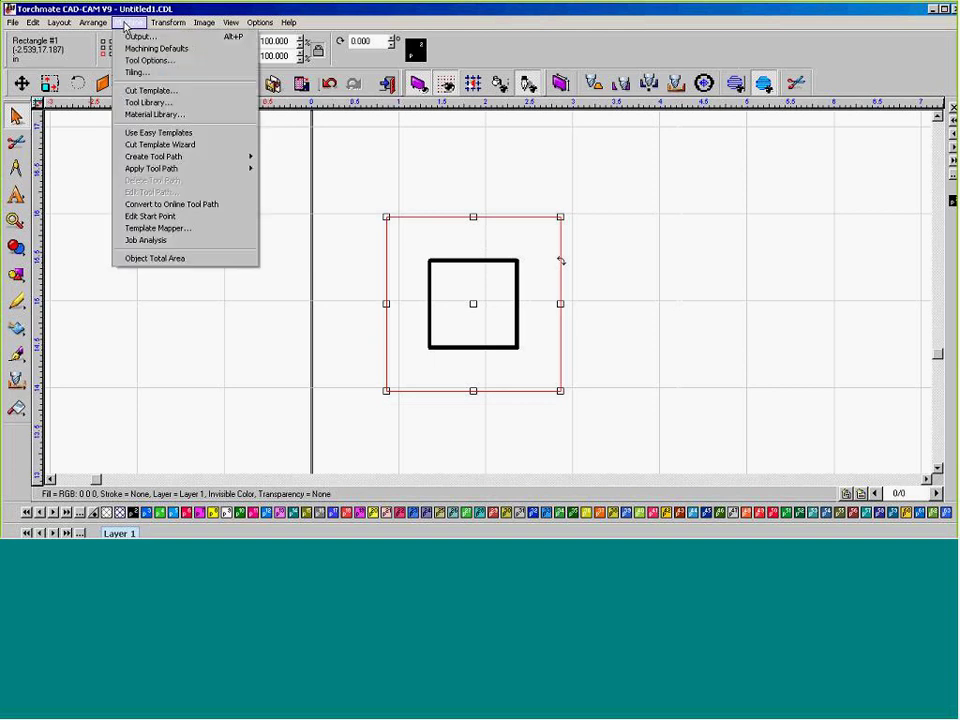
mouse_move(196, 162)
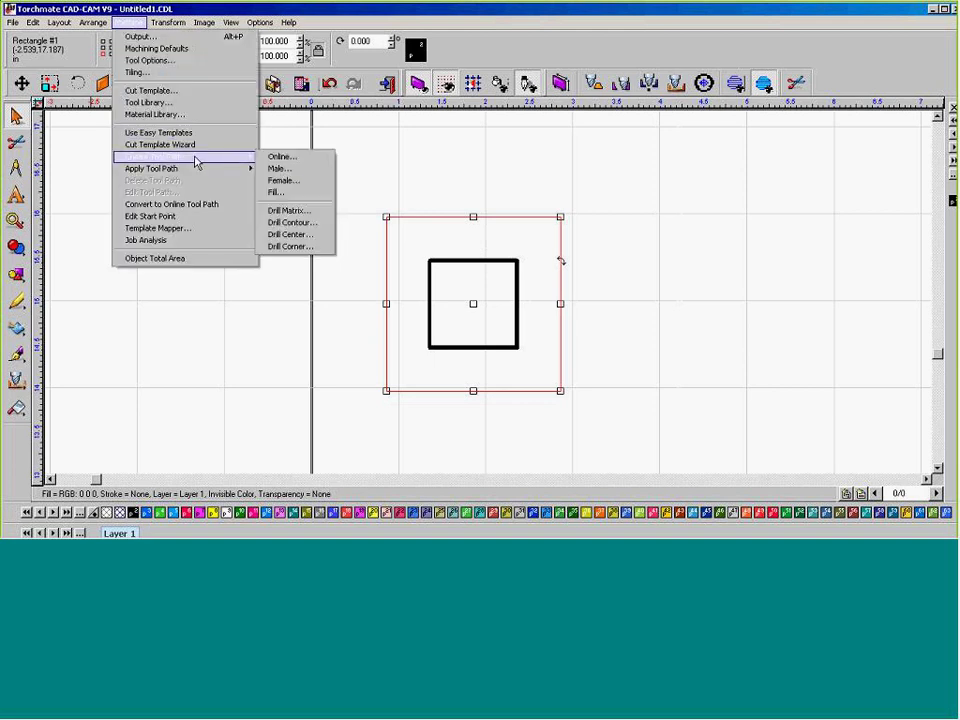
left_click(278, 170)
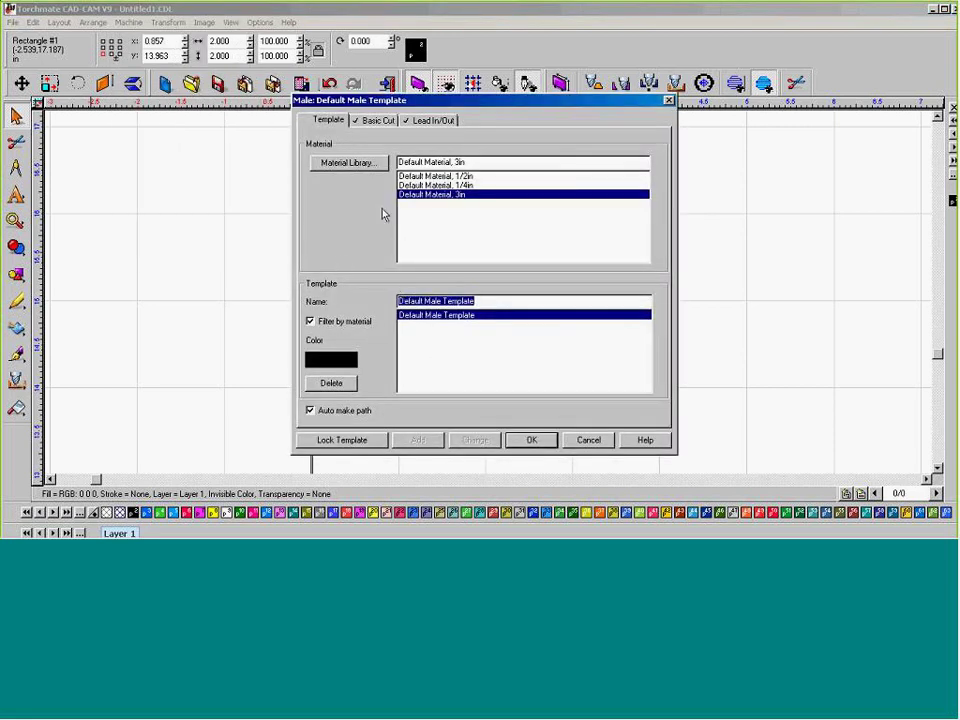
Set the male template's Basic Cut feed rate to 100 and generate the path.
left_click(376, 121)
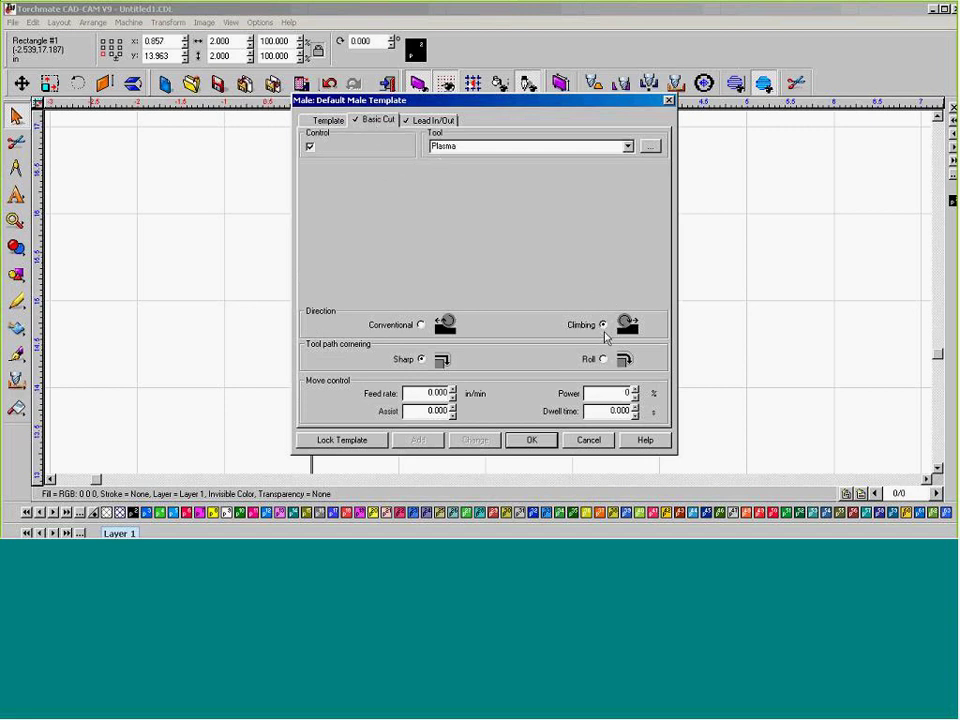
double_click(436, 393)
type("100")
left_click(420, 121)
left_click(378, 120)
left_click(532, 441)
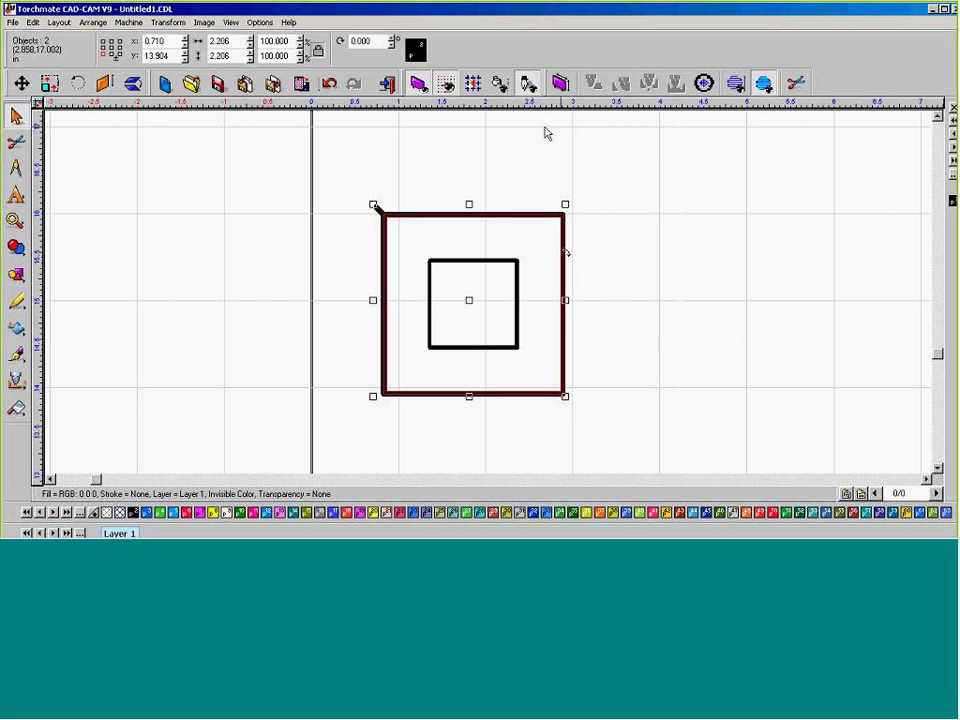
Marquee-select the inner and outer squares together with both toolpaths (four objects).
left_click(376, 216)
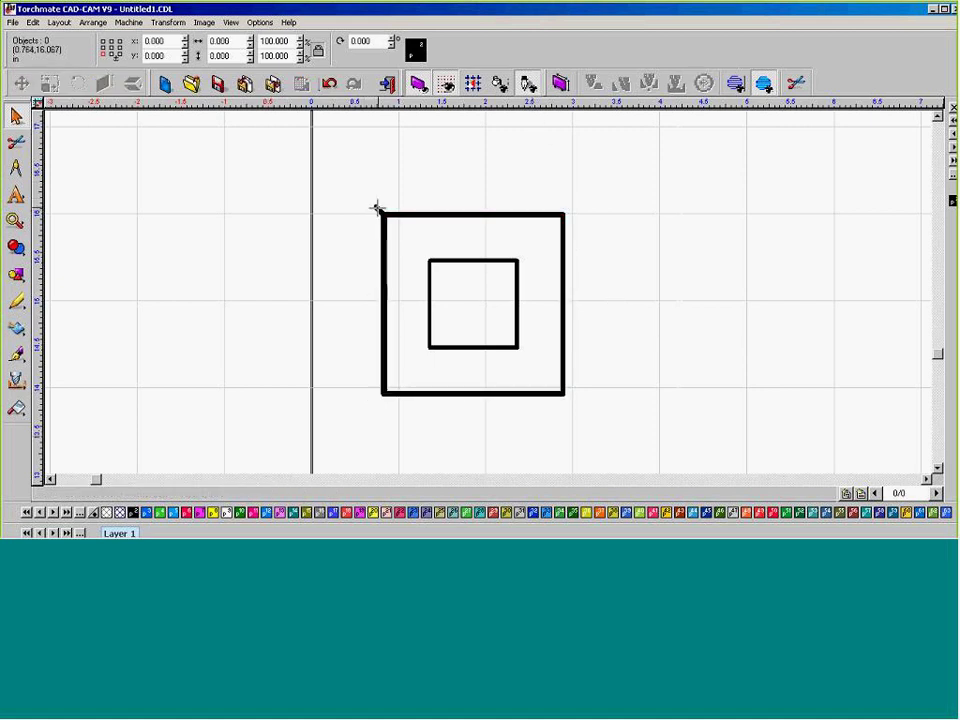
left_click(376, 209)
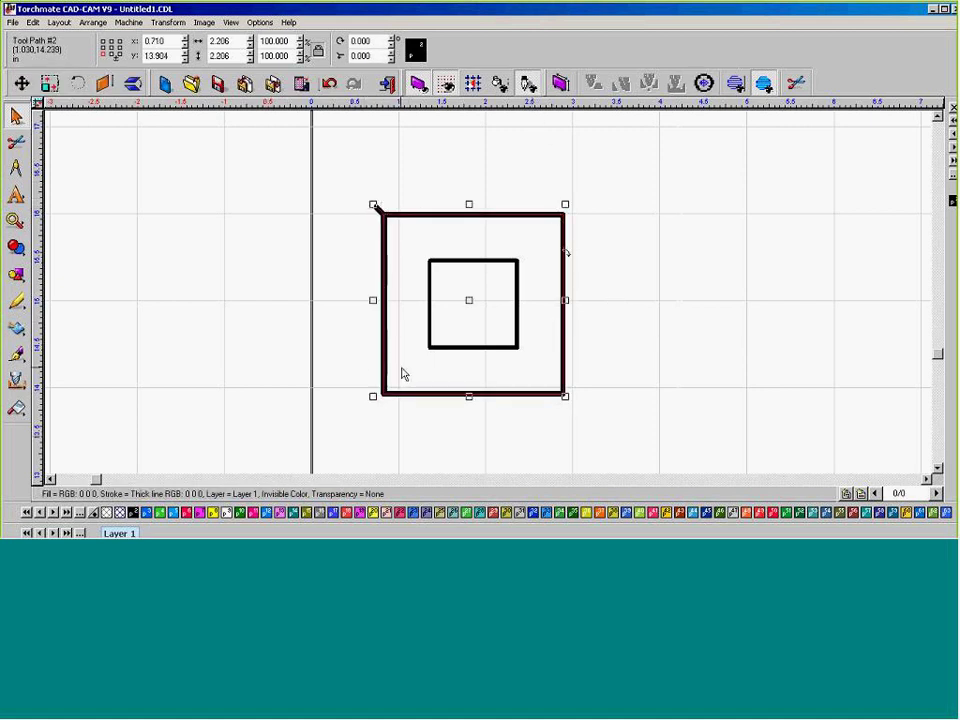
left_click(430, 321)
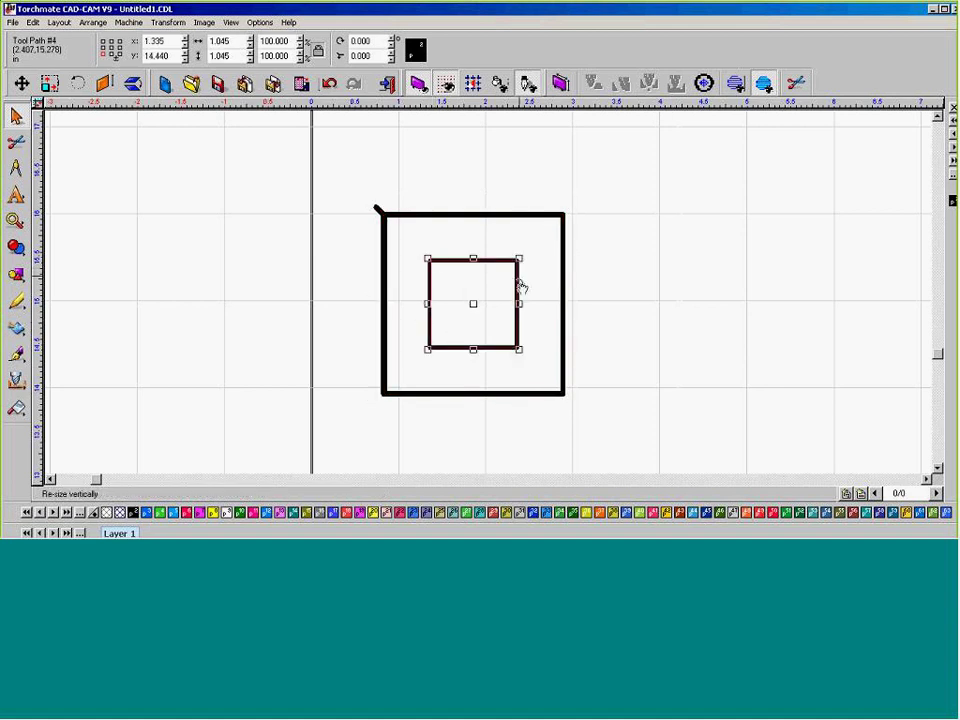
left_click(720, 288)
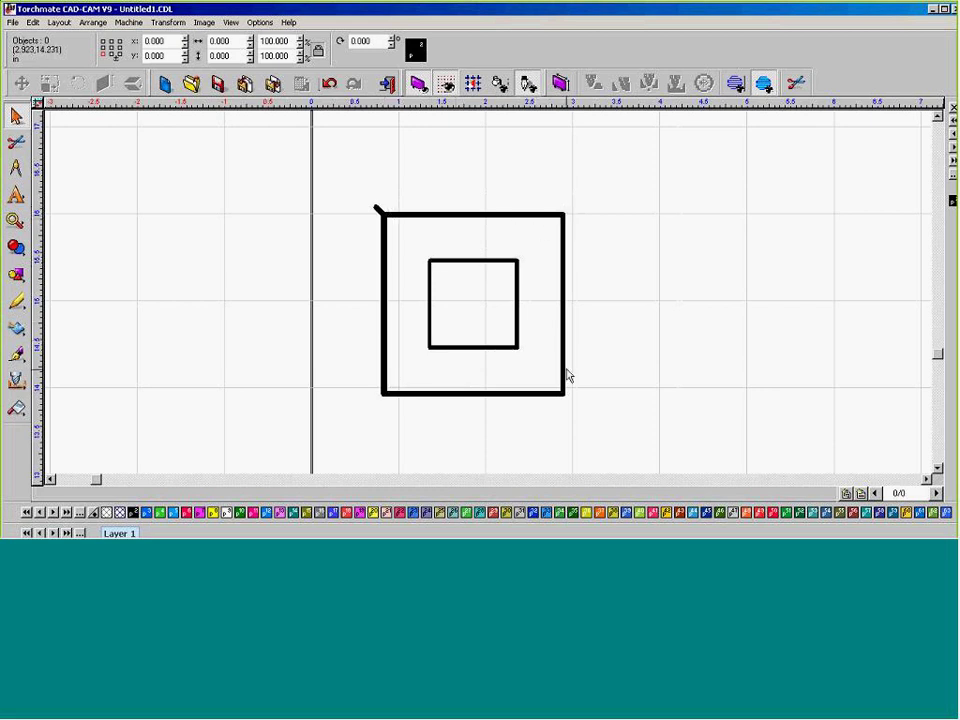
left_click_drag(341, 148, 611, 435)
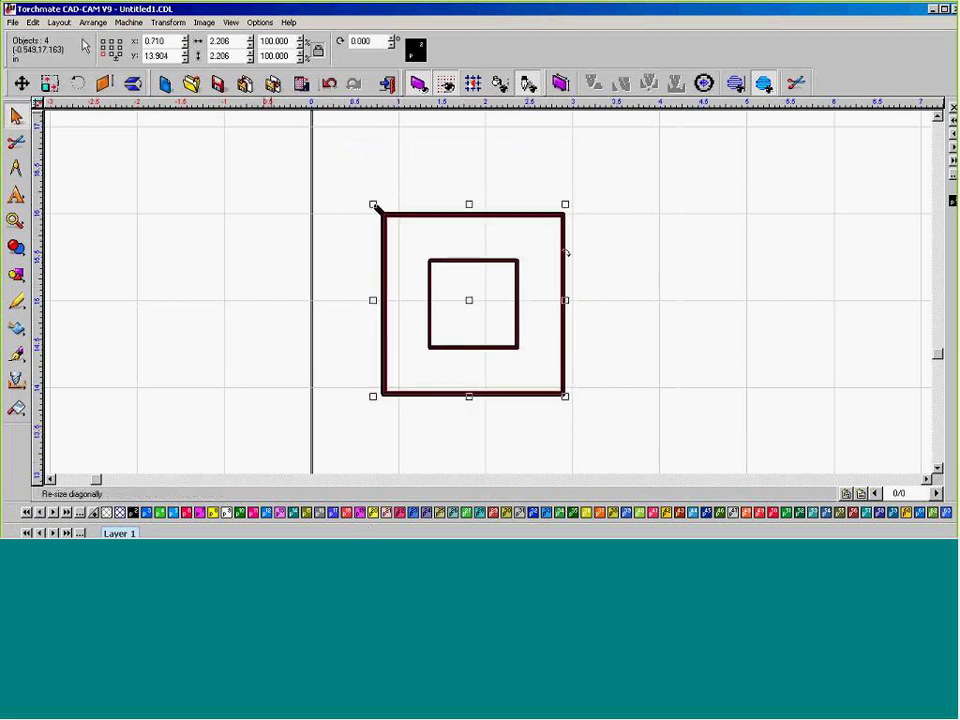
Open Start Sequence by List and review the rectangle and tool path entries.
left_click(66, 25)
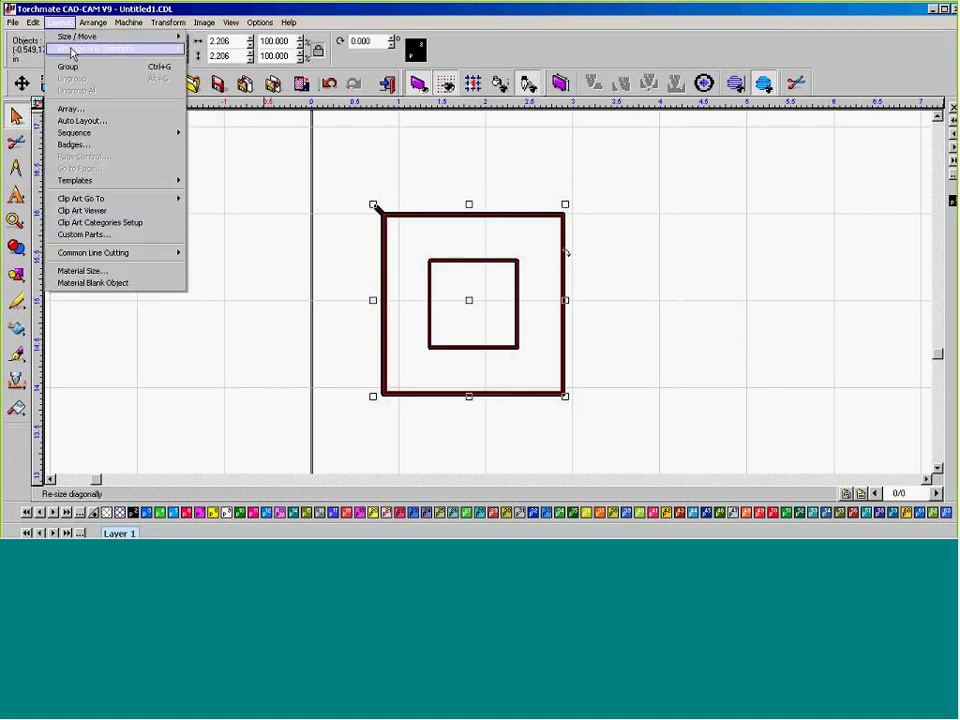
mouse_move(111, 133)
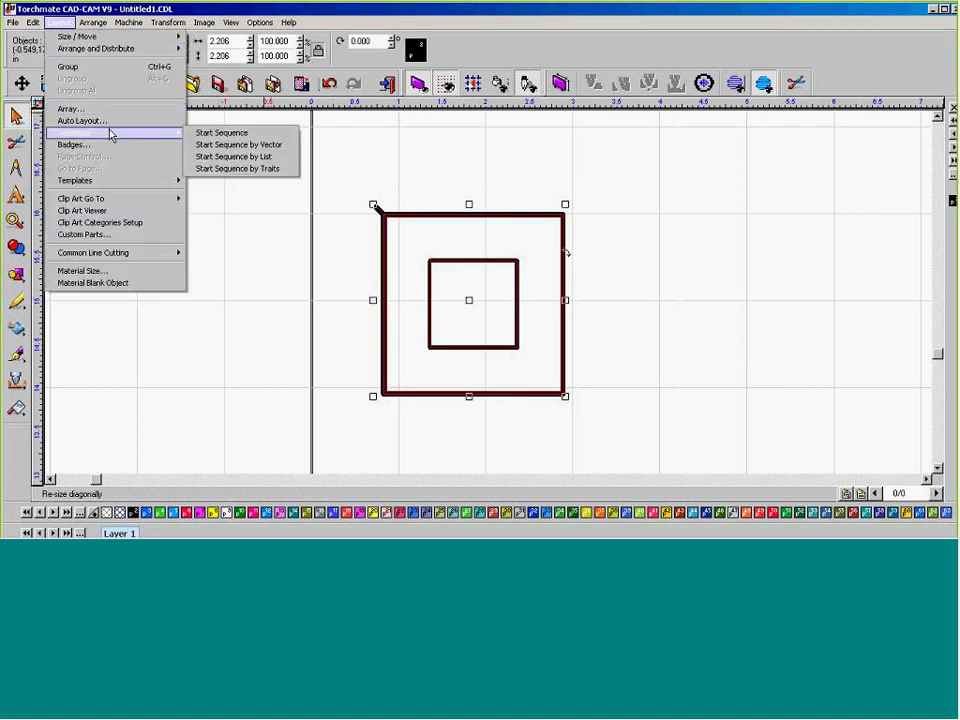
left_click(215, 158)
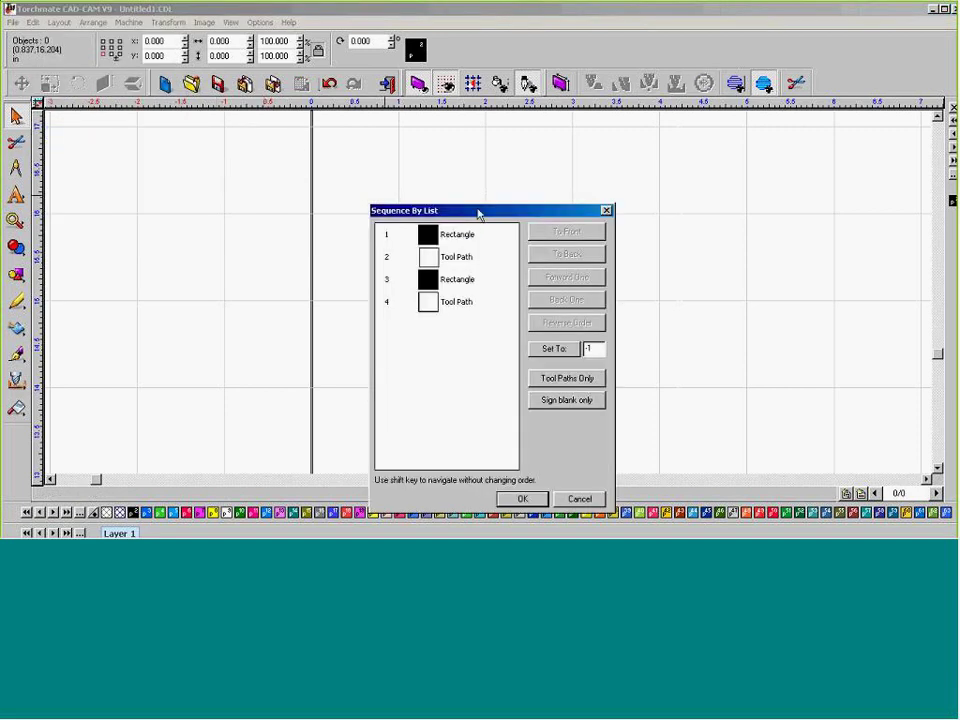
left_click_drag(479, 210, 165, 124)
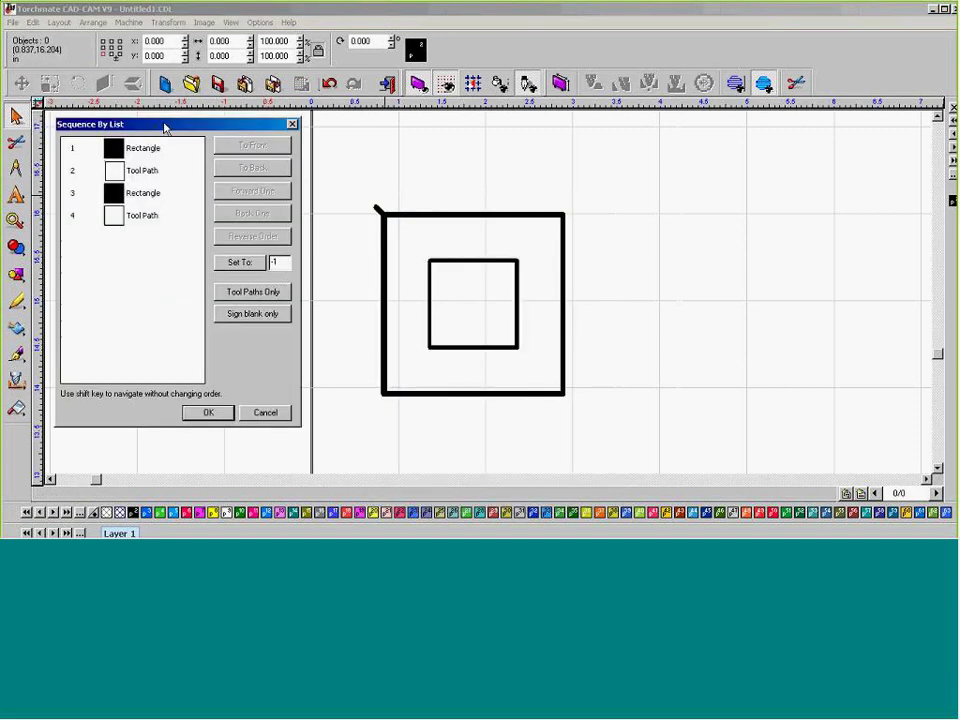
left_click(140, 150)
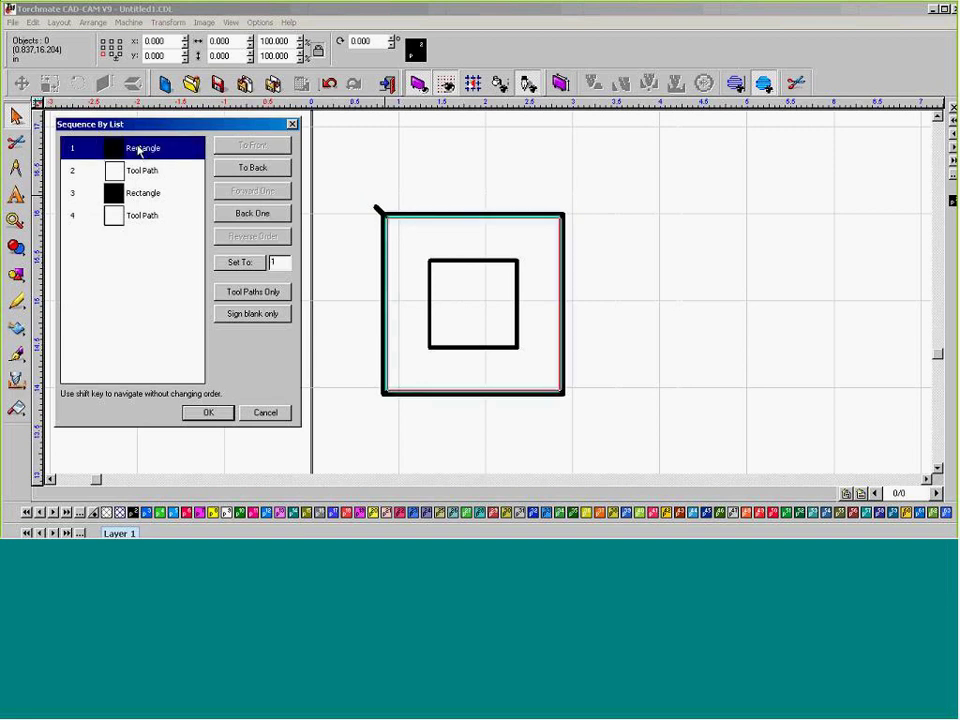
left_click(142, 172)
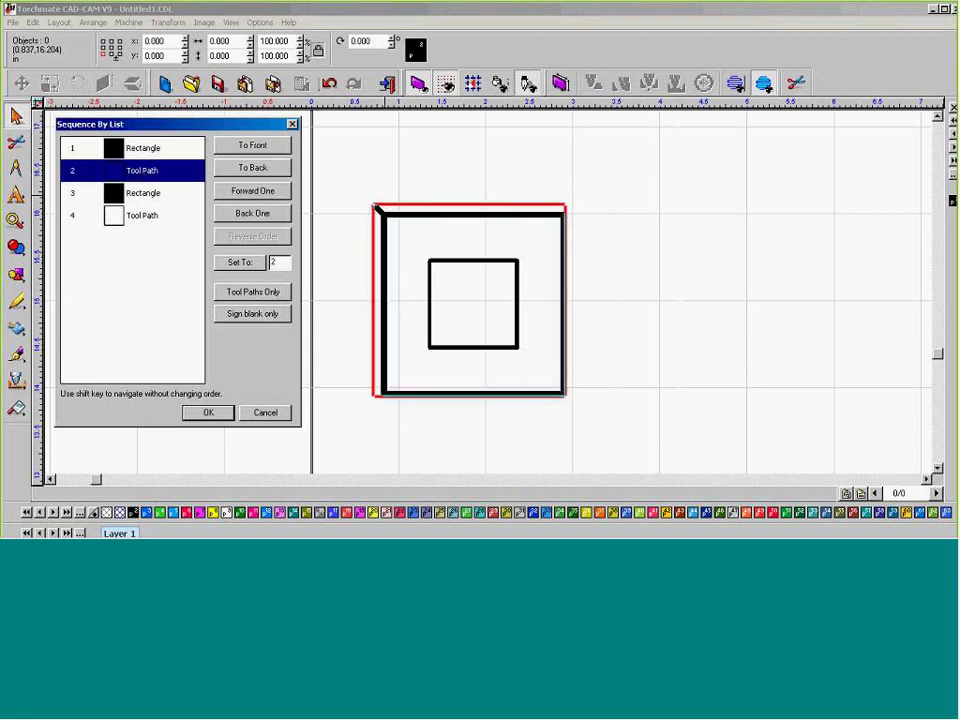
left_click(149, 195)
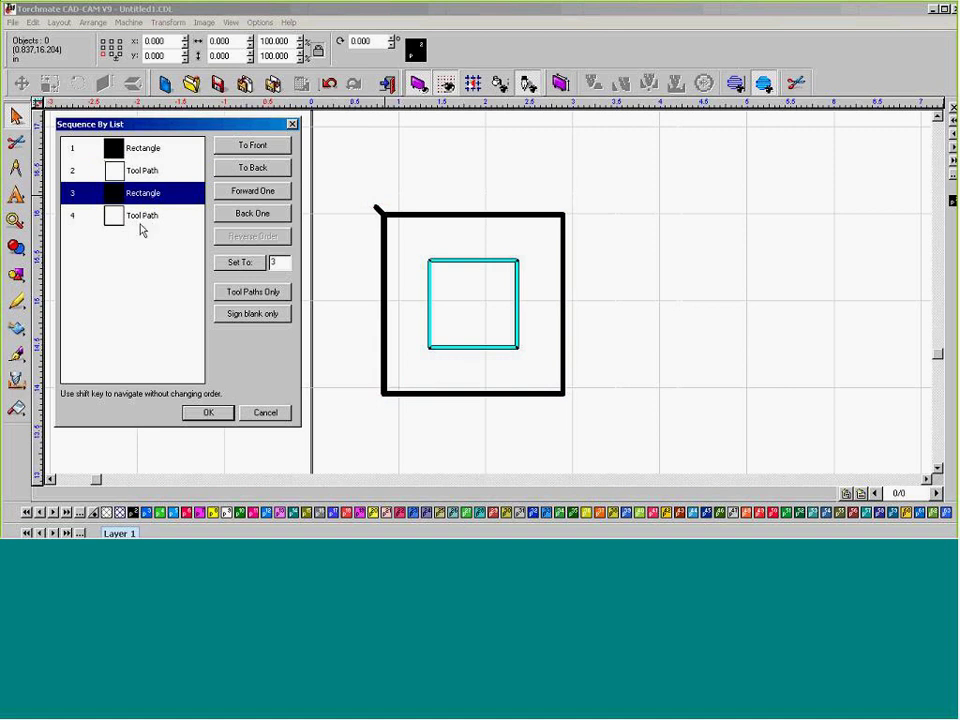
left_click(141, 226)
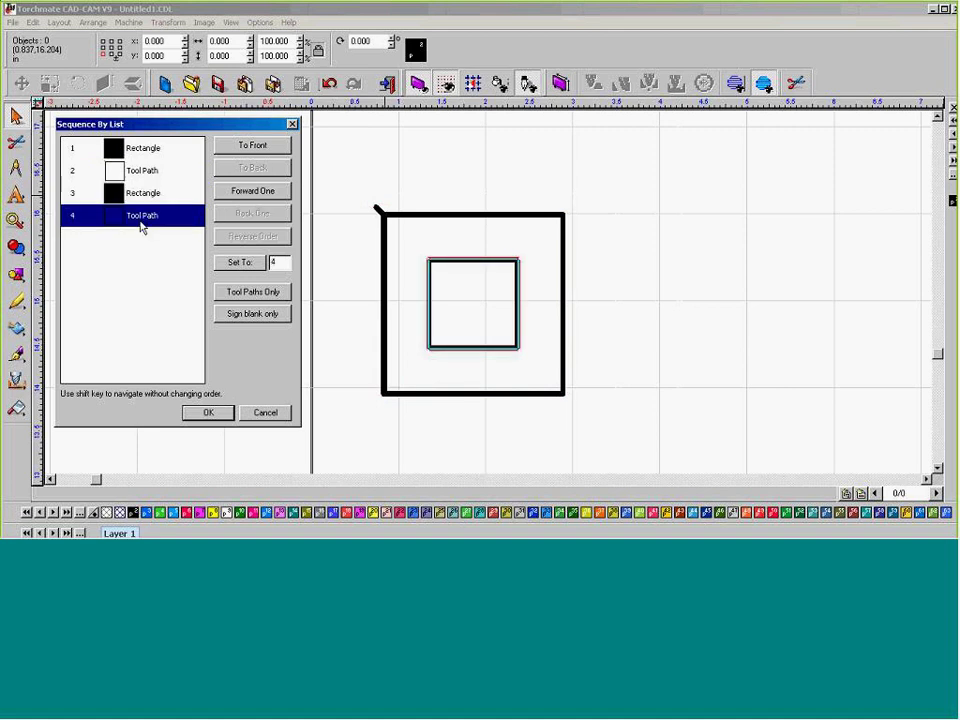
left_click(141, 193)
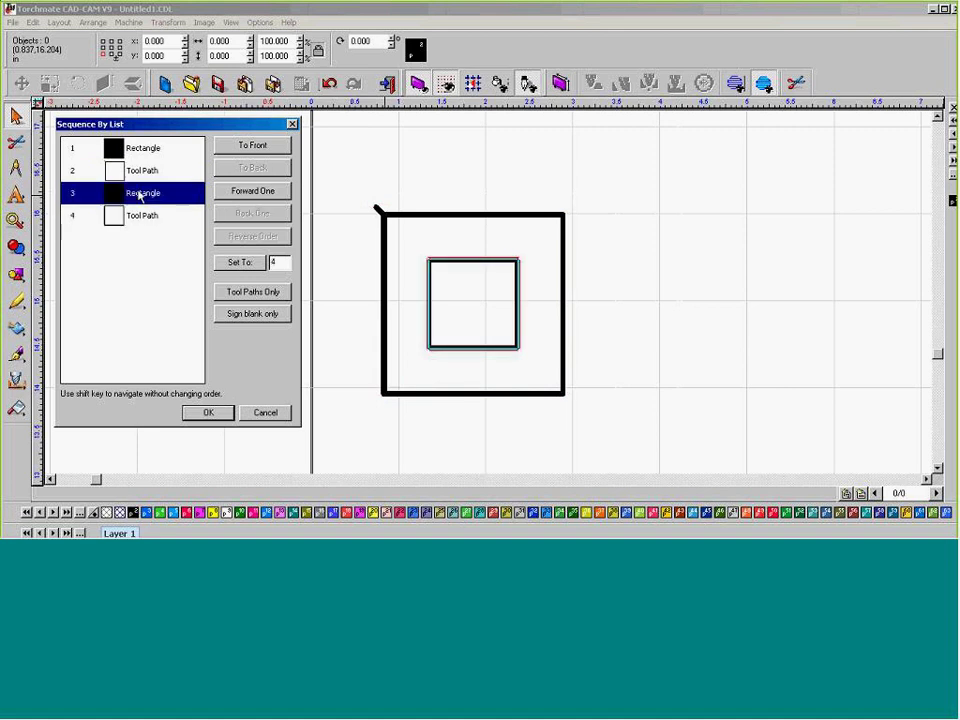
left_click(145, 156)
left_click(147, 170)
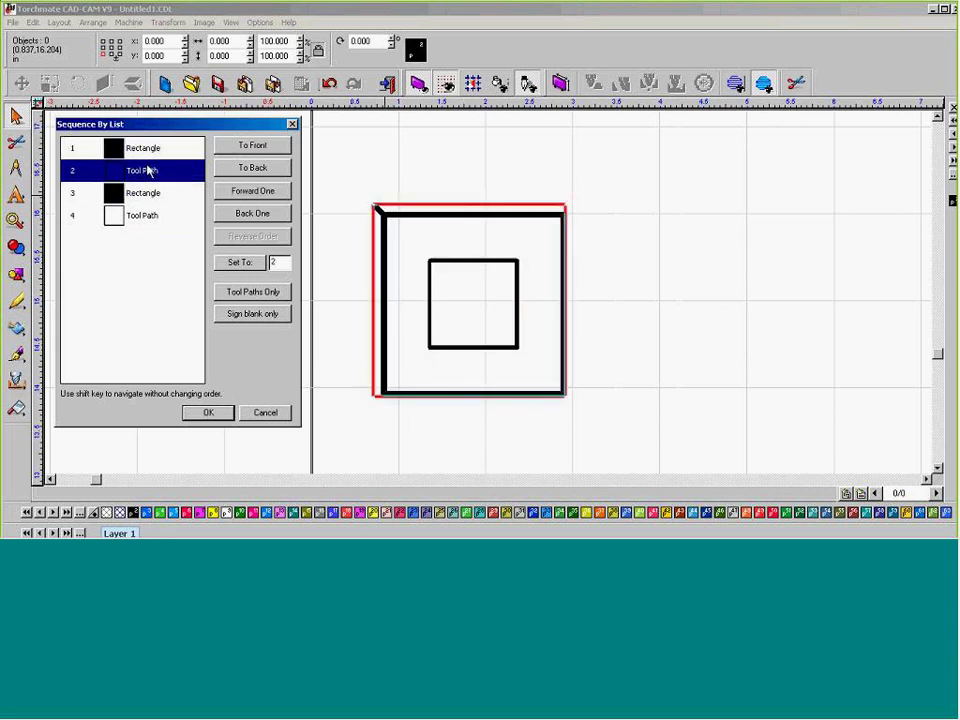
With tool paths only listed, move the inner square's path to the front and confirm.
left_click(249, 294)
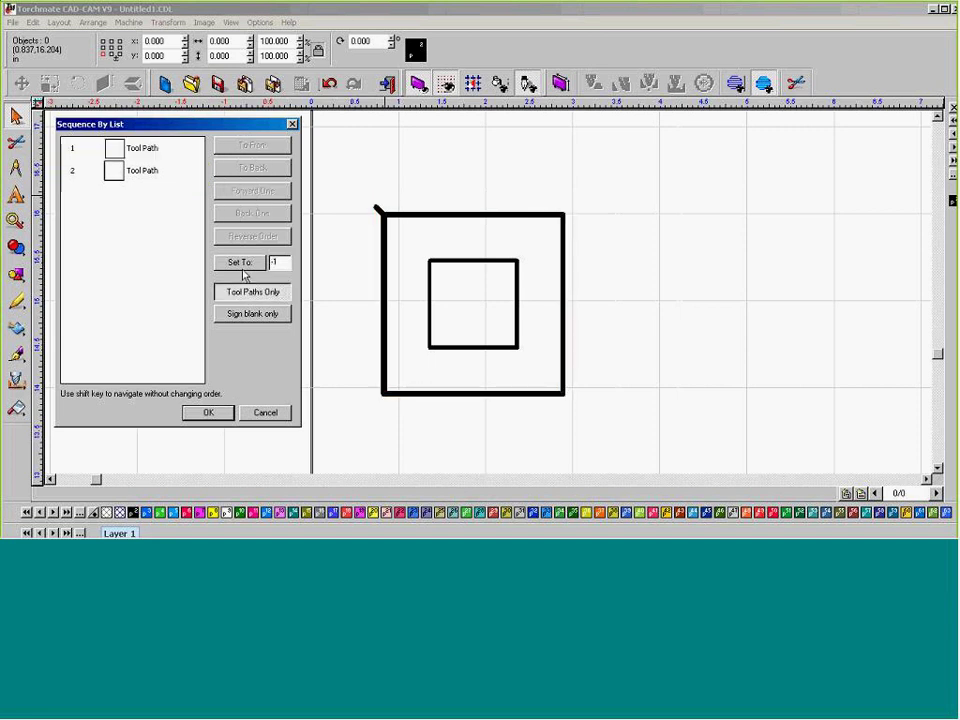
left_click(137, 180)
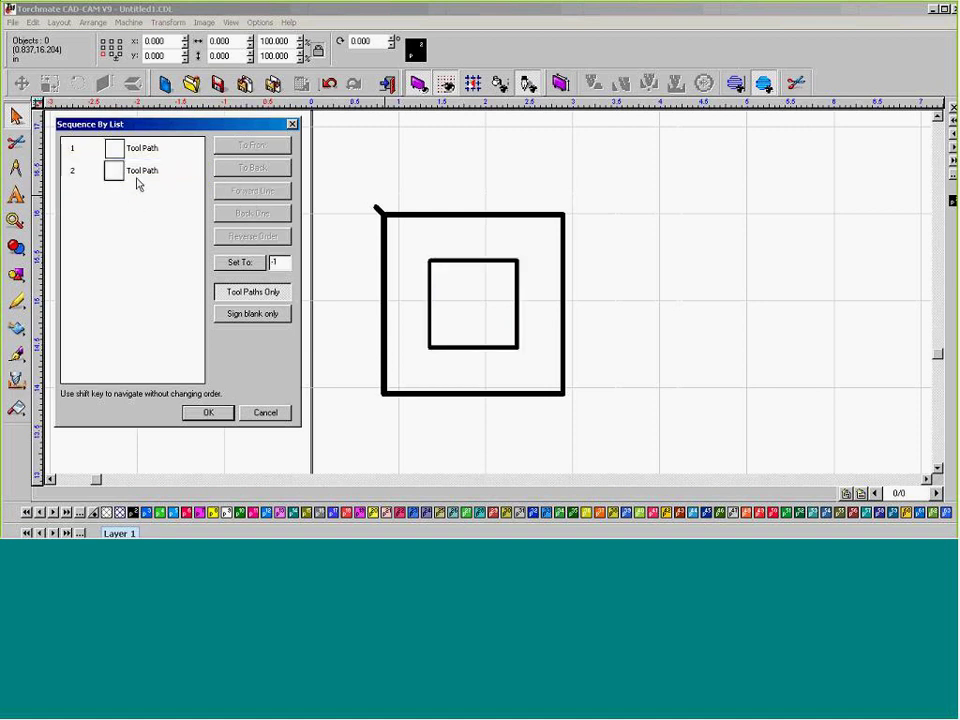
left_click(139, 178)
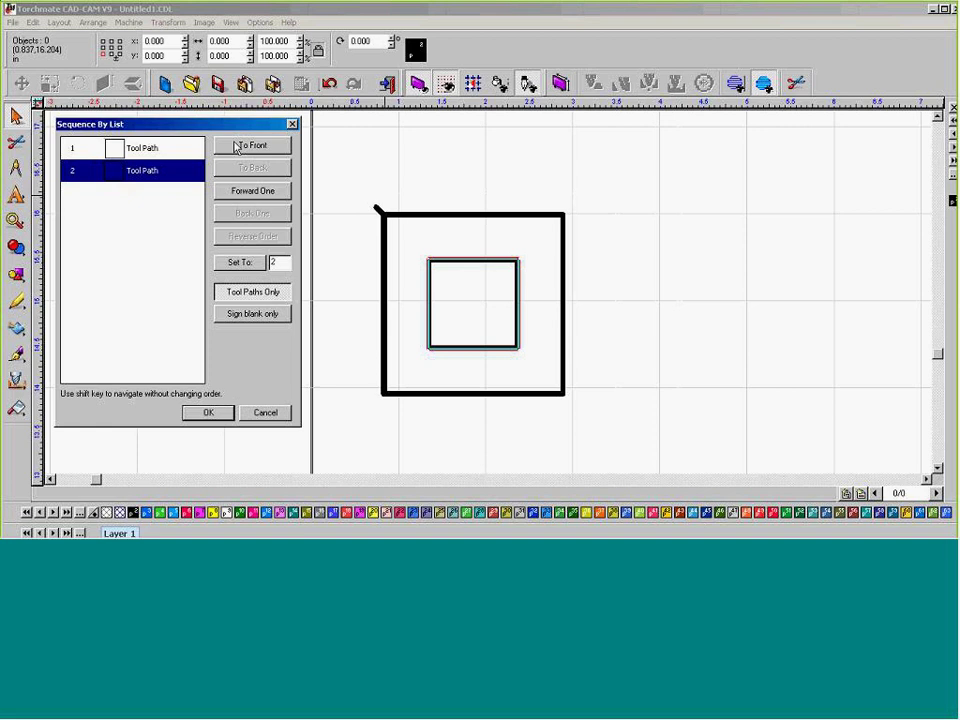
left_click(236, 147)
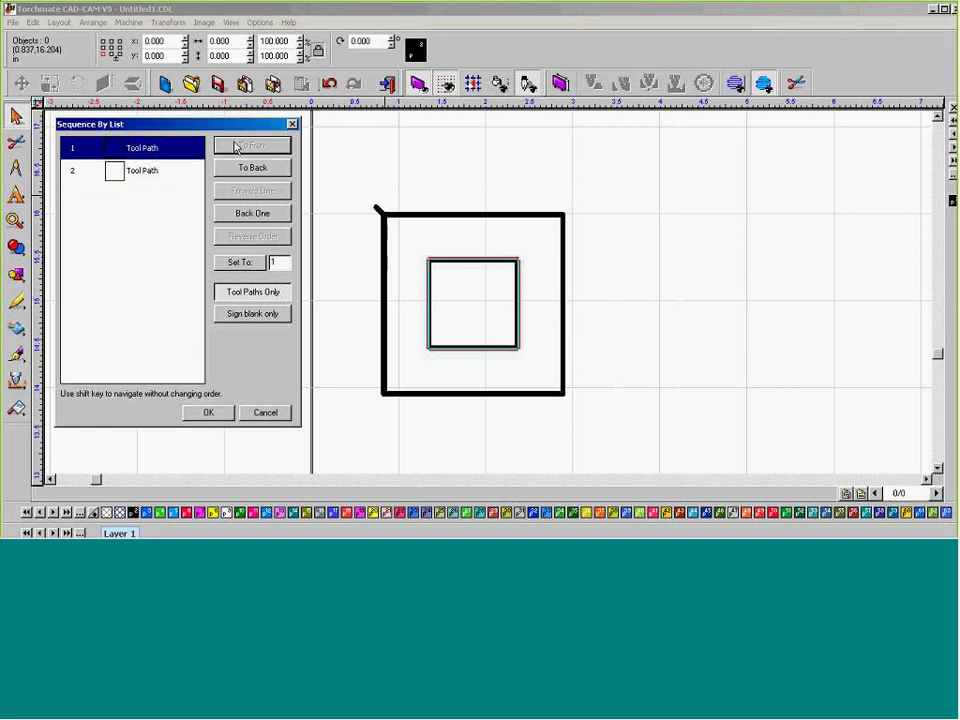
left_click(153, 171)
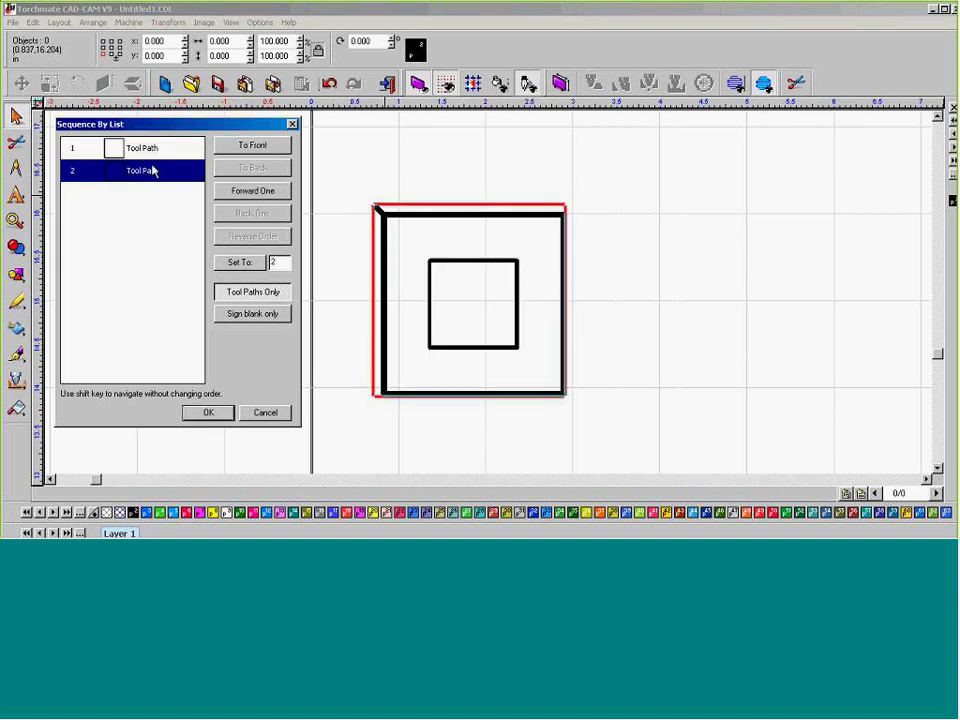
left_click(203, 413)
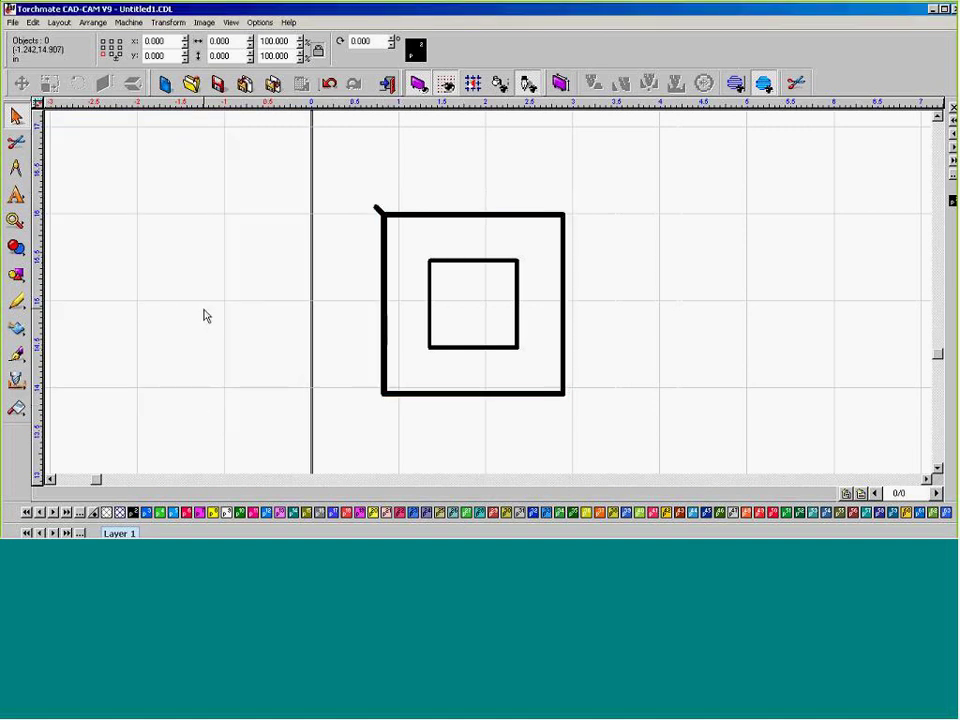
Select all objects and position them at X 0, Y 0.
key("ctrl+a")
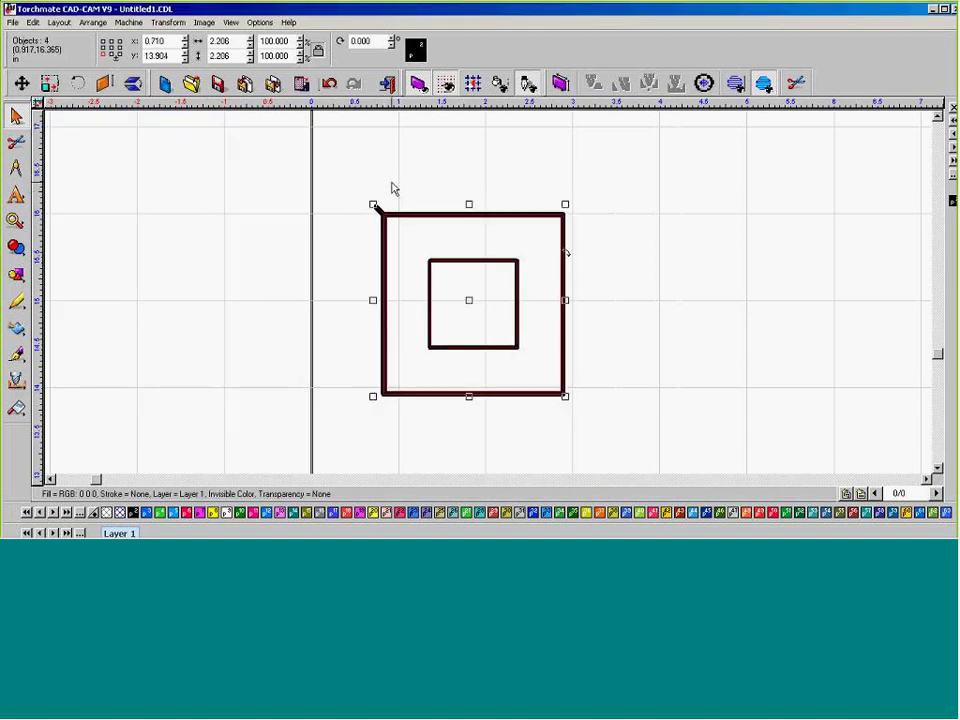
scroll(490, 299, "down", 2)
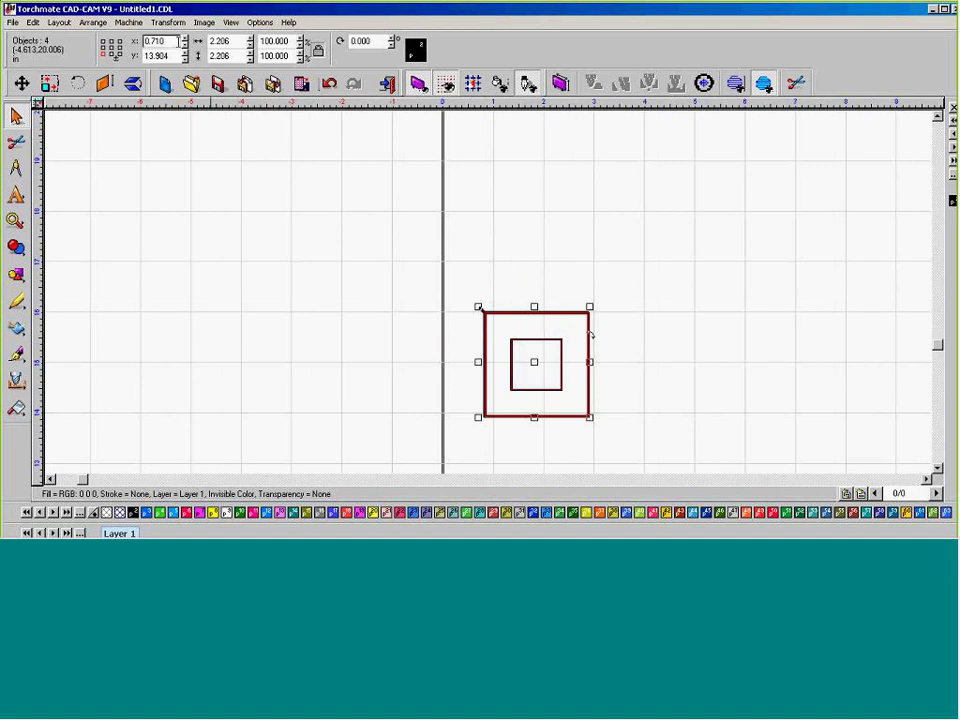
double_click(179, 42)
type("0")
key("Tab")
type("0")
key("Tab")
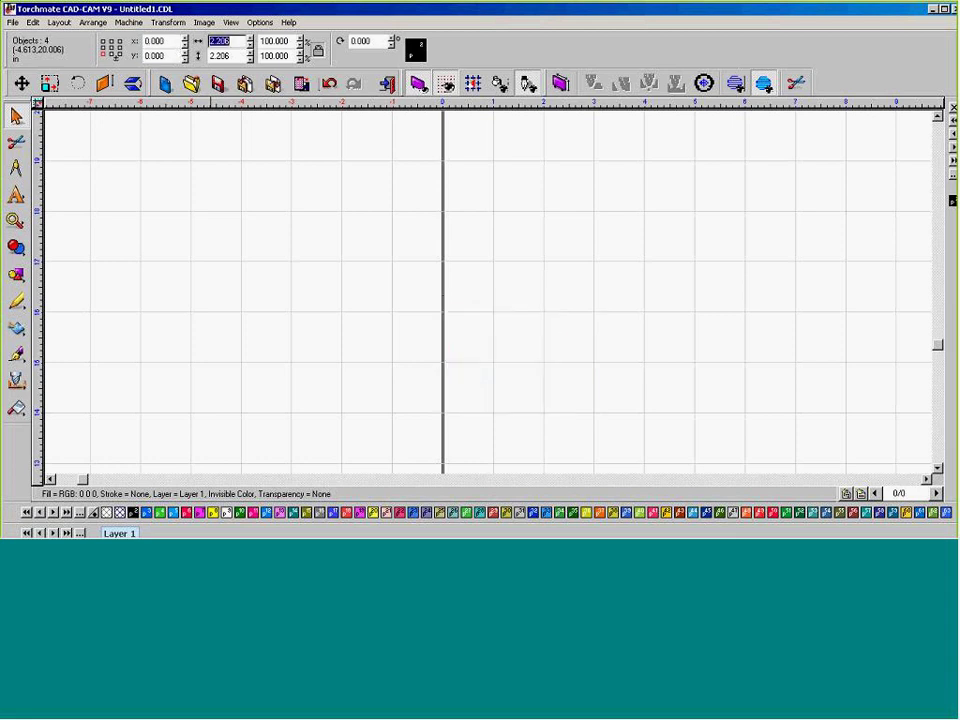
Zoom to the squares at the origin and reselect them with their toolpaths.
key("F4")
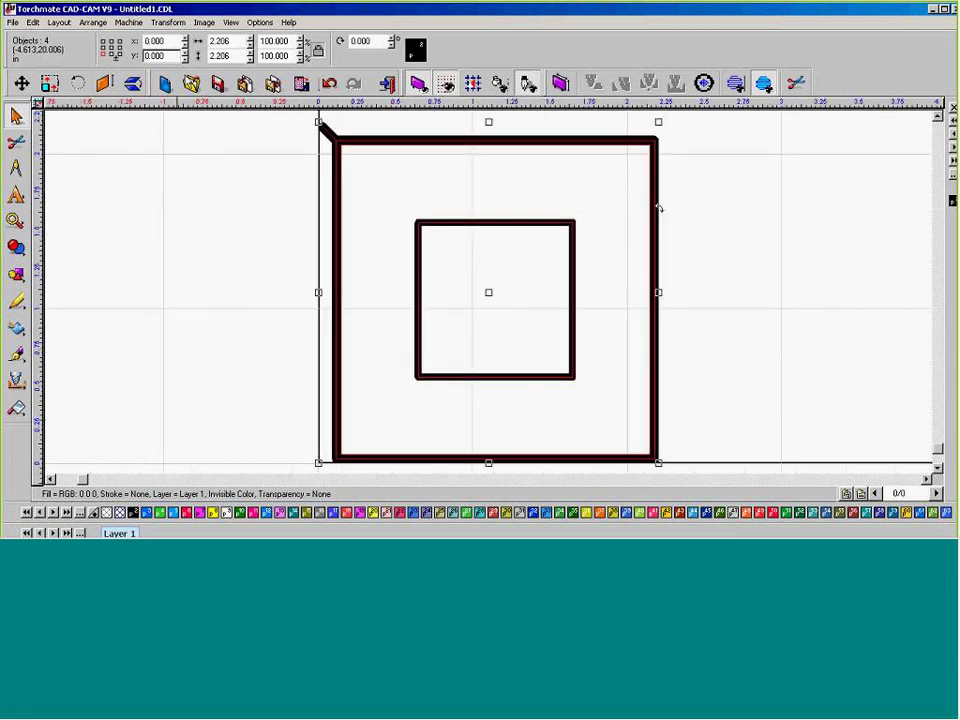
key("F3")
left_click_drag(426, 242, 666, 416)
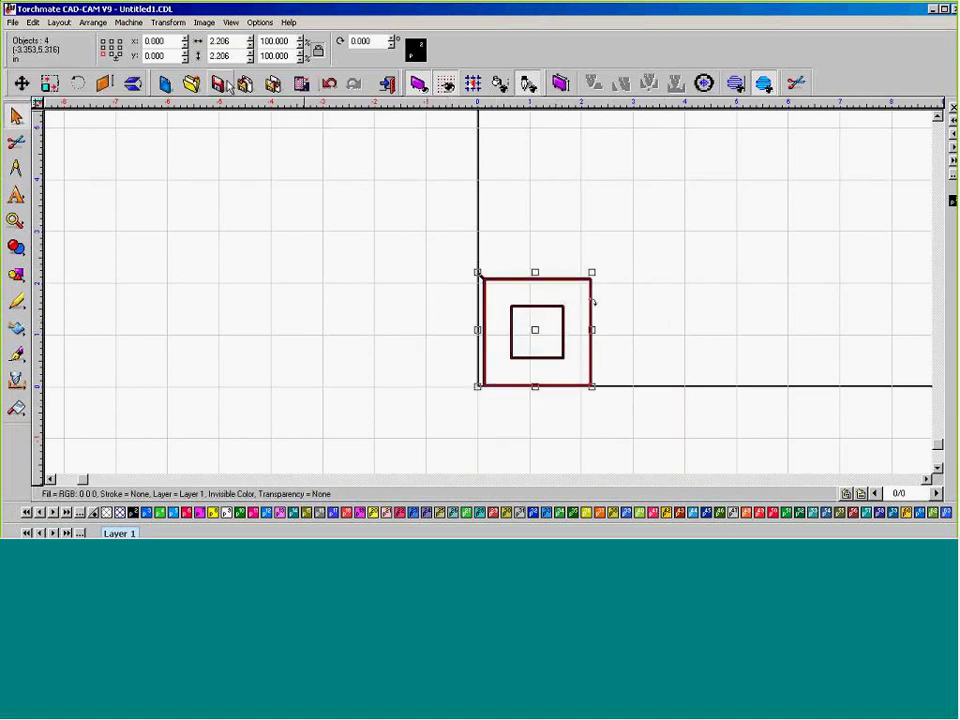
left_click(130, 22)
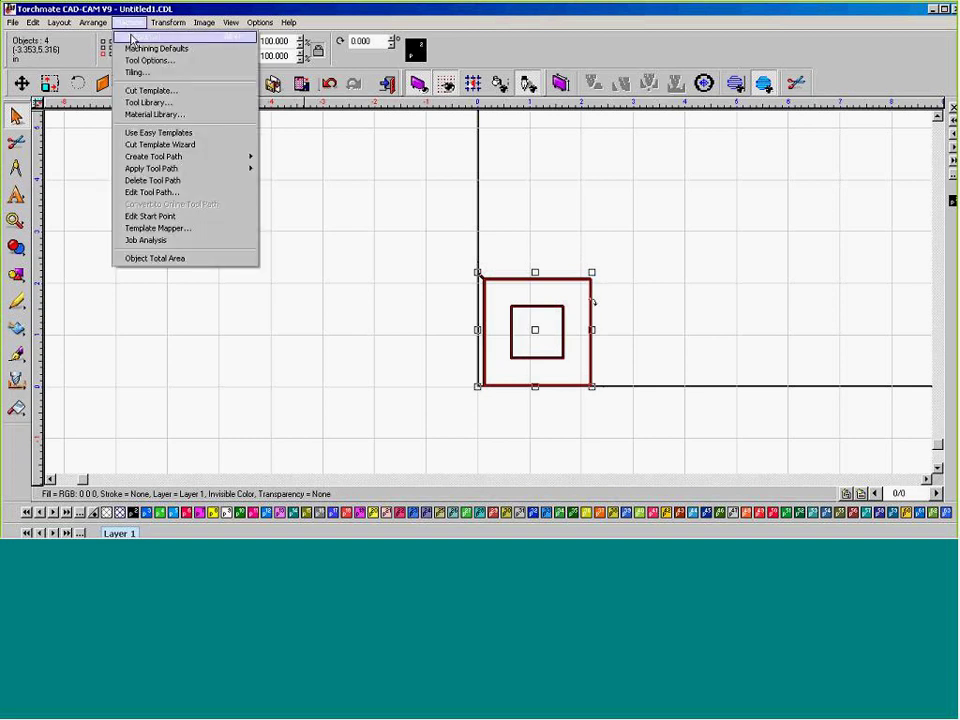
Open Cut Preview, zoom in on the squares, and generate the G-code listing.
left_click(131, 38)
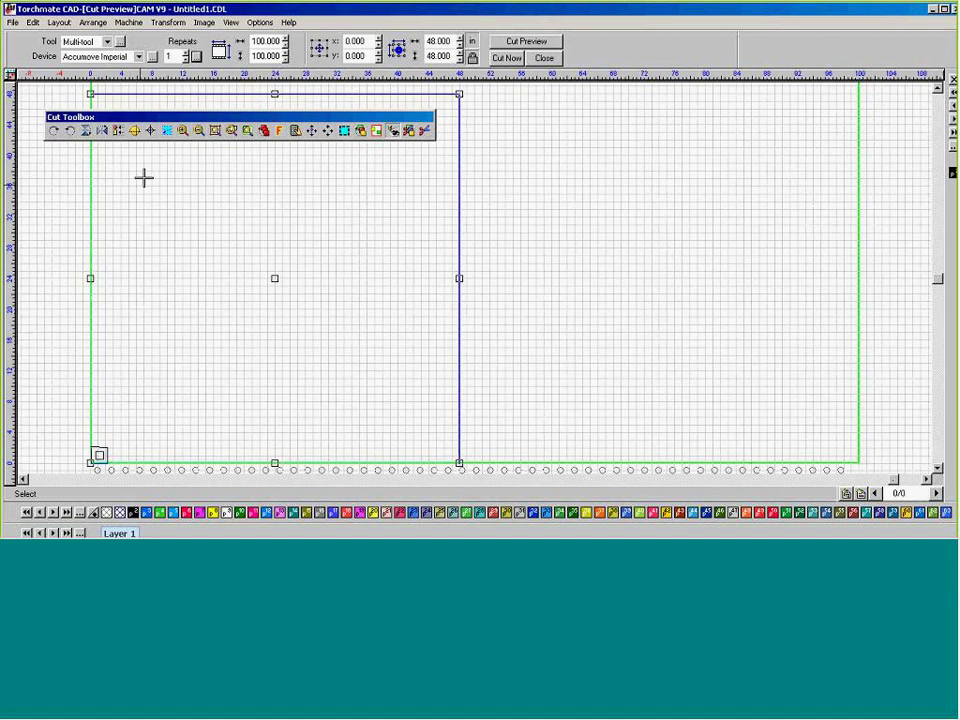
left_click(185, 132)
left_click_drag(81, 438, 104, 456)
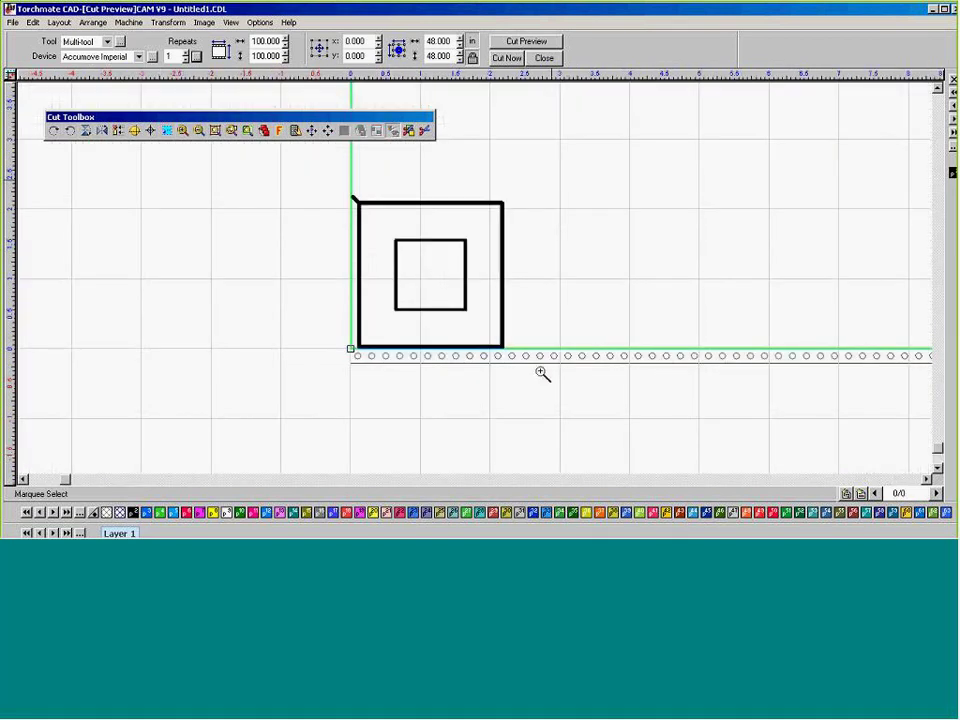
left_click(295, 132)
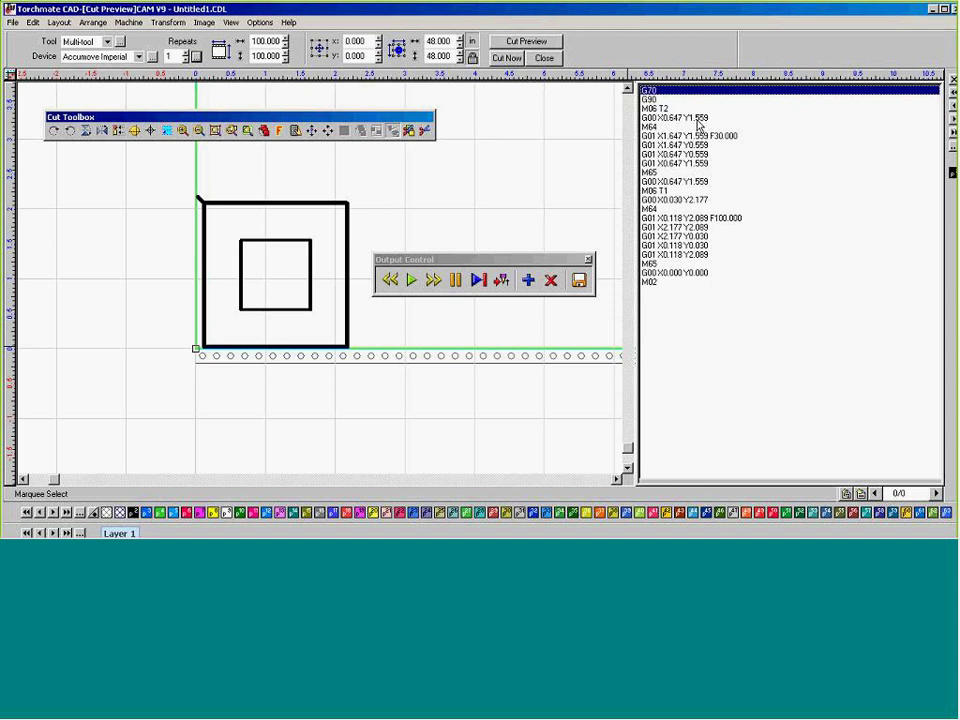
Inspect the M06 T2 and M06 T1 tool-change lines in the G-code.
left_click(647, 110)
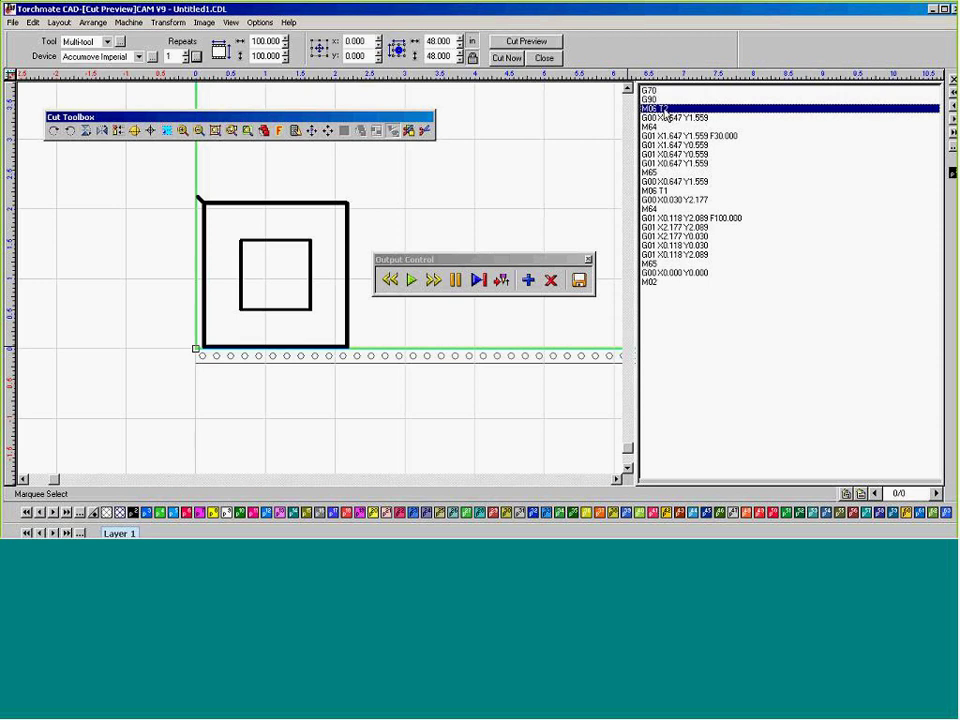
left_click(716, 146)
key("Up")
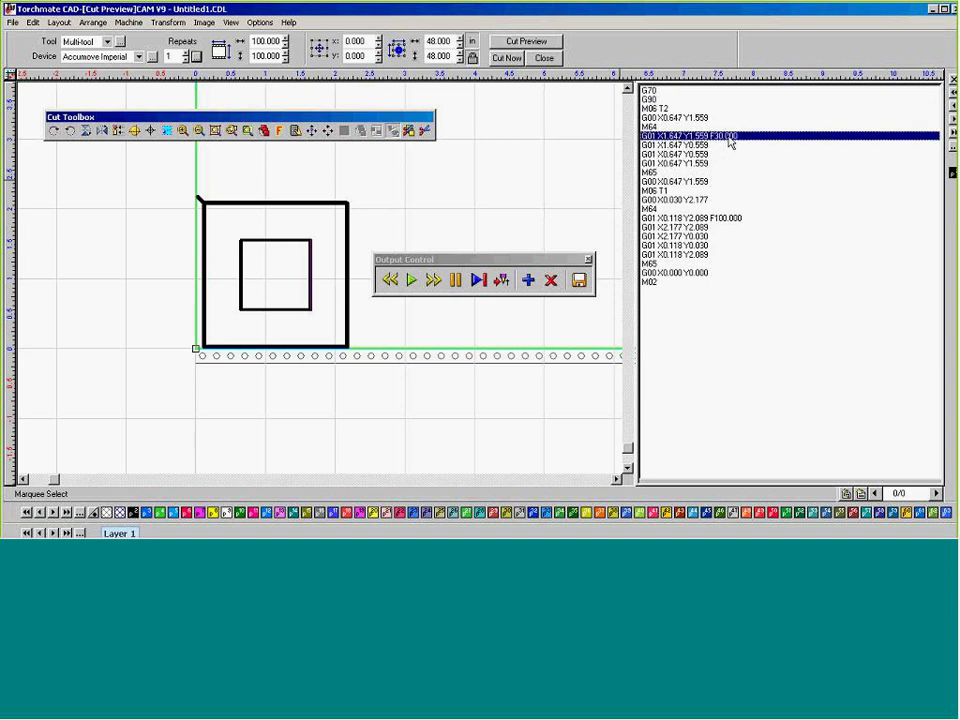
left_click(674, 109)
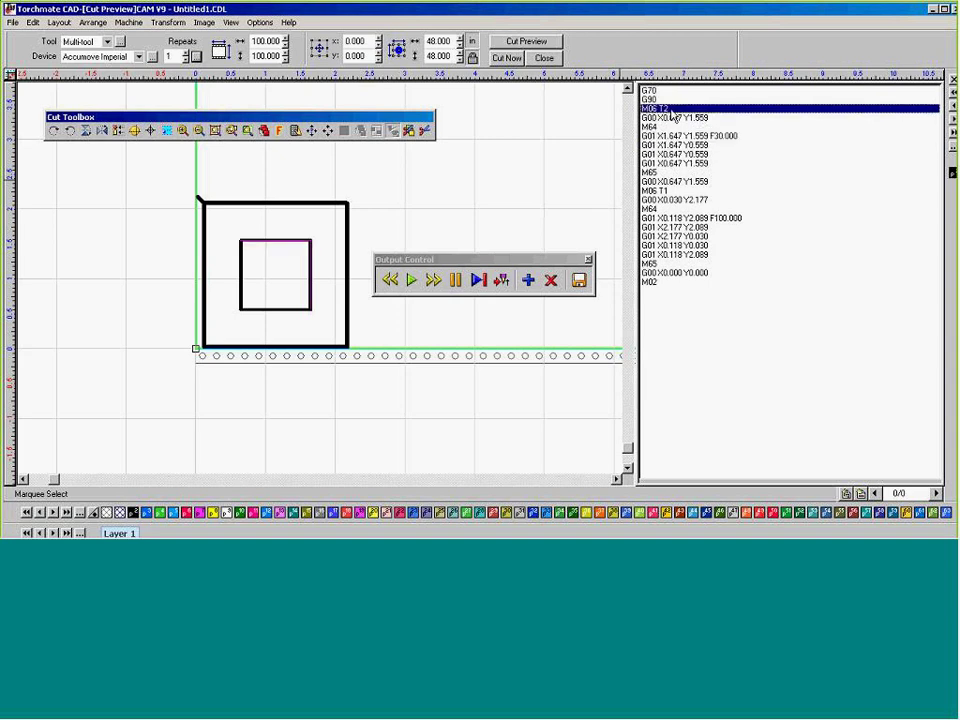
left_click(733, 137)
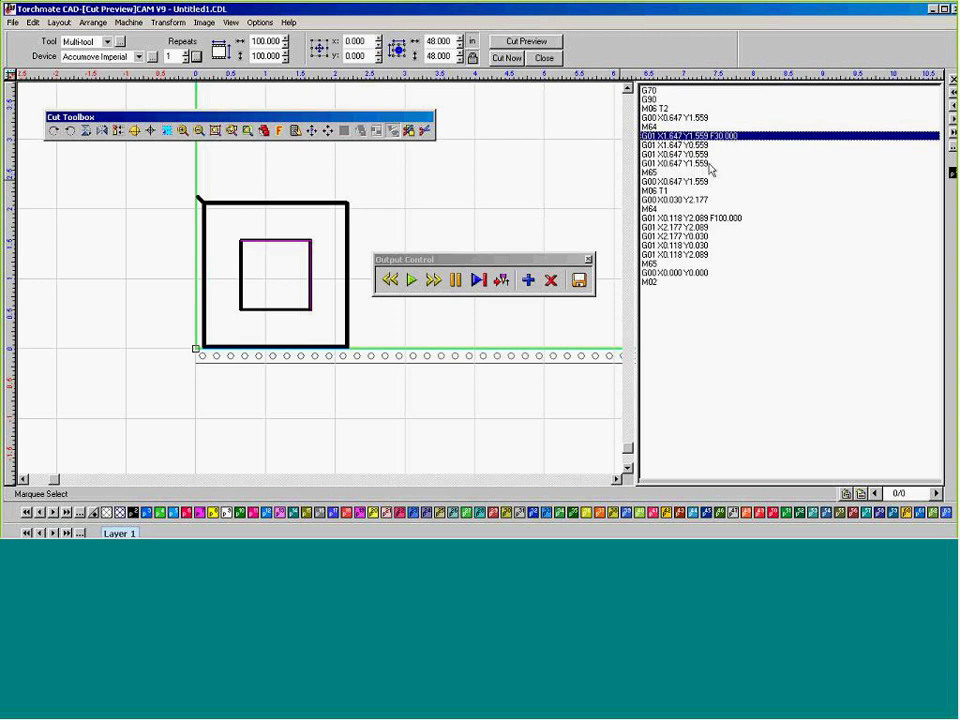
left_click(678, 191)
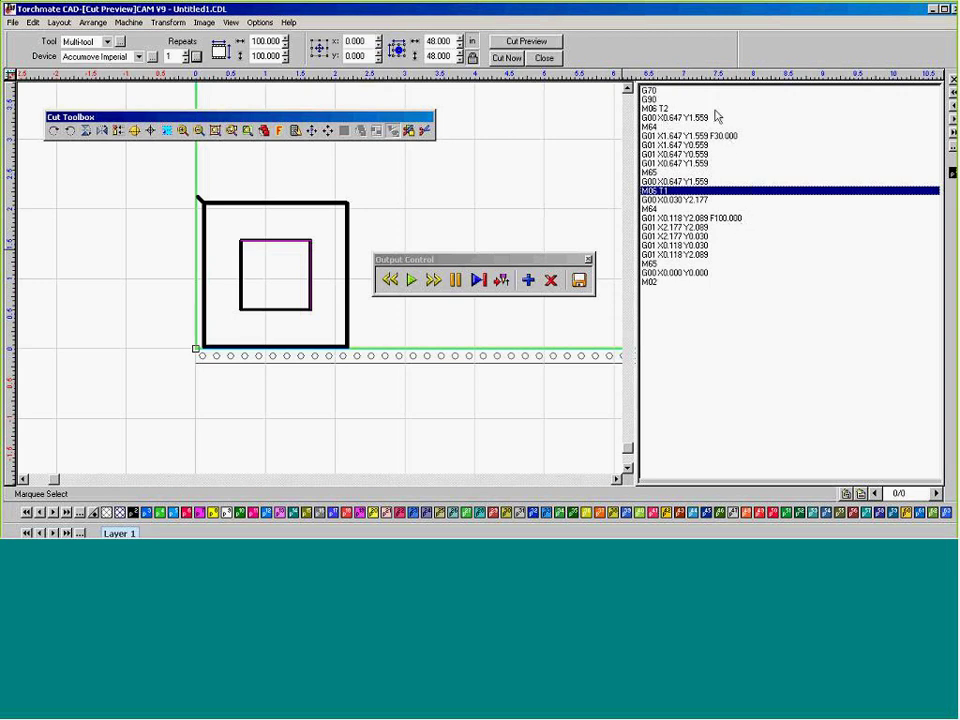
left_click(668, 110)
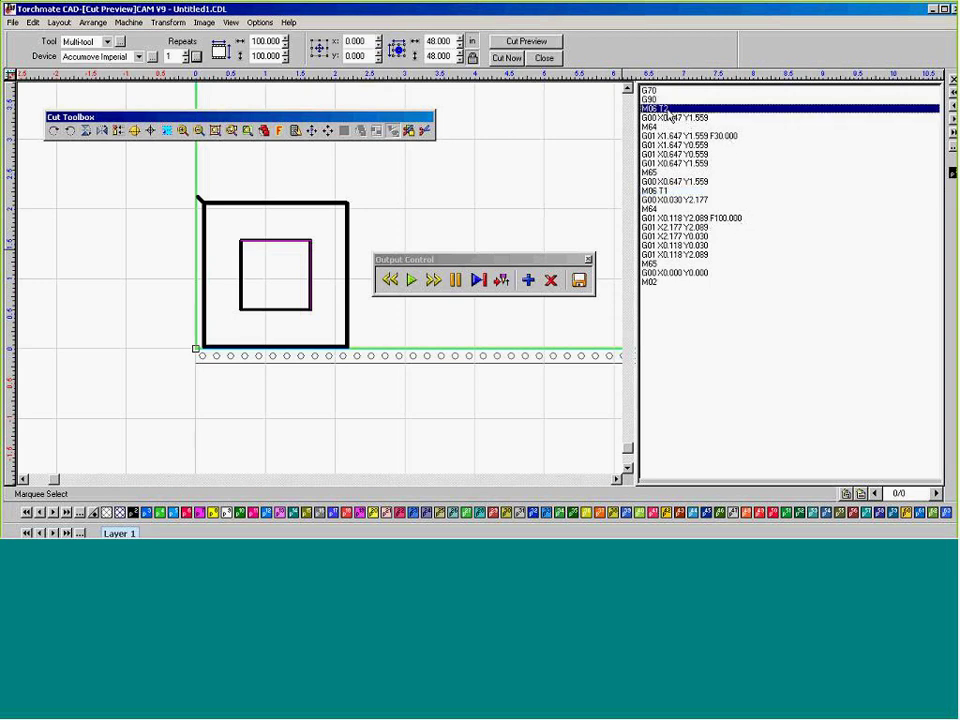
left_click(680, 190)
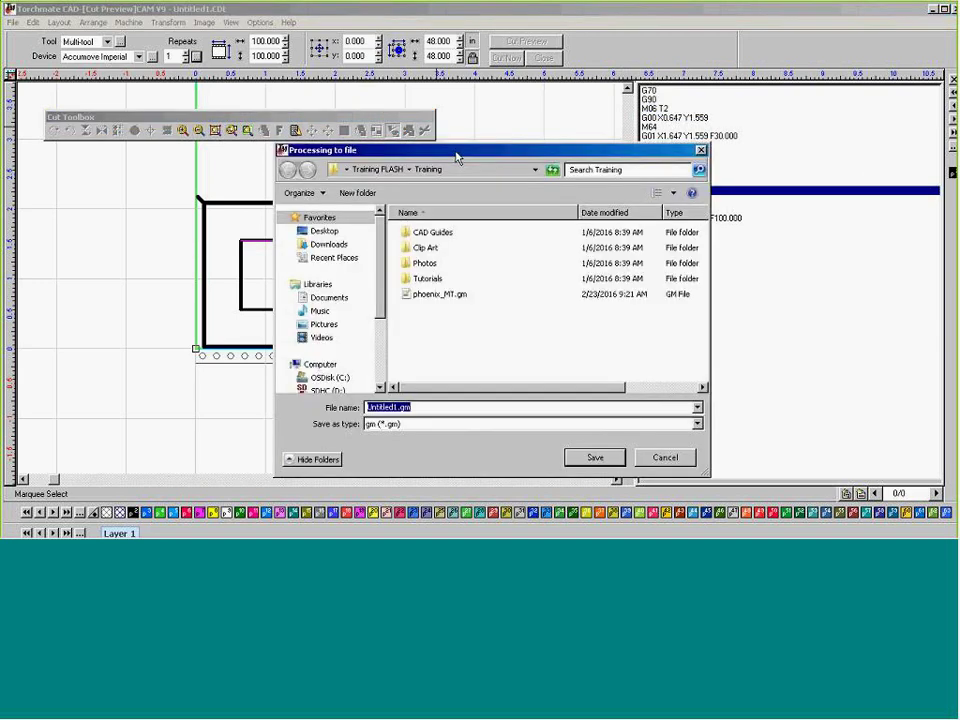
Save the G-code as multitooltest.gm and switch to Visual Machine Designer.
left_click(397, 407)
double_click(397, 407)
type("multitooltest")
left_click(597, 459)
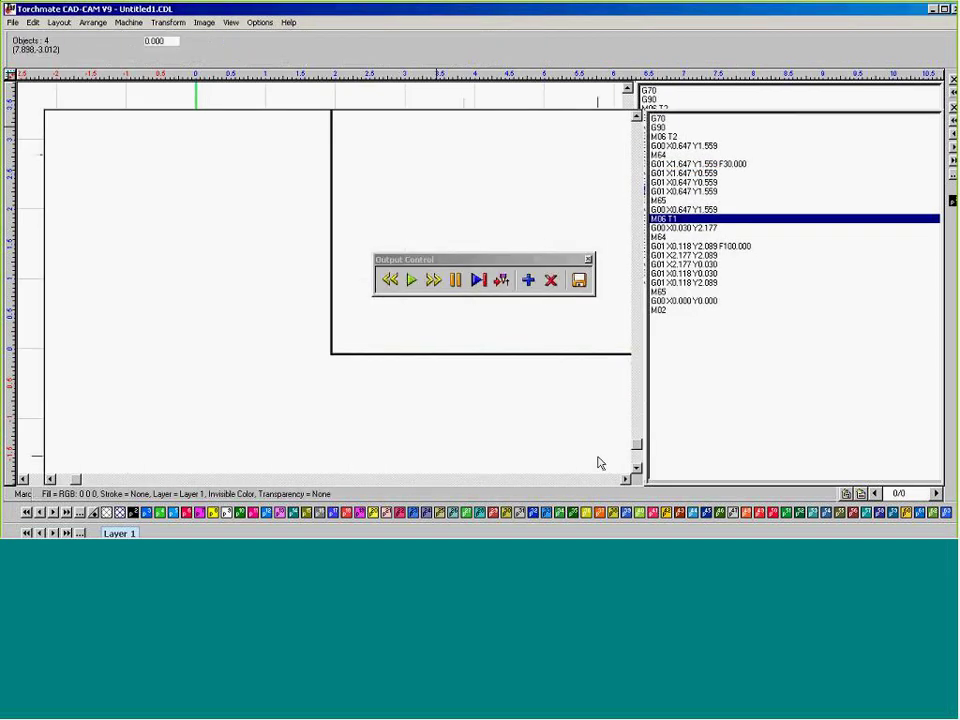
left_click(290, 530)
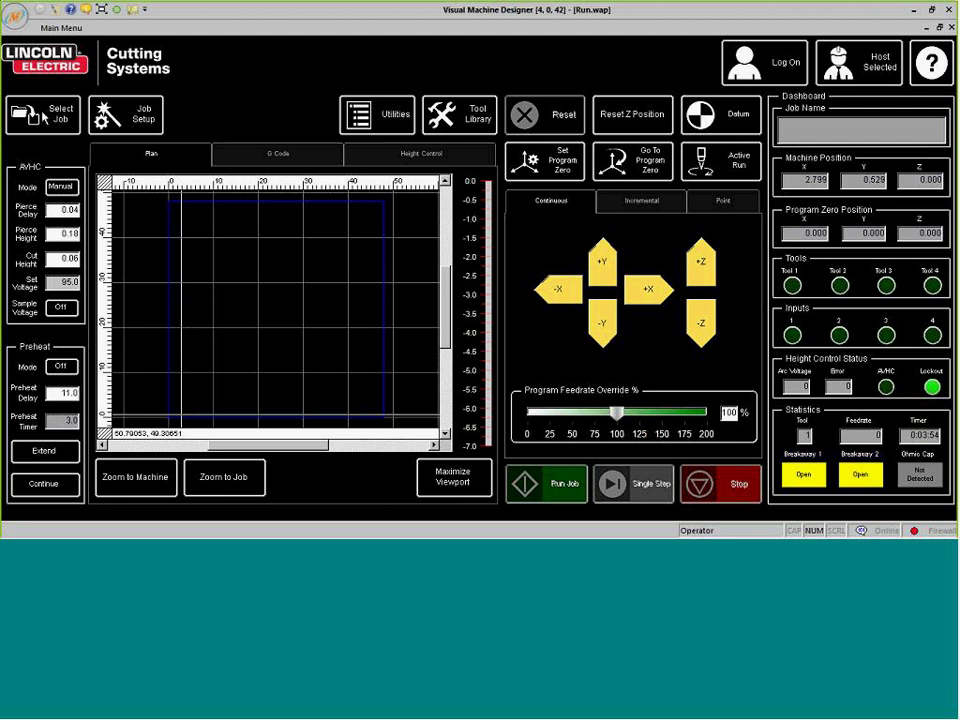
Load multitooltest.gm as the job, zoom the Plan view onto it, and open the Tool Library.
left_click(43, 117)
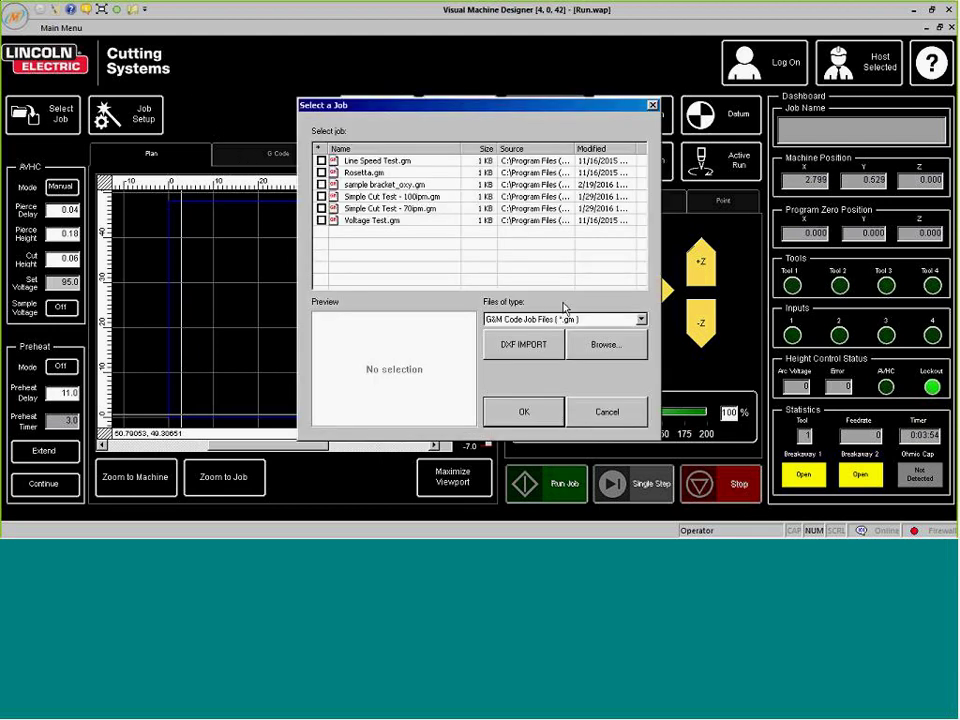
left_click(596, 346)
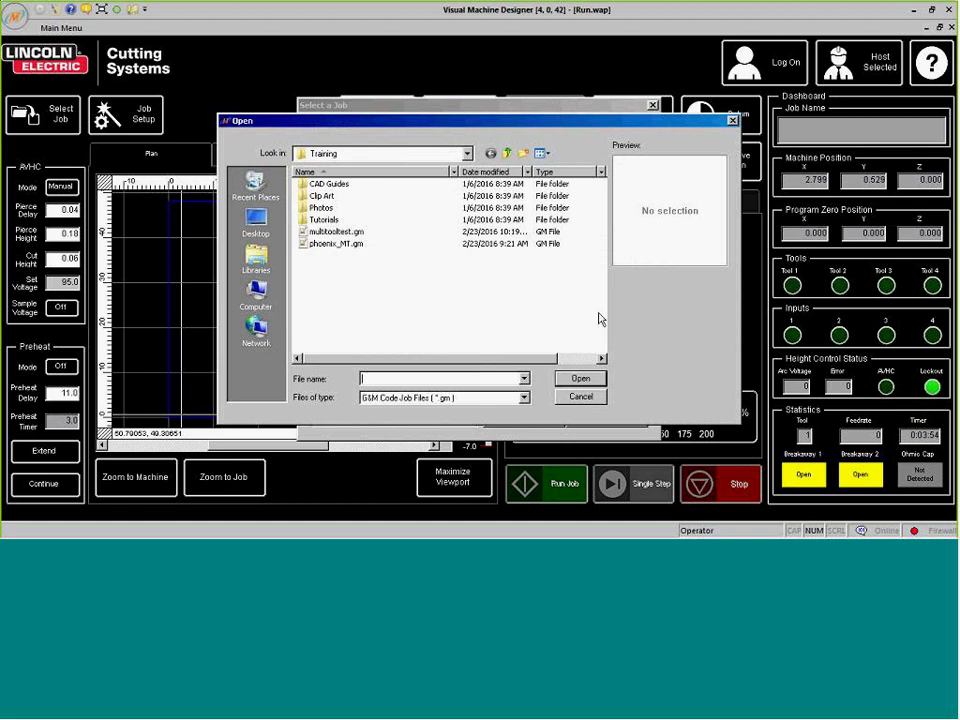
left_click(345, 232)
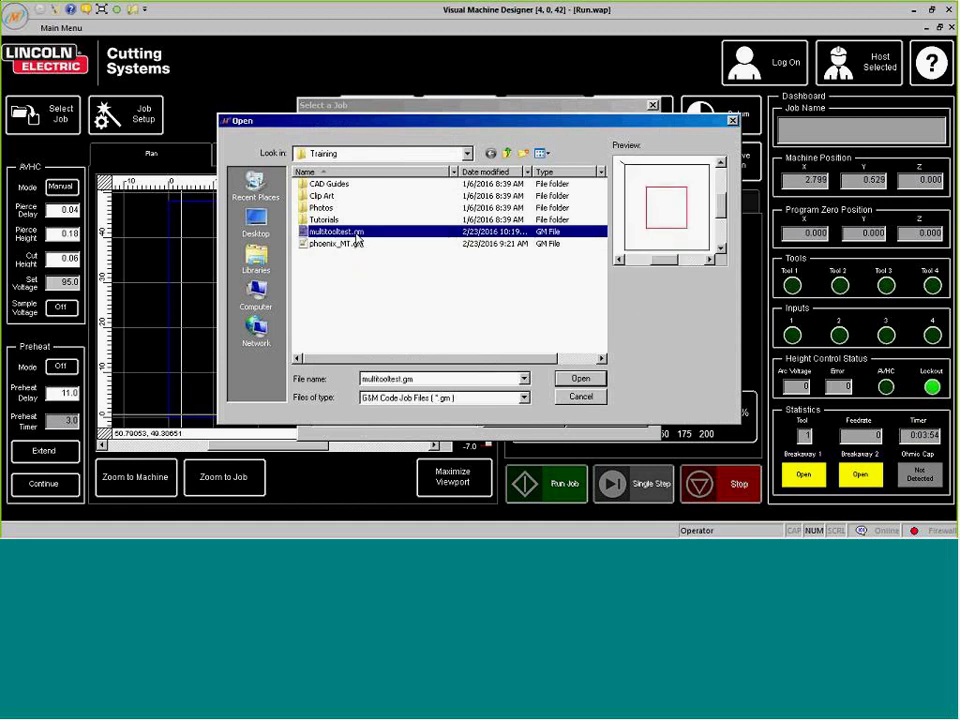
left_click(581, 379)
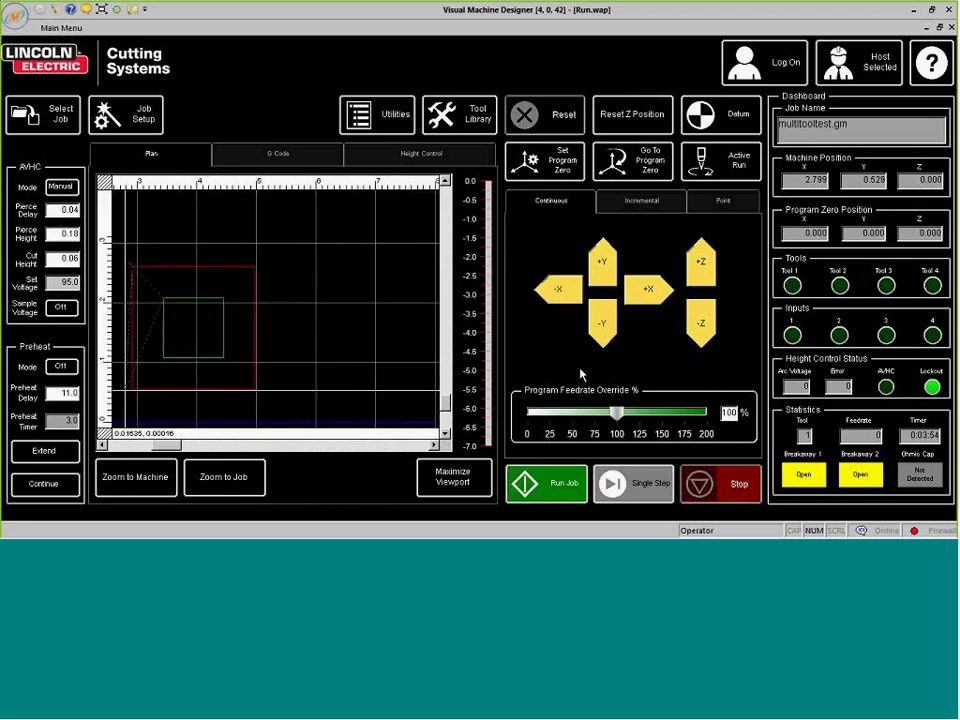
left_click_drag(116, 244, 240, 357)
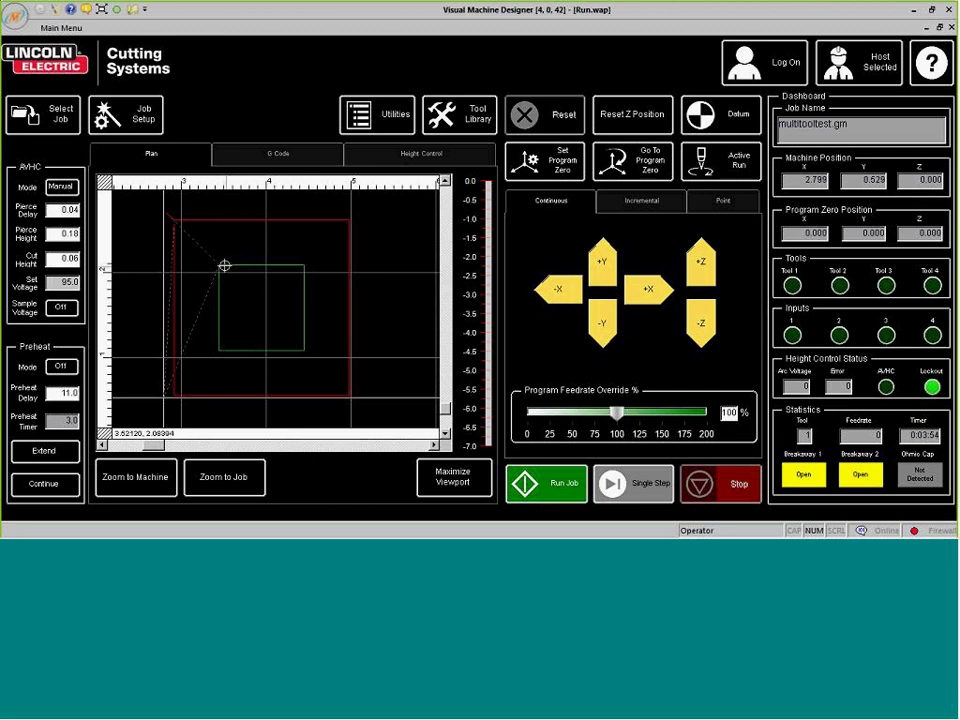
left_click(459, 127)
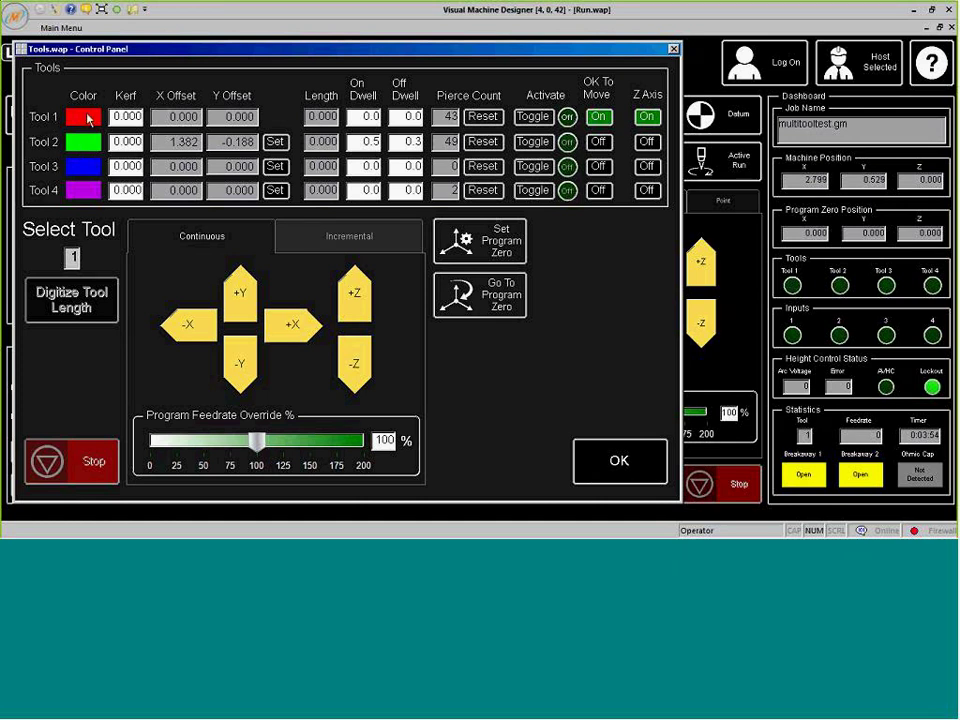
Close the Tools control panel with OK.
left_click(583, 454)
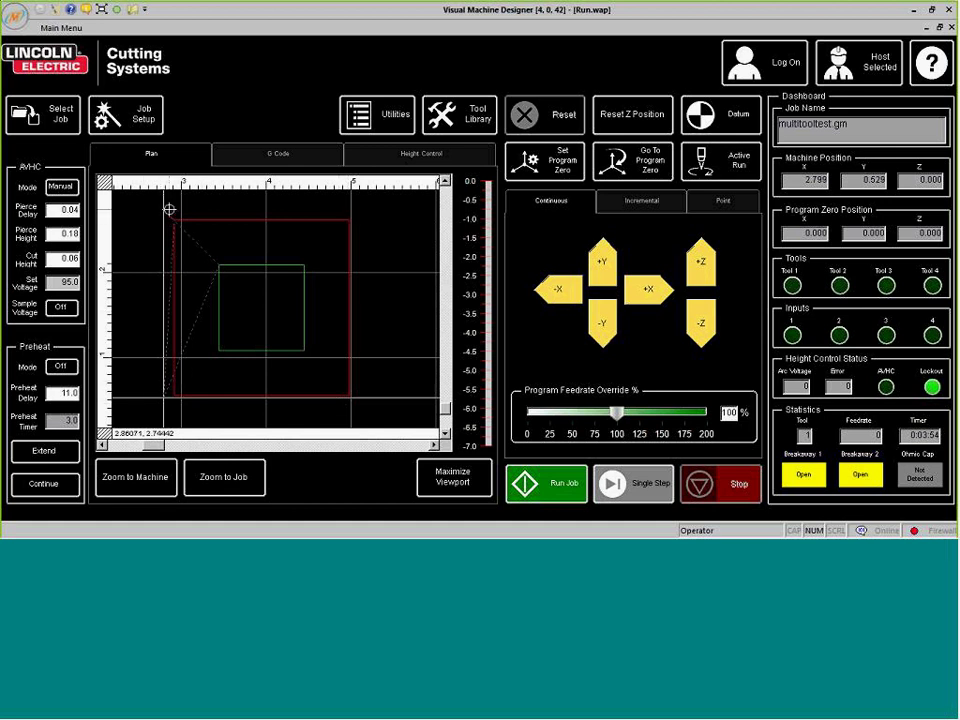
Switch the run mode to Dry Run and run the multitooltest.gm job.
left_click(718, 162)
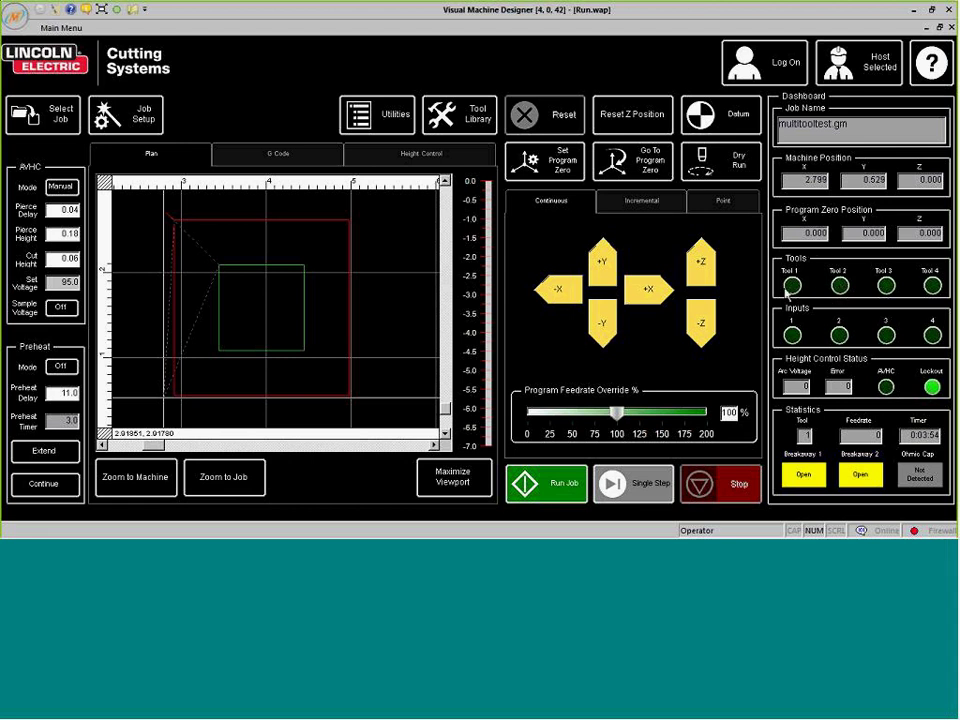
left_click(545, 483)
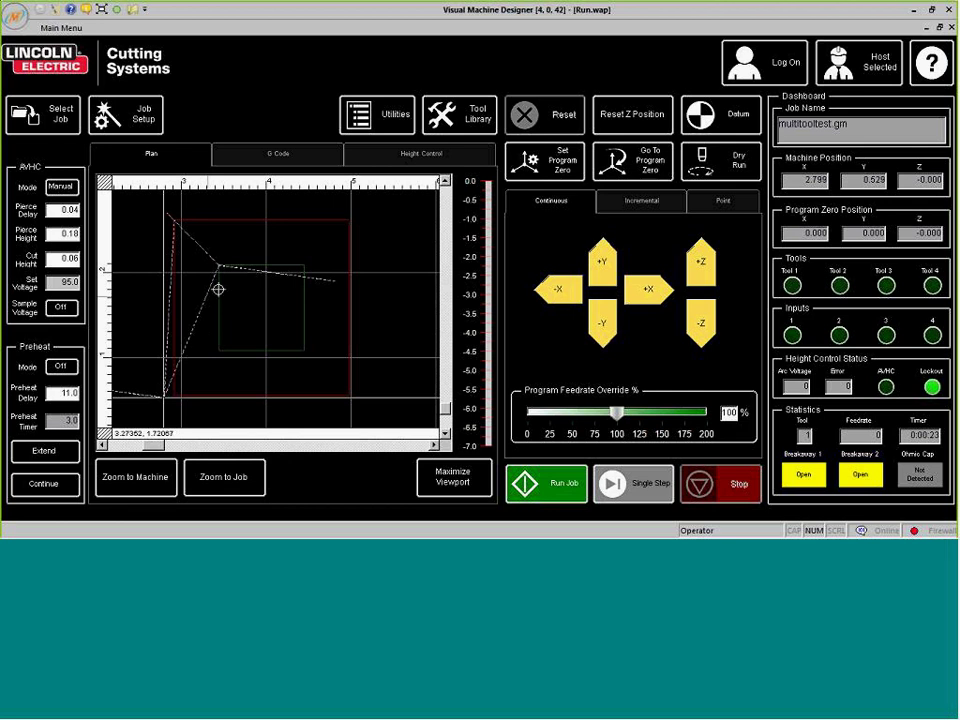
Zoom the plan view out and reopen the tool table showing Tool 2's 1.382 / -0.188 offsets.
right_click(372, 265)
left_click(399, 296)
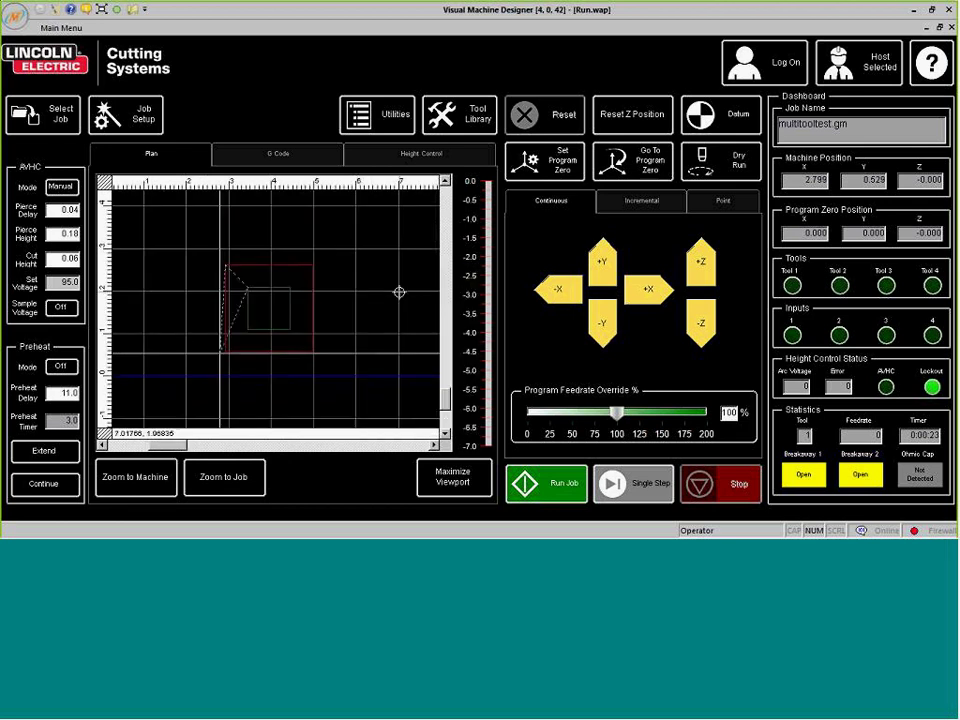
scroll(211, 347, "up", 3)
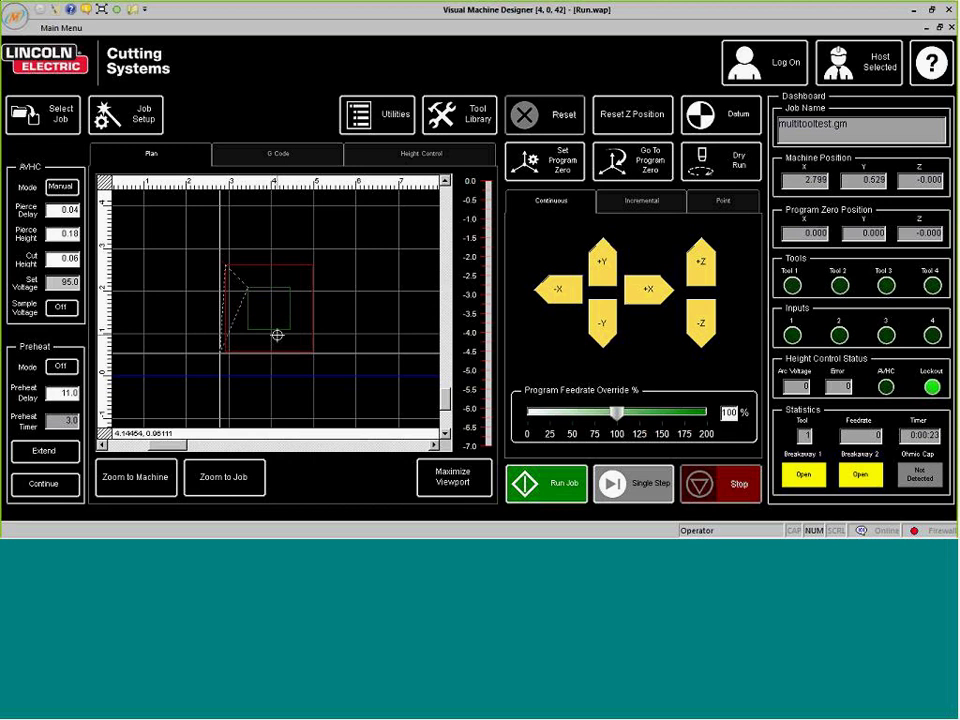
left_click(457, 128)
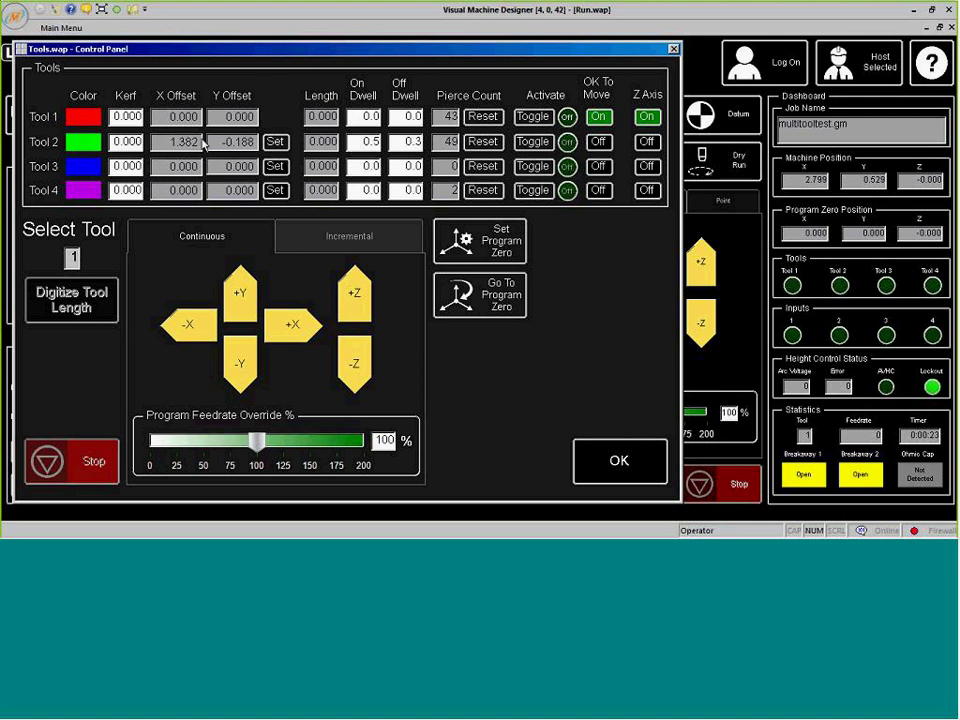
Close the tools control panel to return to the dry-run cutting screen.
left_click(625, 458)
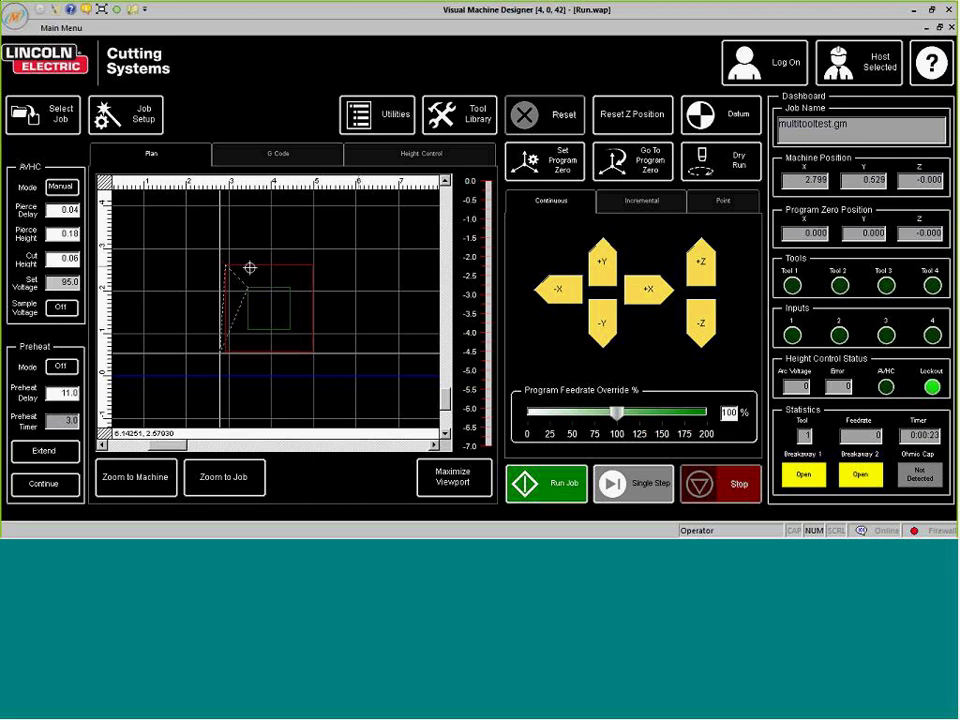
Return to Torchmate, close the cut output preview, and start a new drawing without saving the squares.
left_click(269, 529)
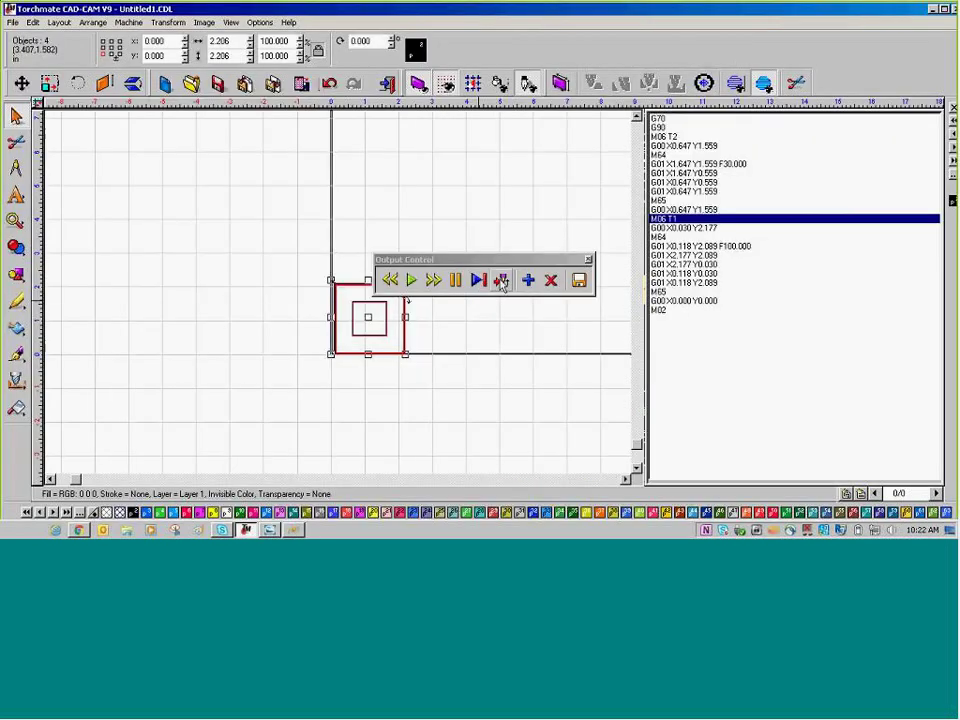
left_click(588, 260)
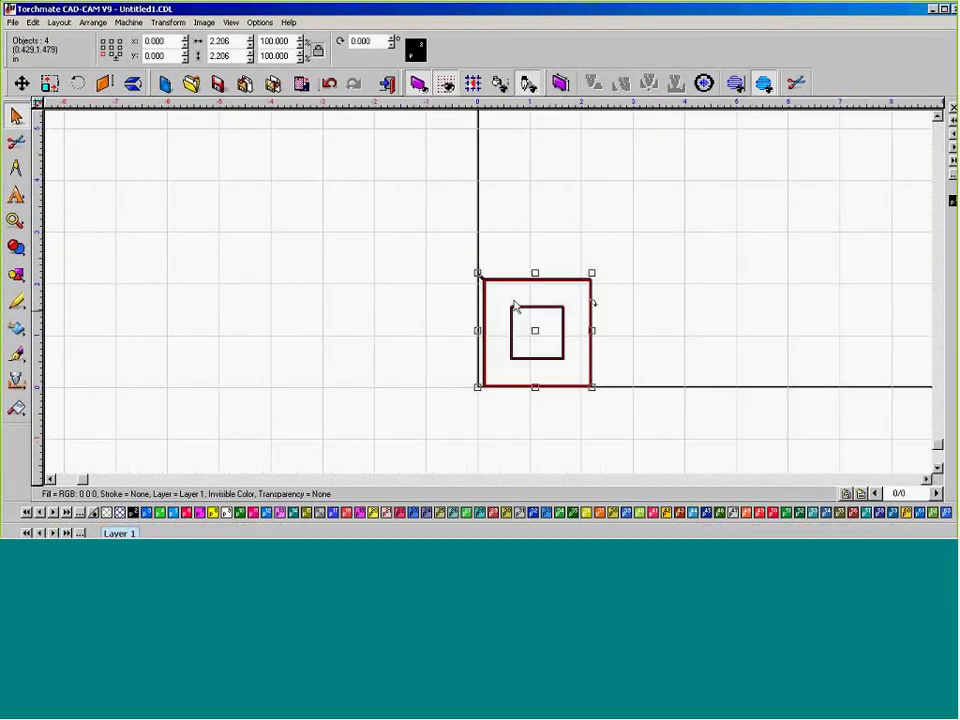
left_click(12, 22)
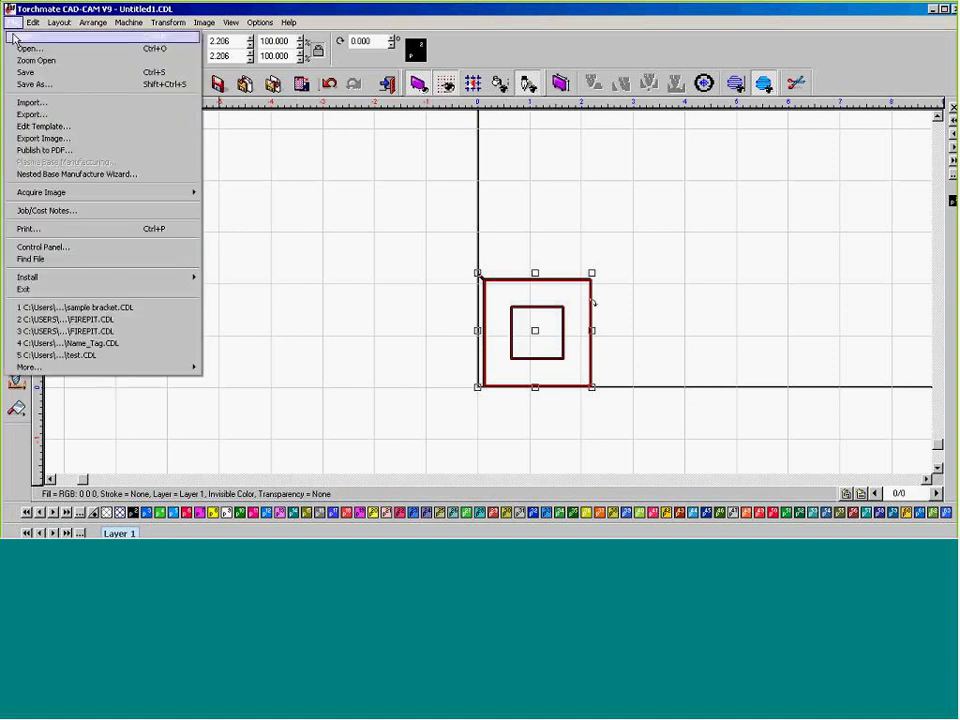
left_click(13, 37)
left_click(491, 309)
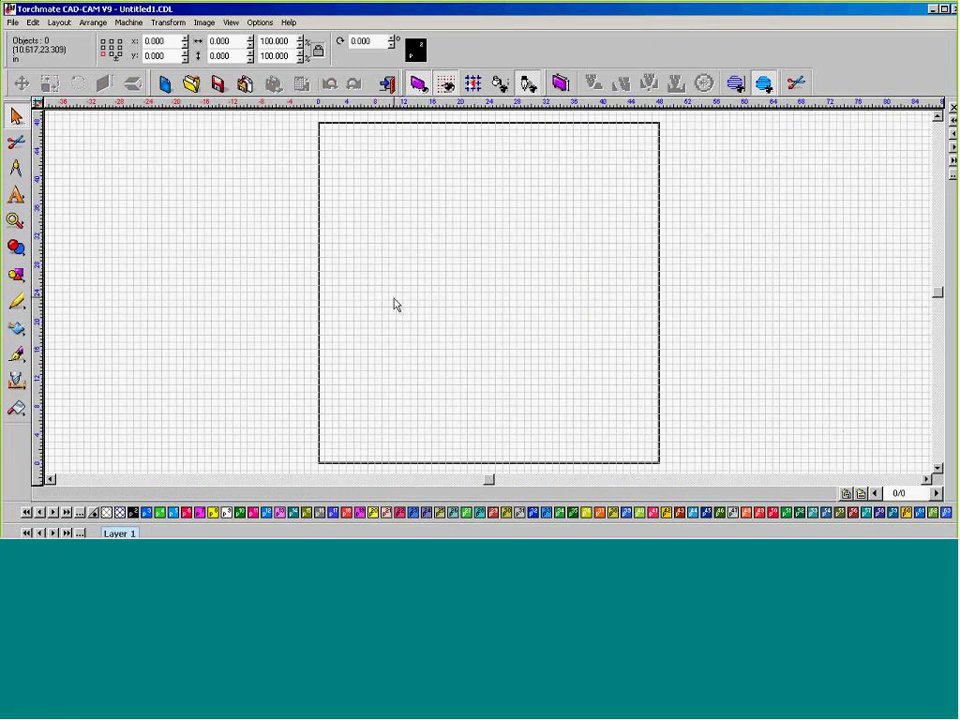
Import Phoenix.DXF from the Clip Art and place it near the page's lower-left corner.
left_click(13, 24)
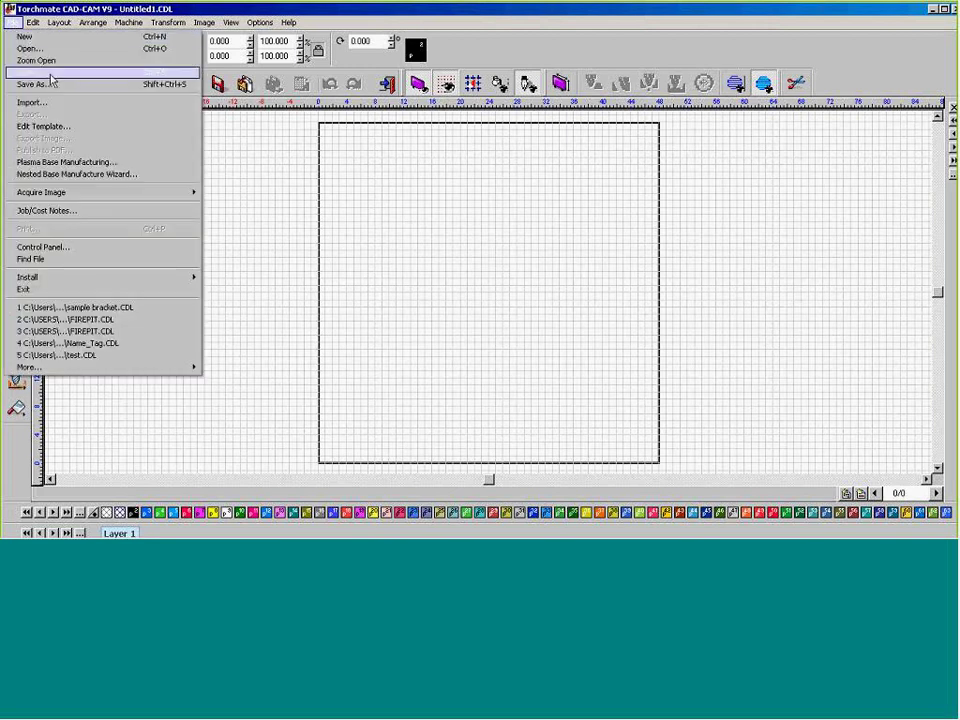
left_click(63, 104)
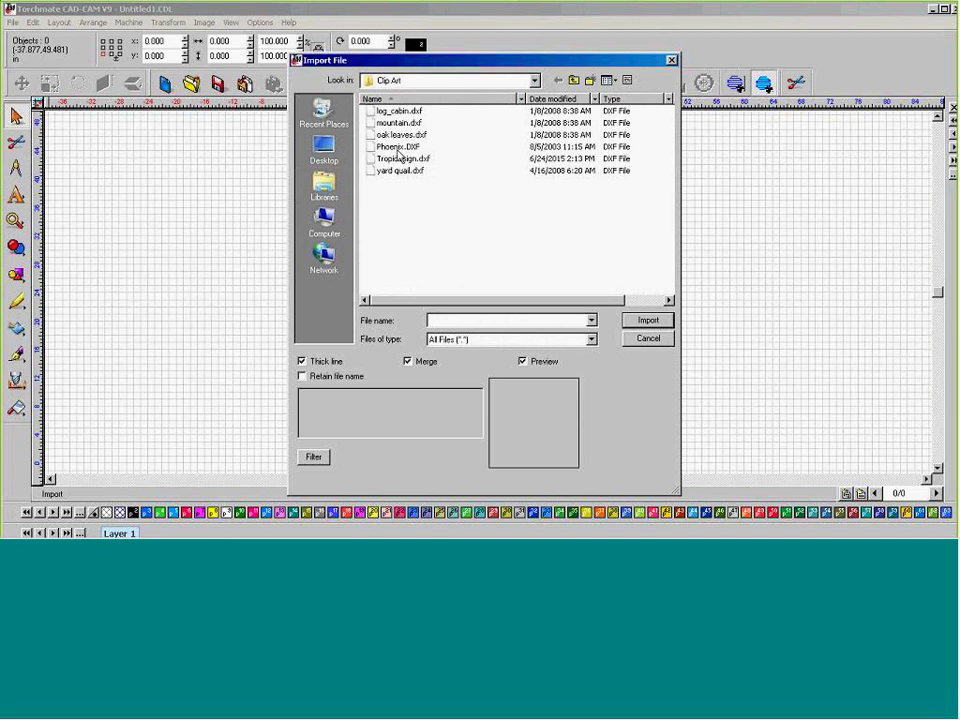
left_click(400, 147)
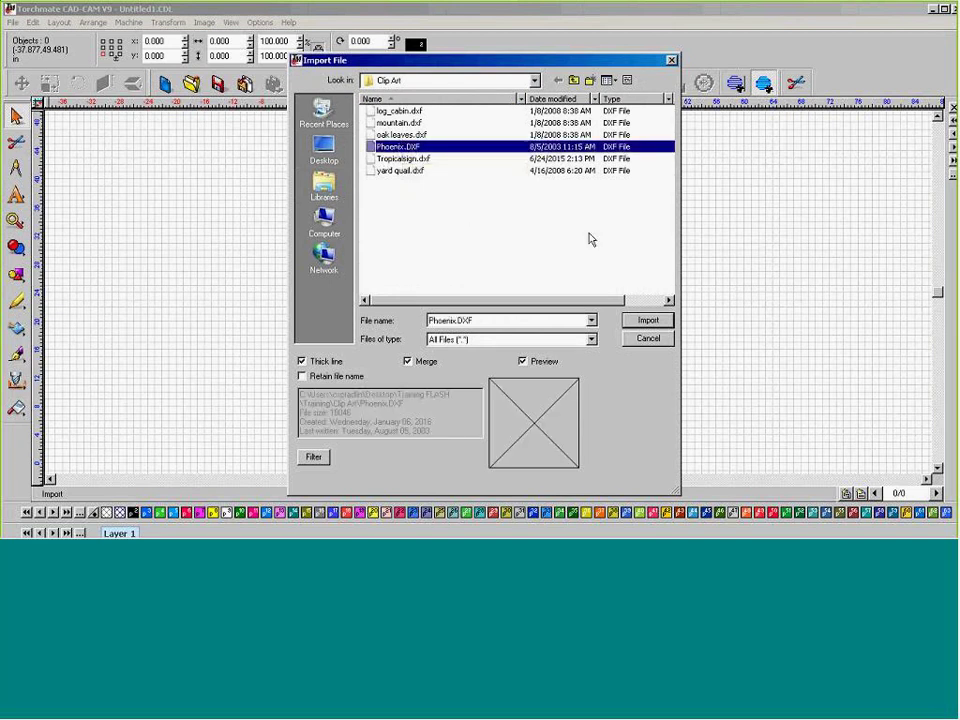
left_click(658, 321)
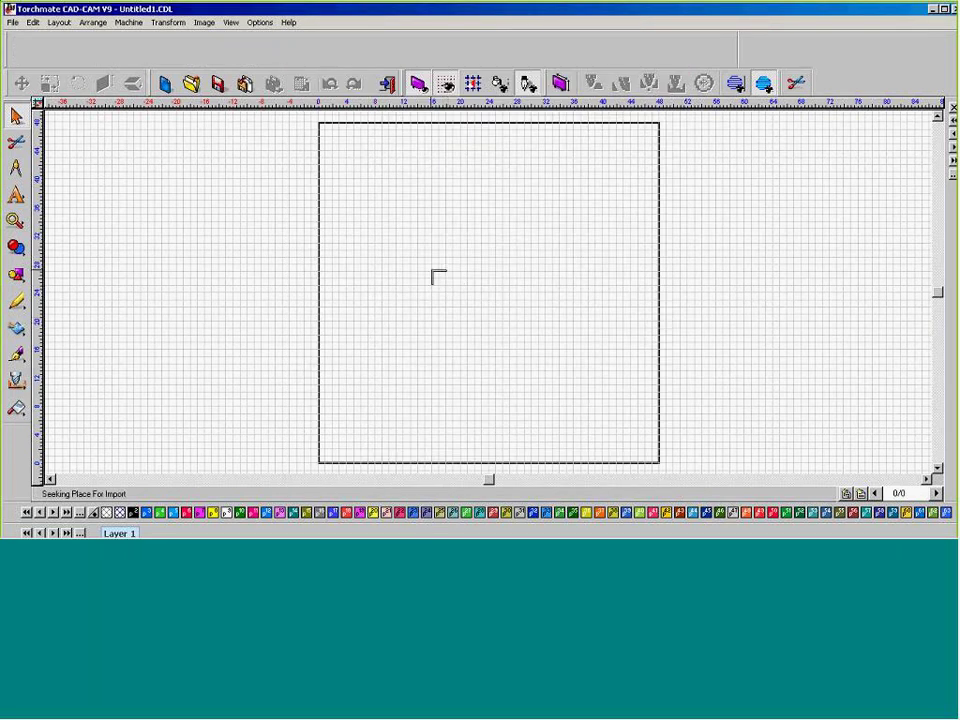
left_click(343, 406)
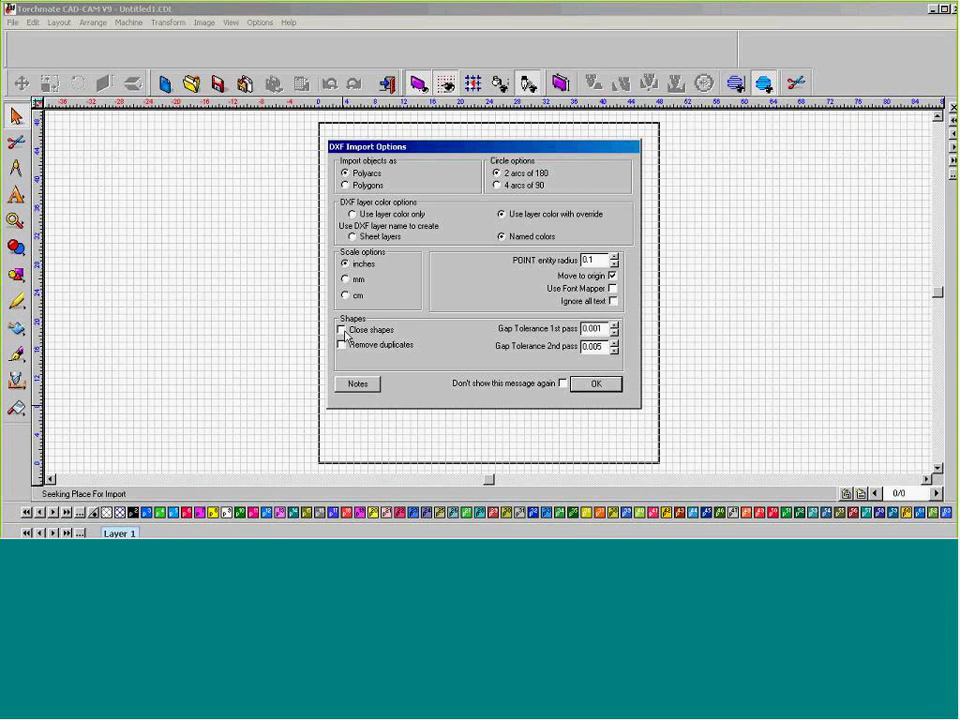
left_click(595, 386)
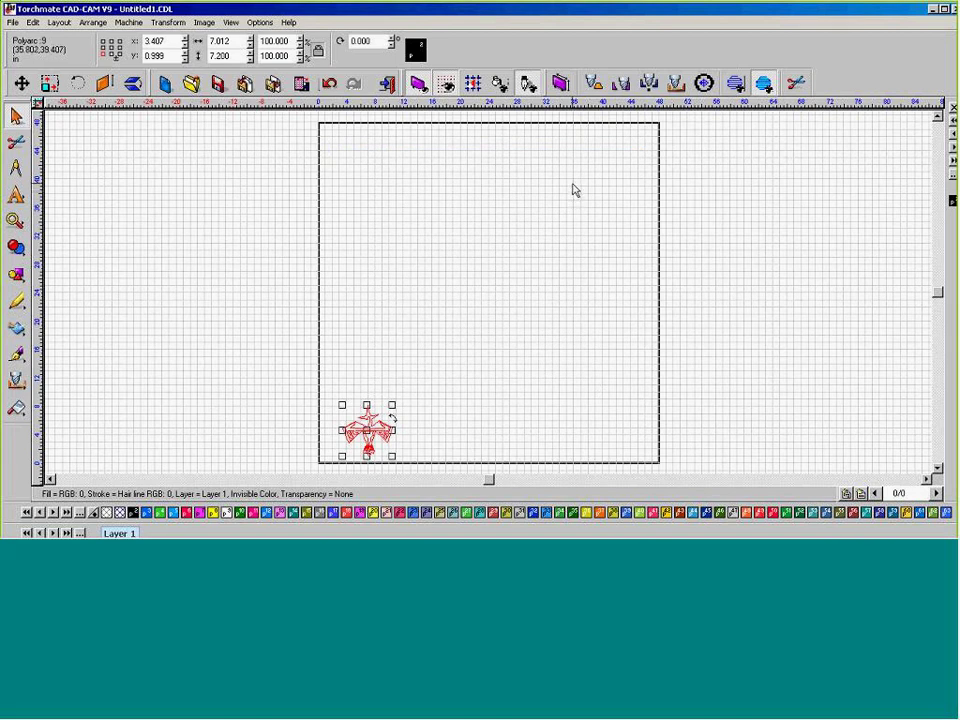
key("shift+F2")
scroll(491, 296, "up", 1)
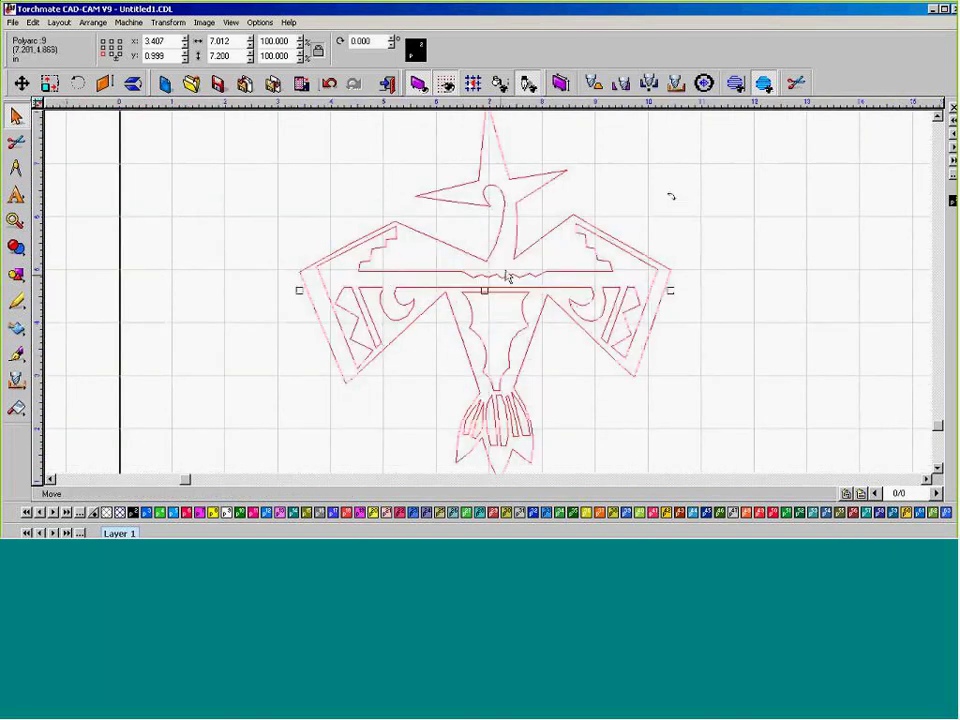
scroll(484, 306, "down", 1)
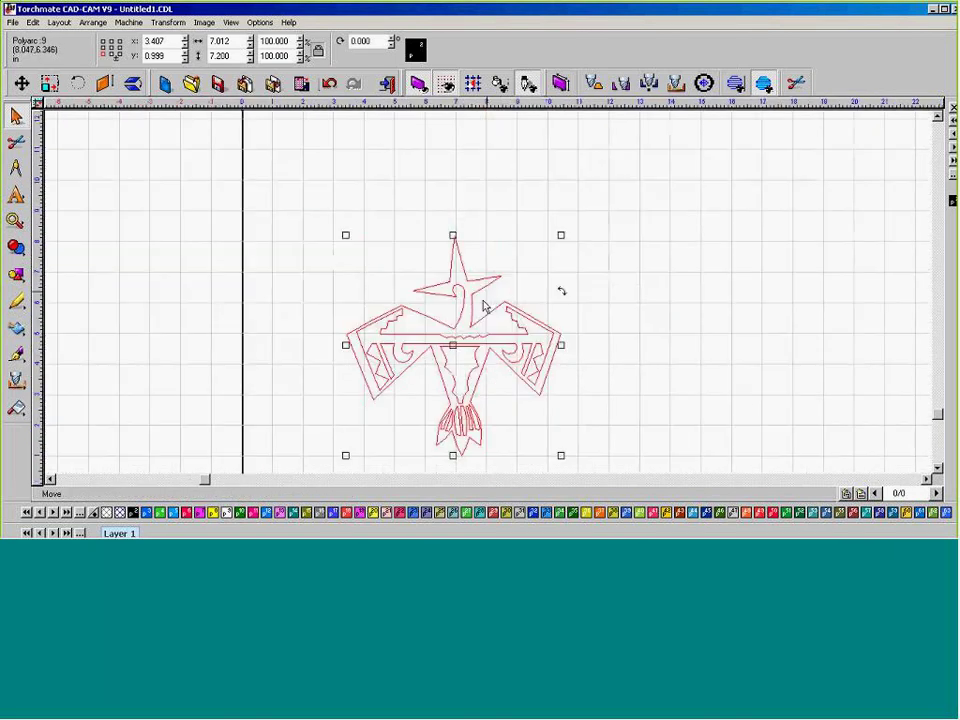
scroll(461, 381, "up", 1)
scroll(491, 298, "down", 1)
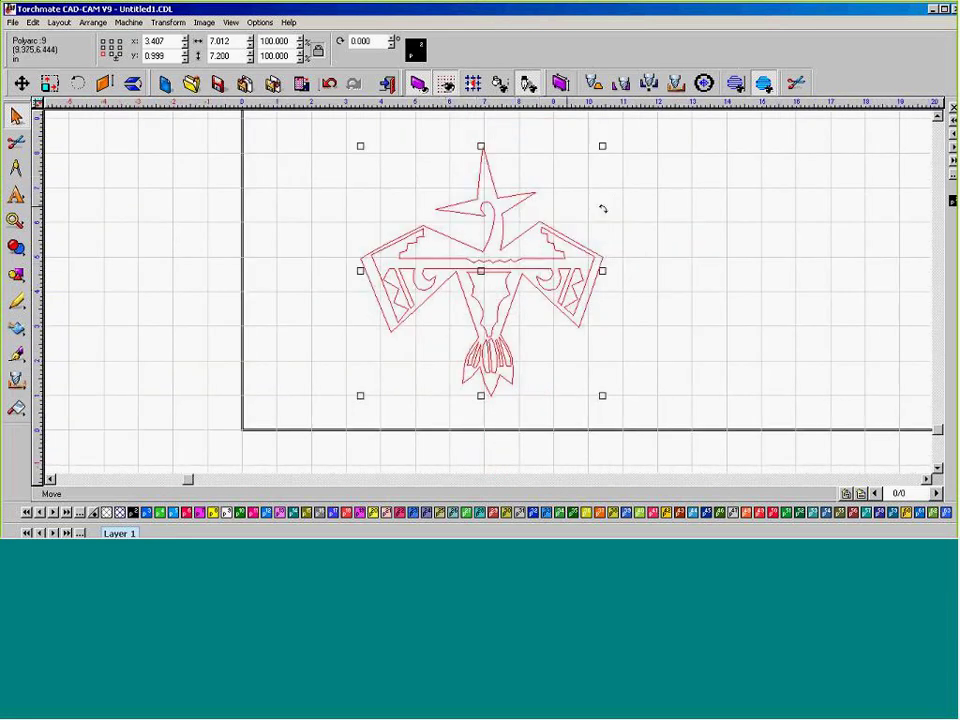
left_click(705, 218)
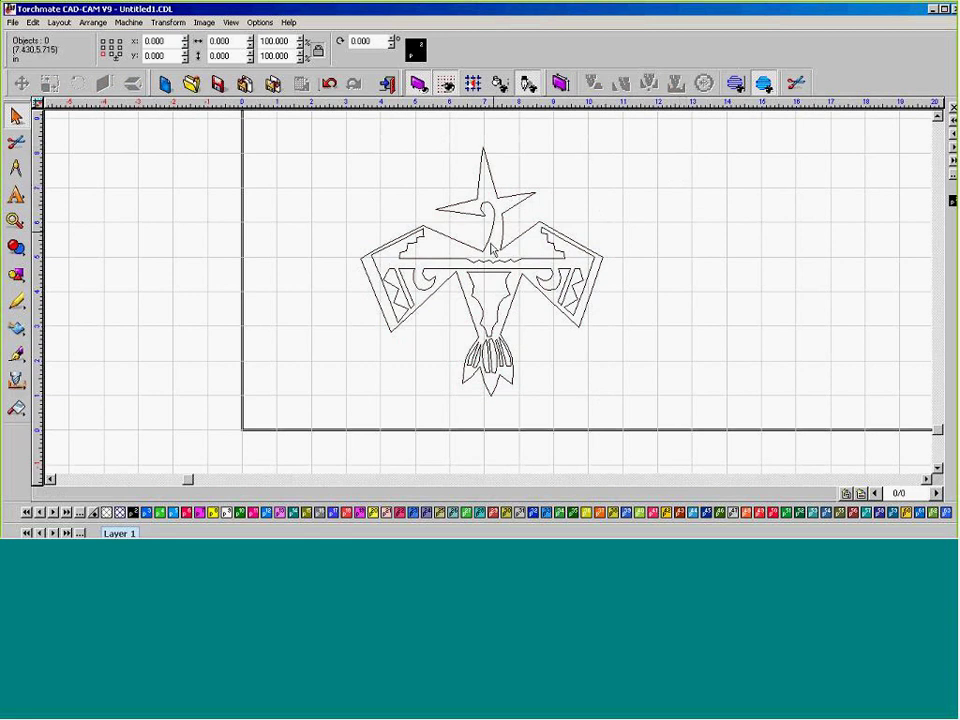
left_click(488, 278)
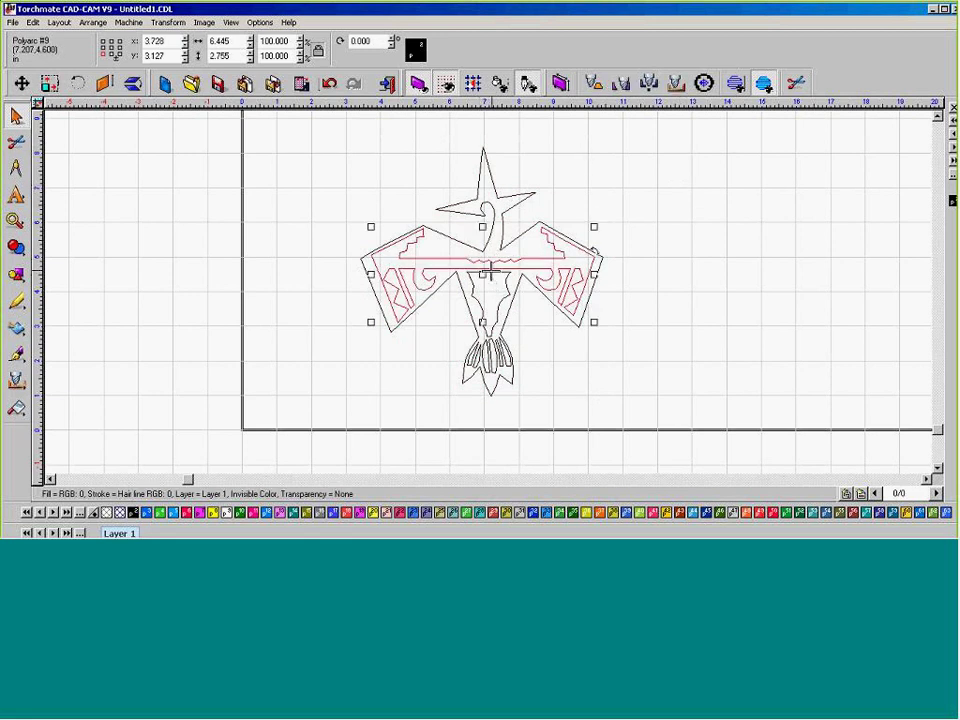
left_click(489, 275)
left_click(489, 345)
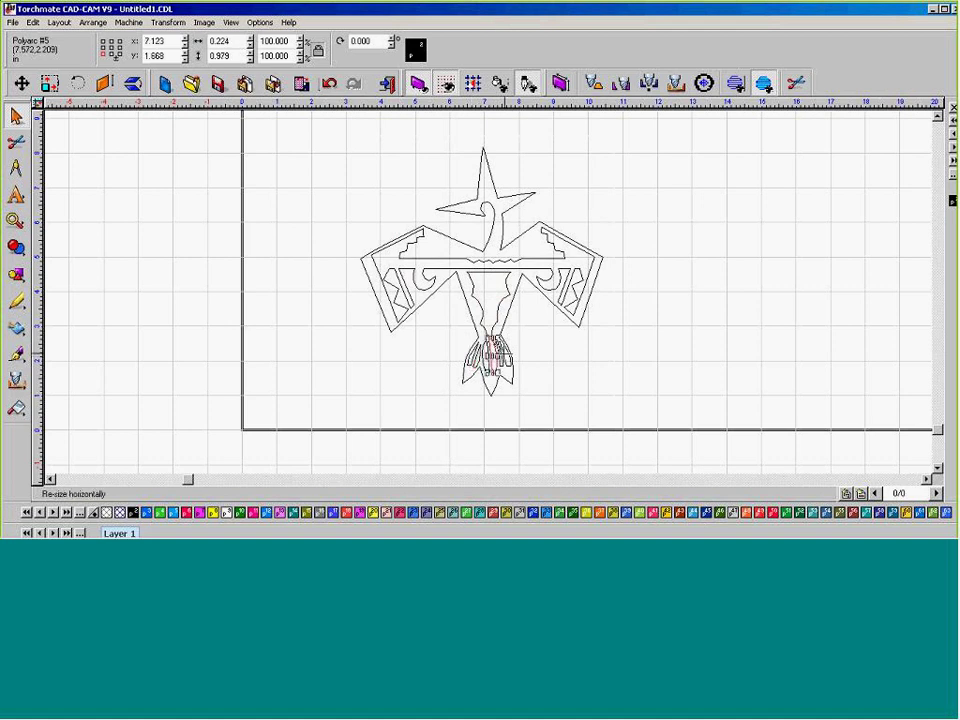
left_click(437, 298)
left_click(602, 258)
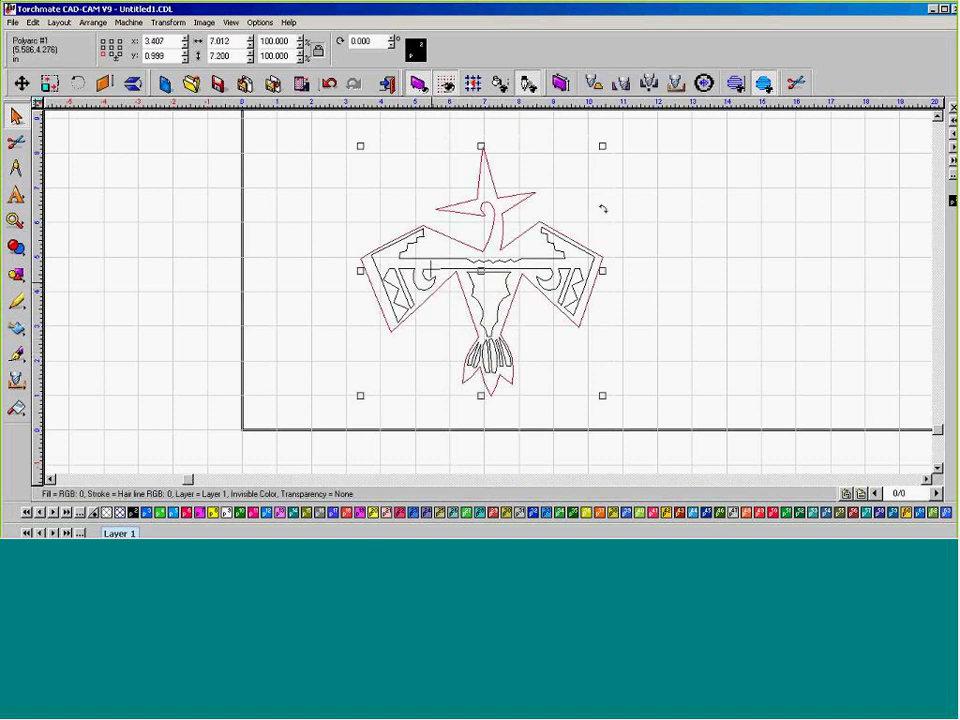
left_click(598, 258)
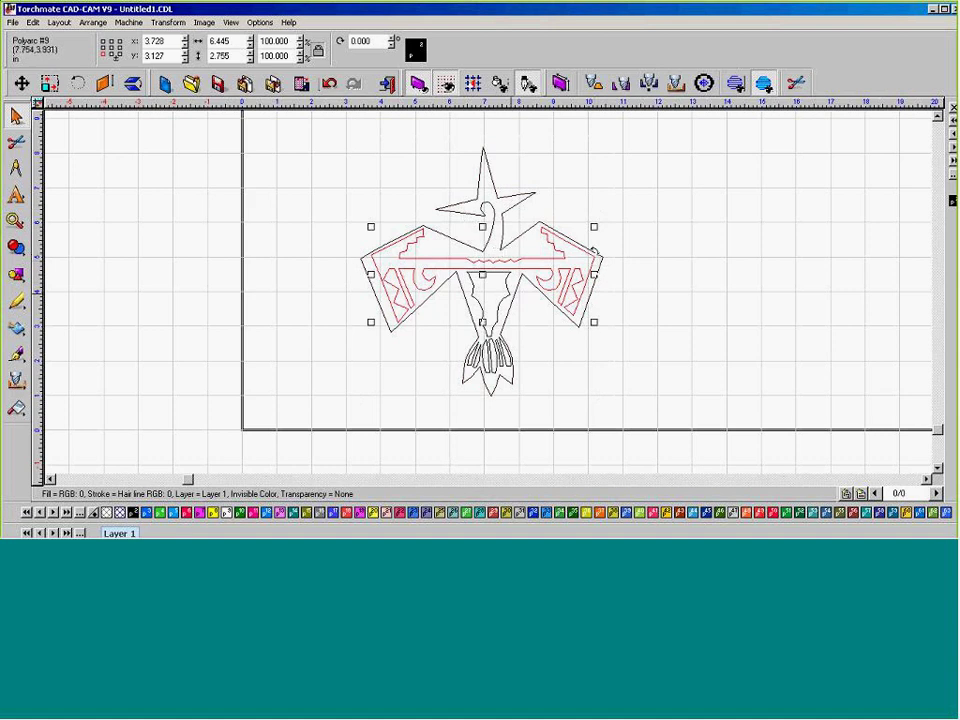
left_click(500, 300)
left_click(503, 350)
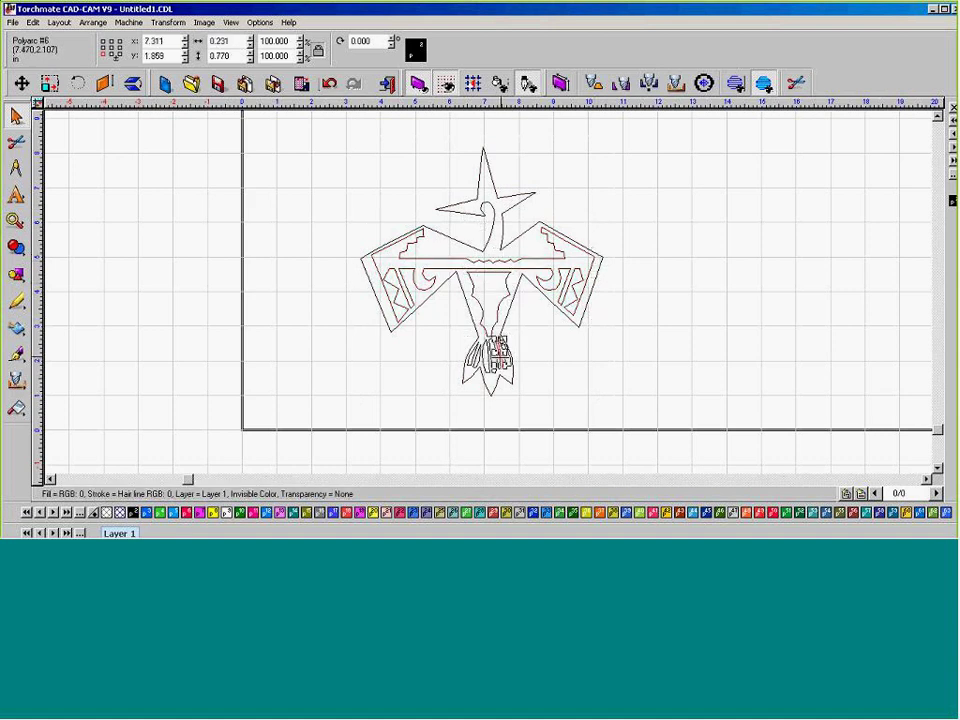
left_click(466, 350)
scroll(482, 356, "up", 3)
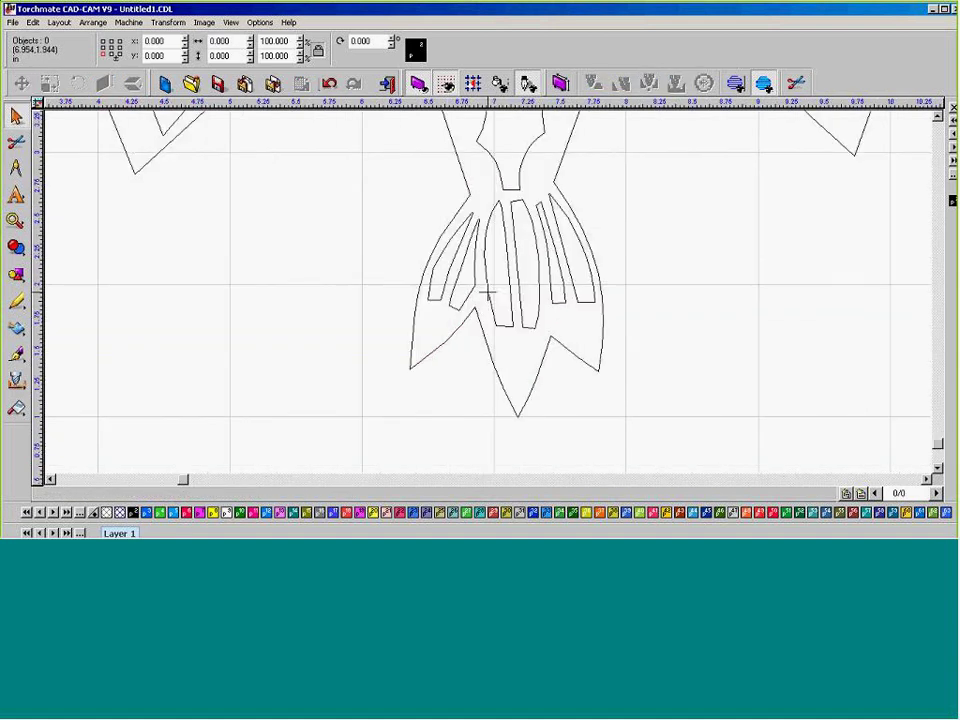
scroll(487, 292, "down", 3)
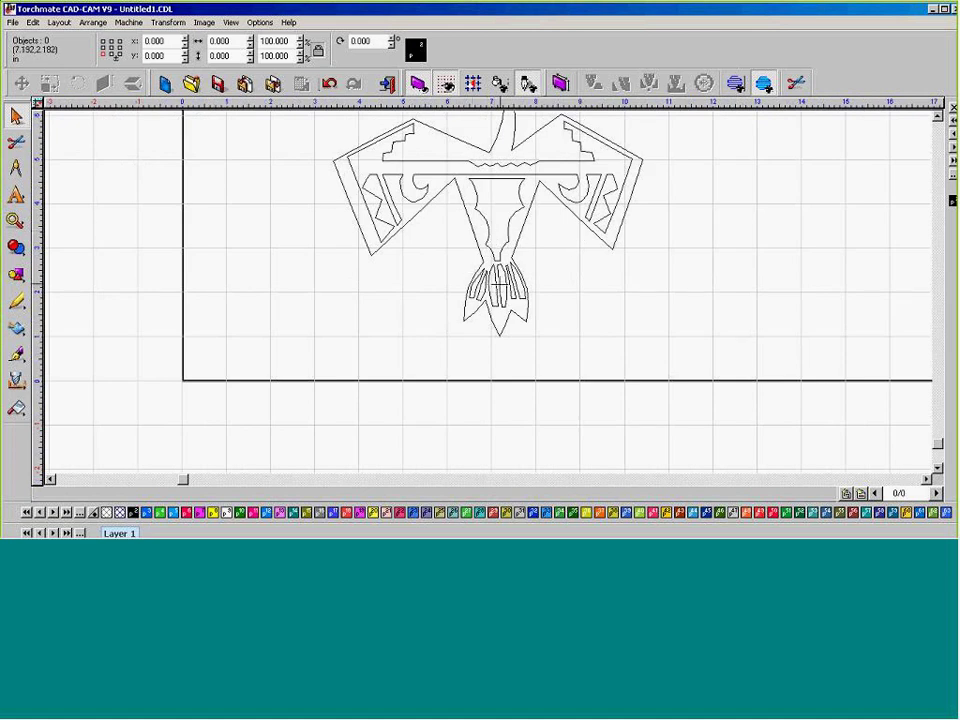
scroll(487, 292, "up", 4)
scroll(487, 292, "down", 2)
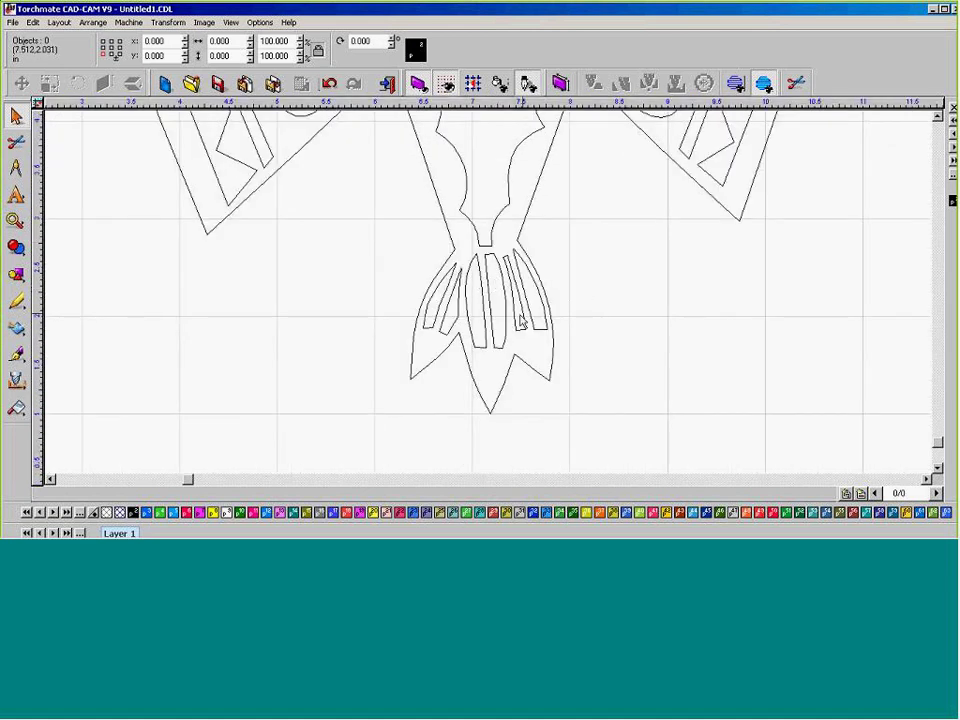
scroll(488, 295, "down", 2)
scroll(490, 298, "up", 5)
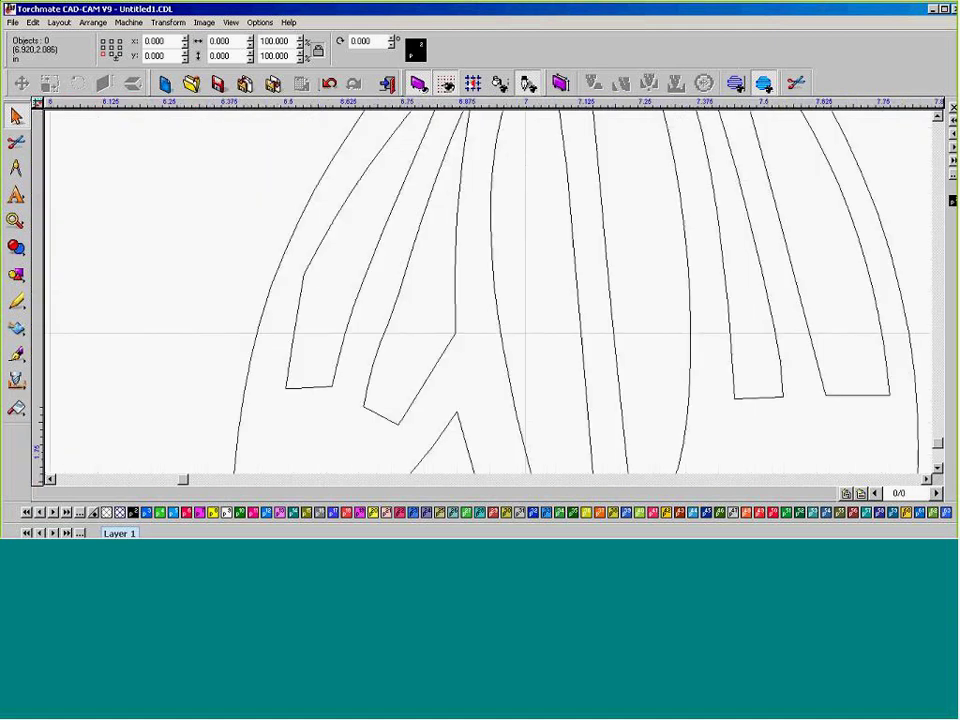
scroll(490, 298, "down", 2)
Merge the first three alternating tail feather cutouts into one path with Make Path.
left_click(427, 262)
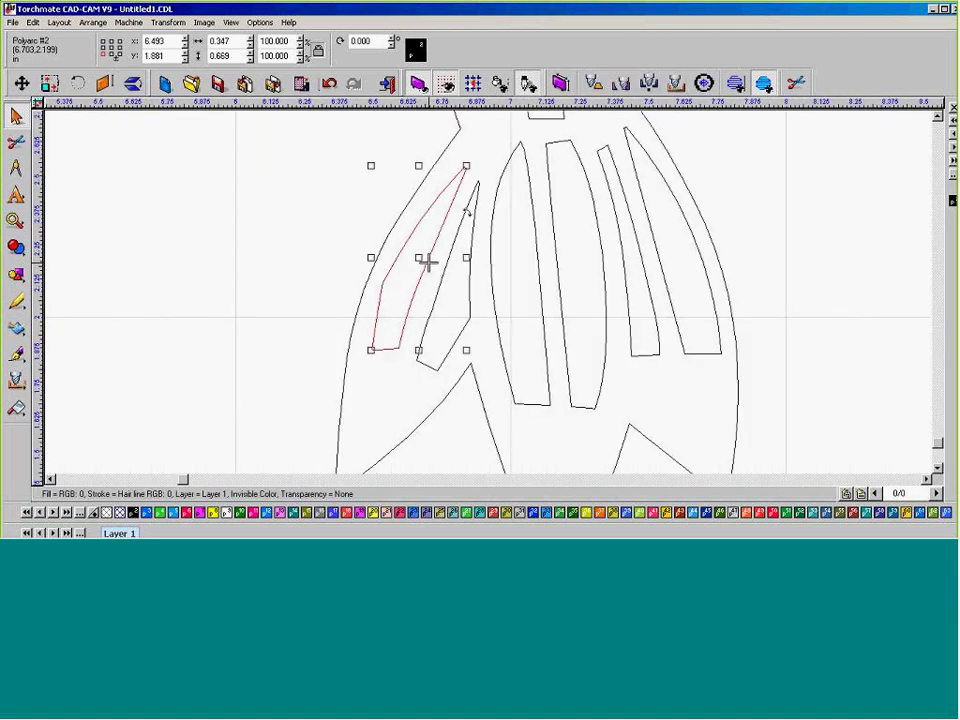
left_click(550, 207, "shift")
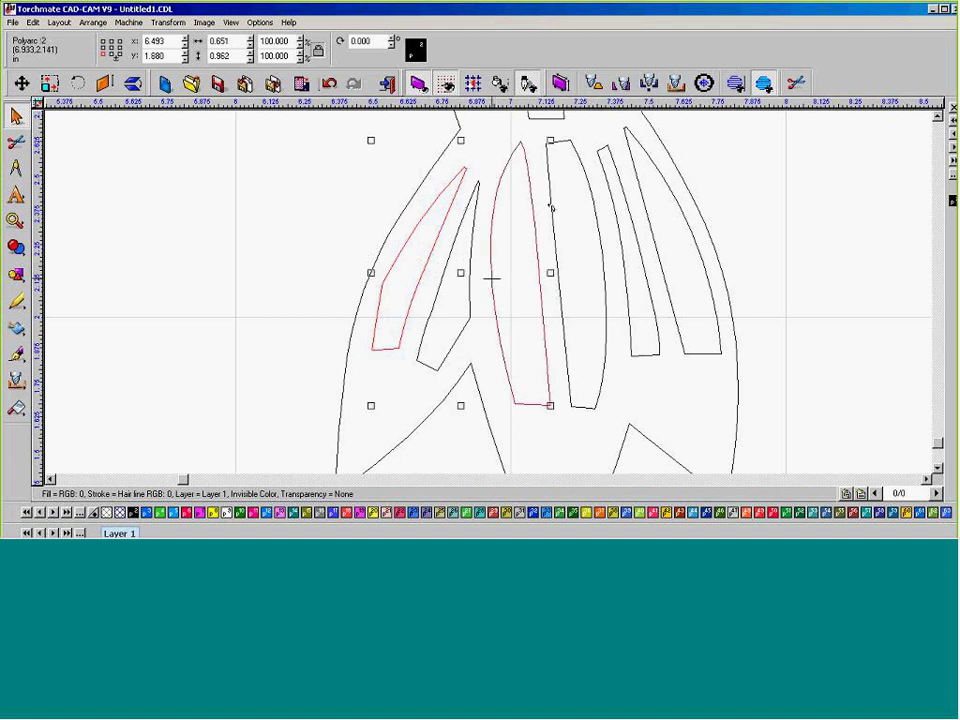
left_click(621, 274, "shift")
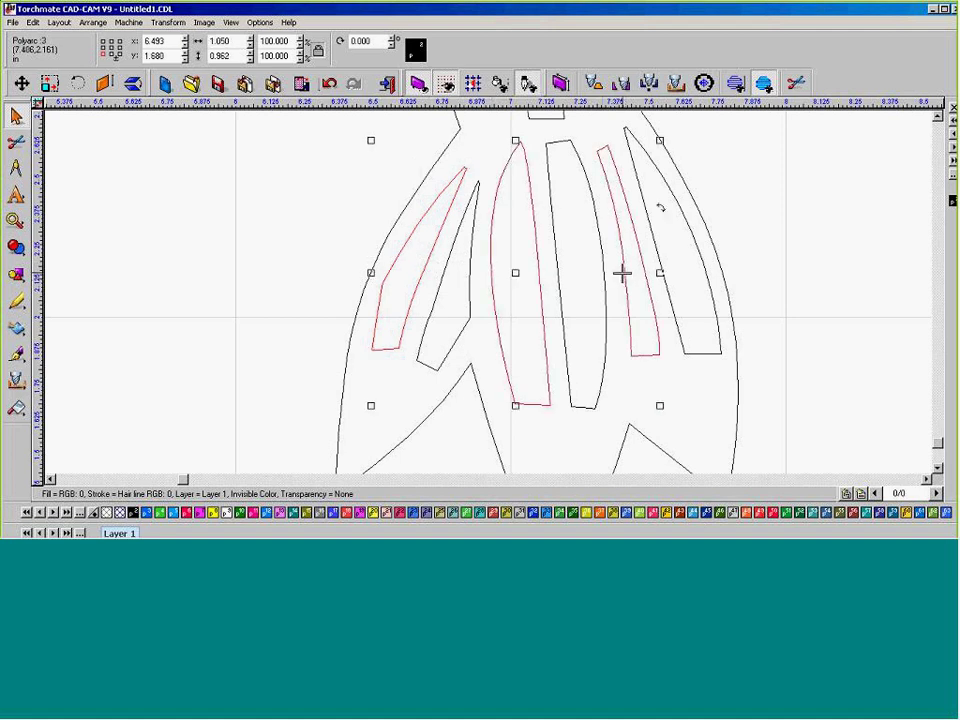
left_click(94, 23)
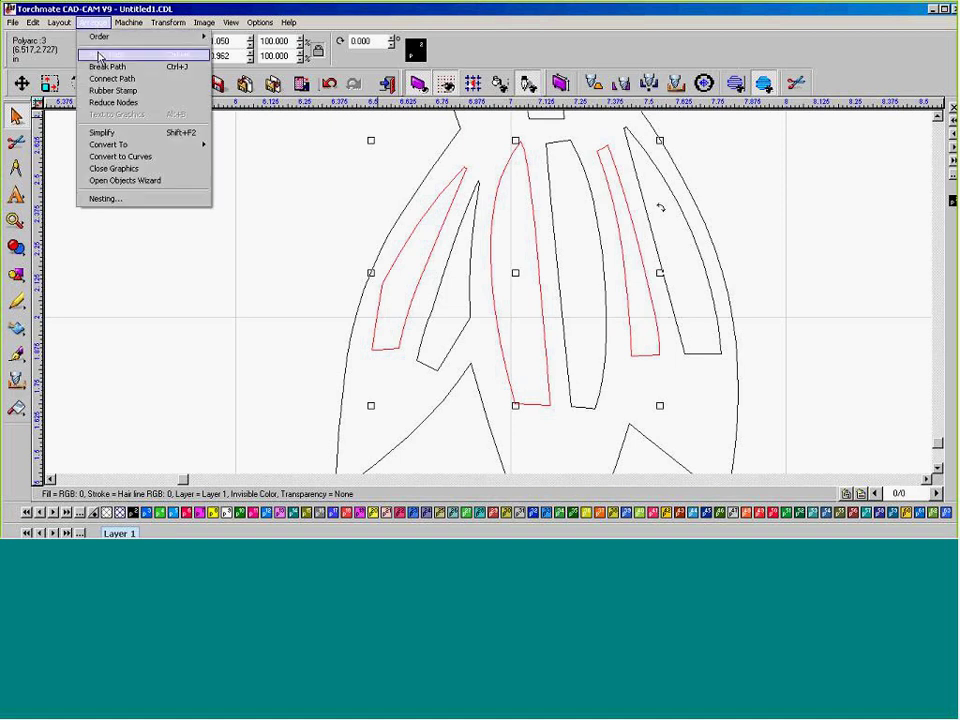
left_click(100, 55)
left_click(373, 265)
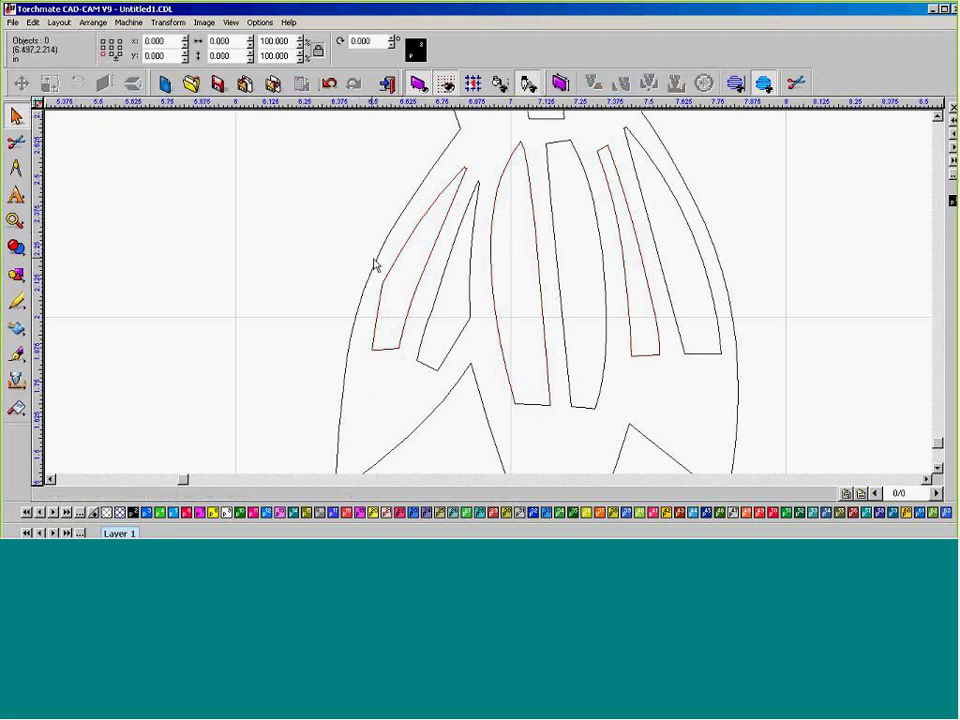
left_click(391, 265)
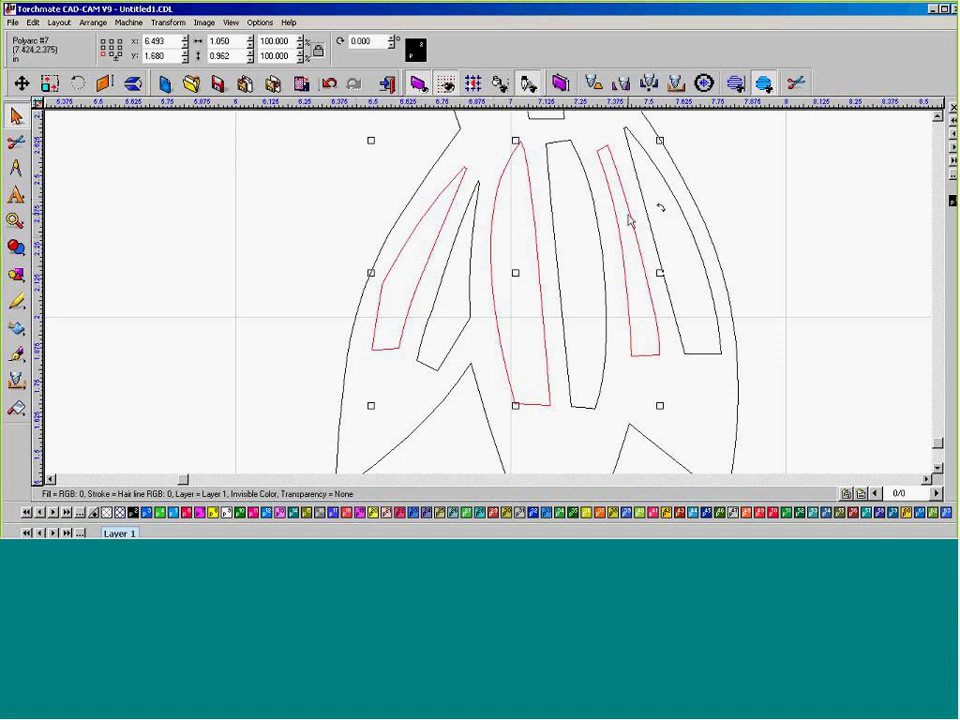
left_click(642, 240)
left_click(656, 206)
left_click(750, 243)
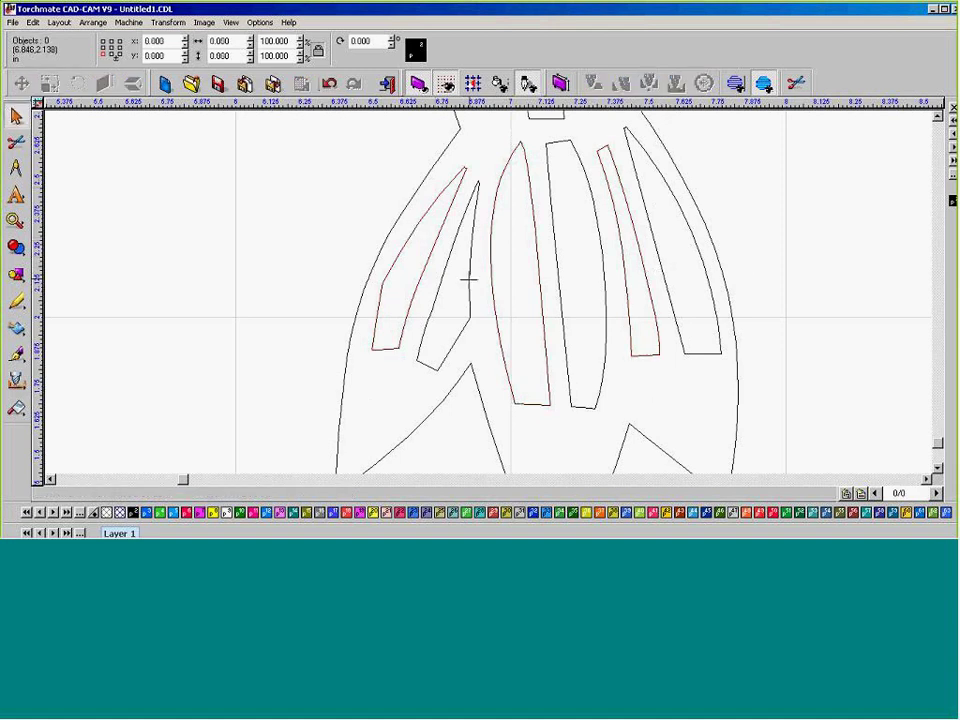
Merge the remaining three feathers into a second path, then select the first combined path.
left_click(468, 280)
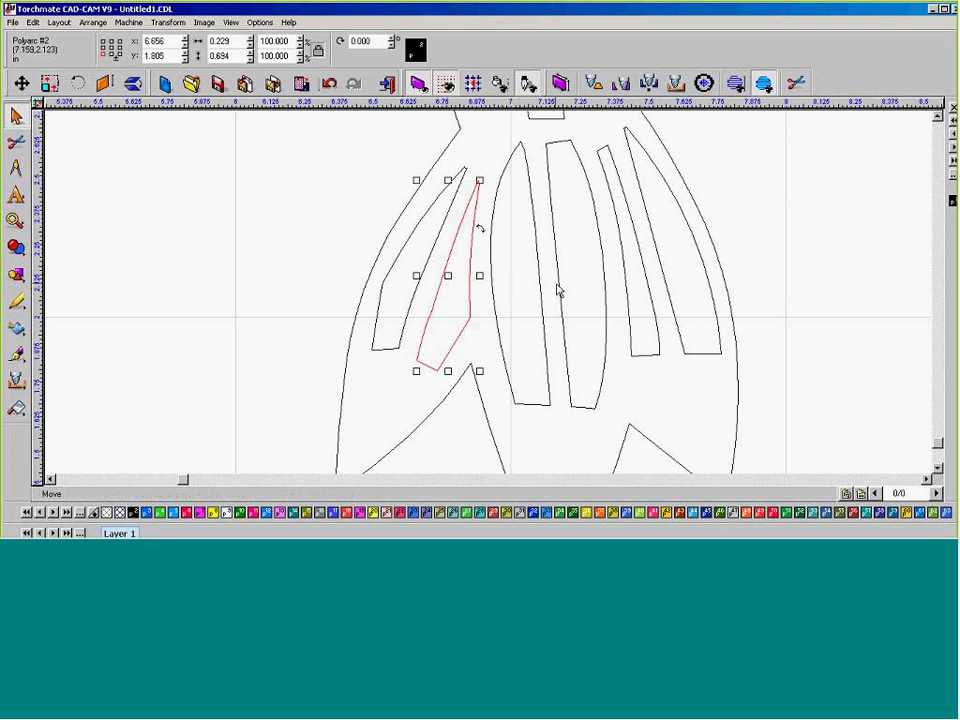
left_click(557, 284, "shift")
left_click(660, 272, "shift")
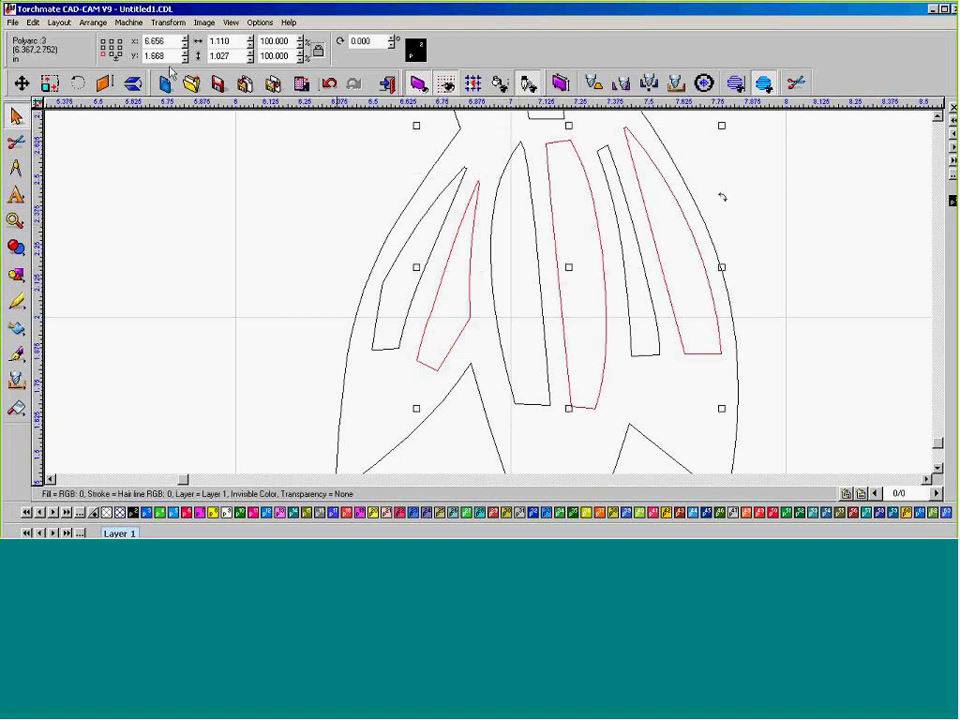
left_click(93, 22)
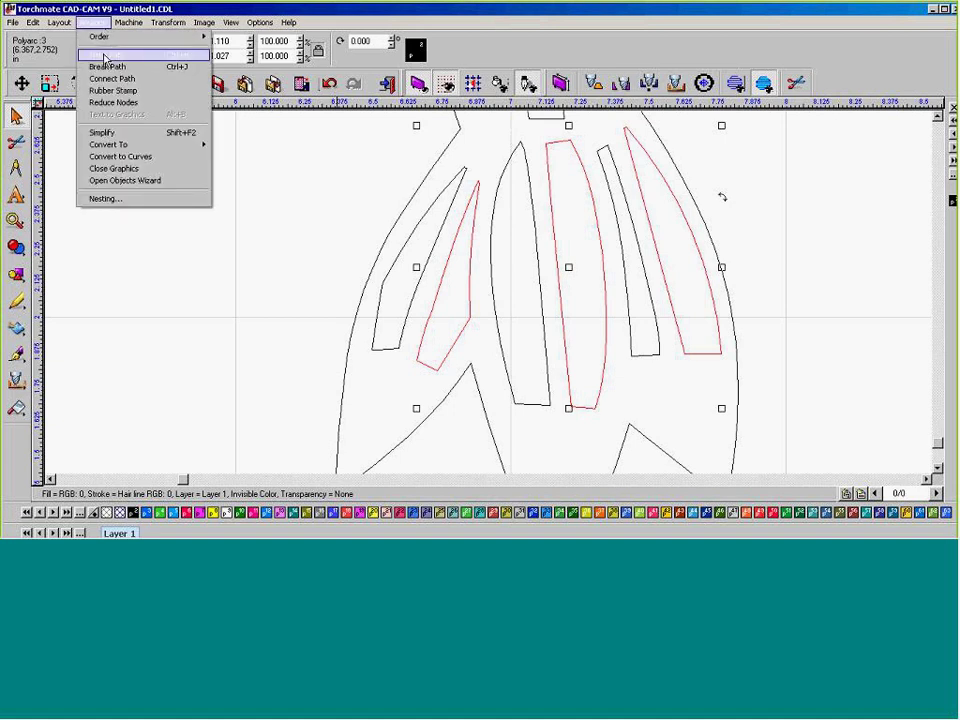
left_click(104, 57)
left_click(162, 150)
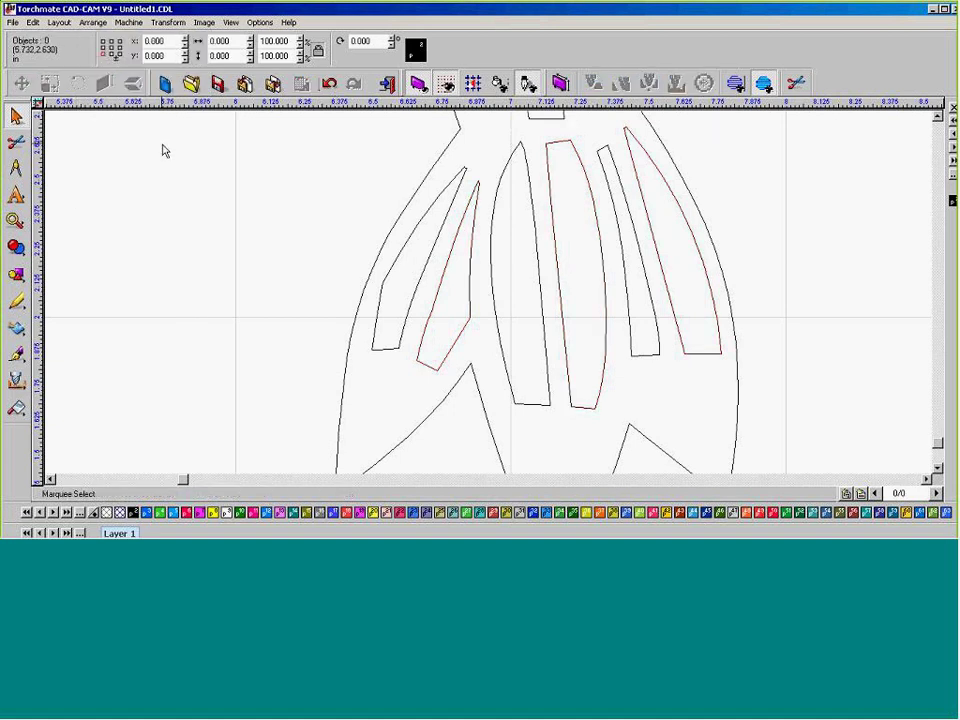
left_click(414, 224)
scroll(498, 299, "down", 5)
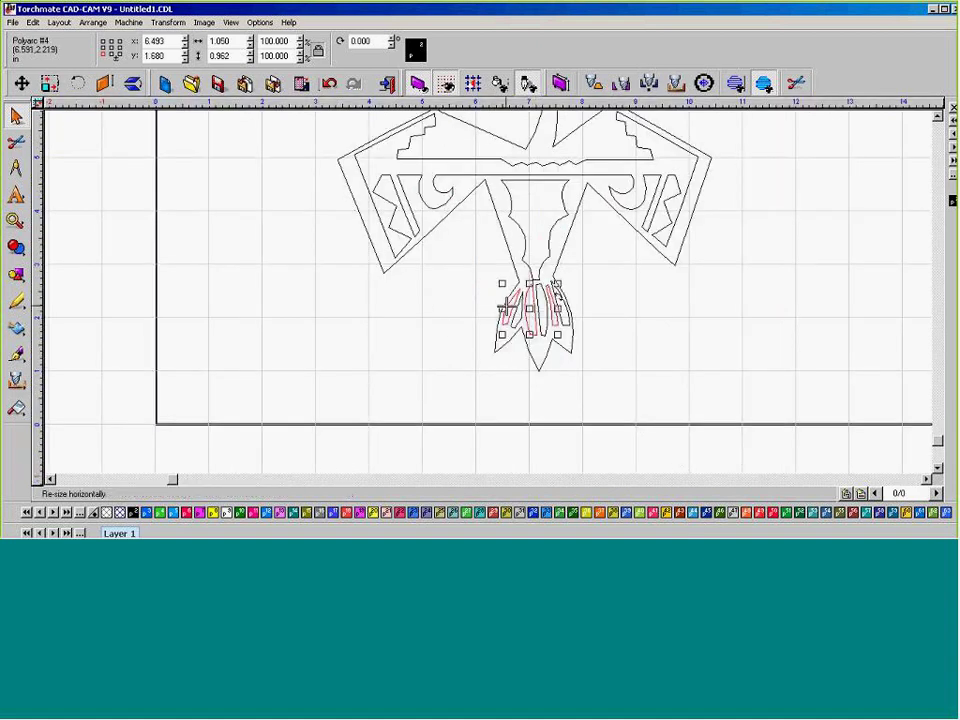
left_click(569, 294)
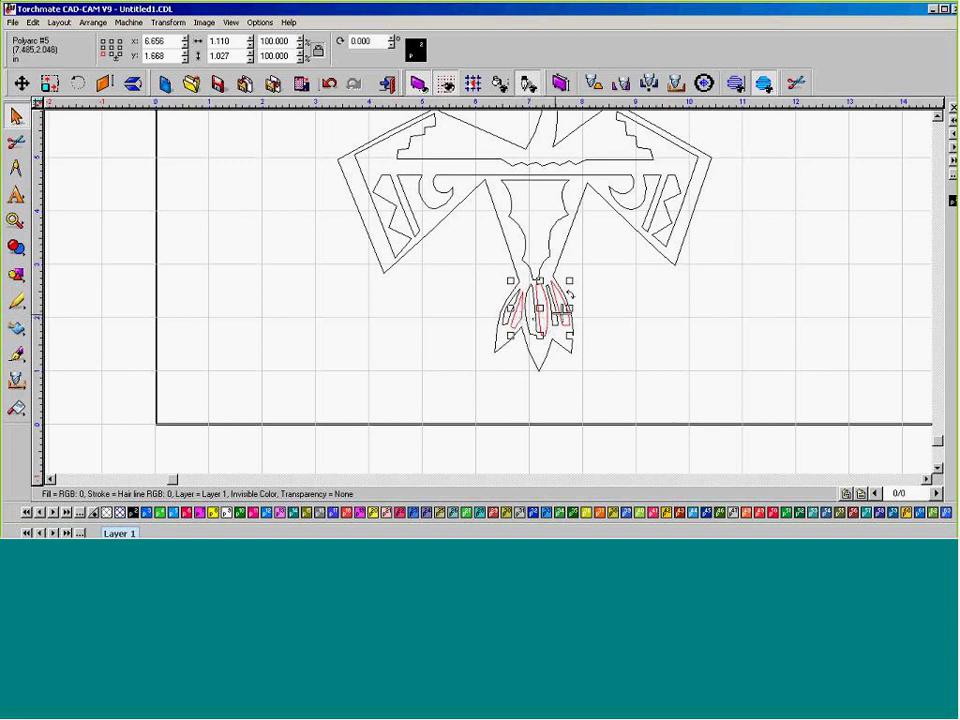
scroll(600, 320, "up", 3)
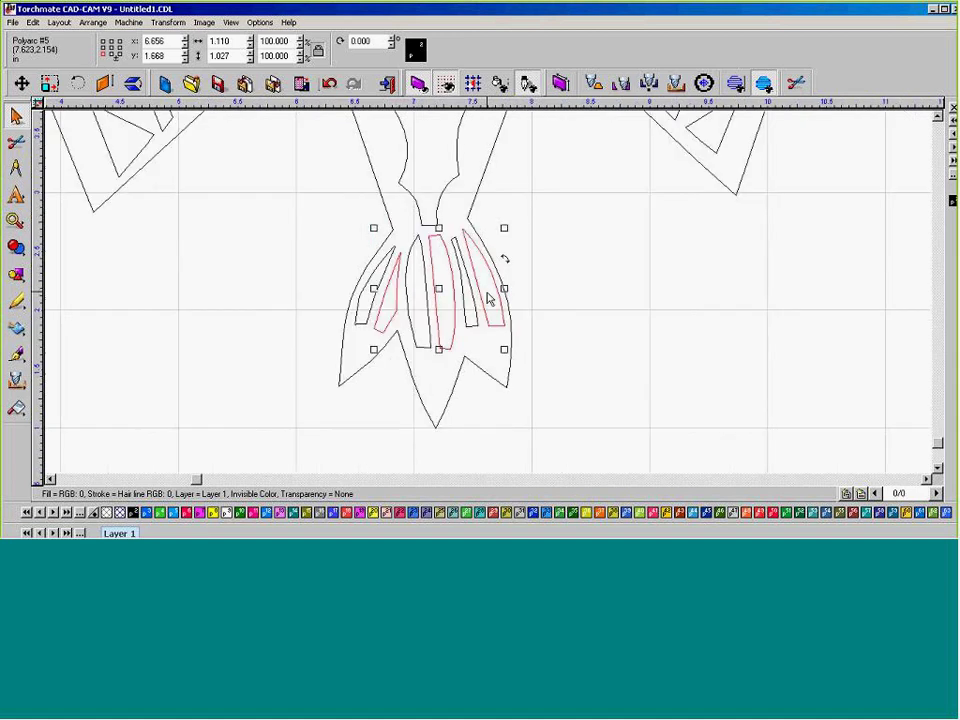
left_click(330, 225)
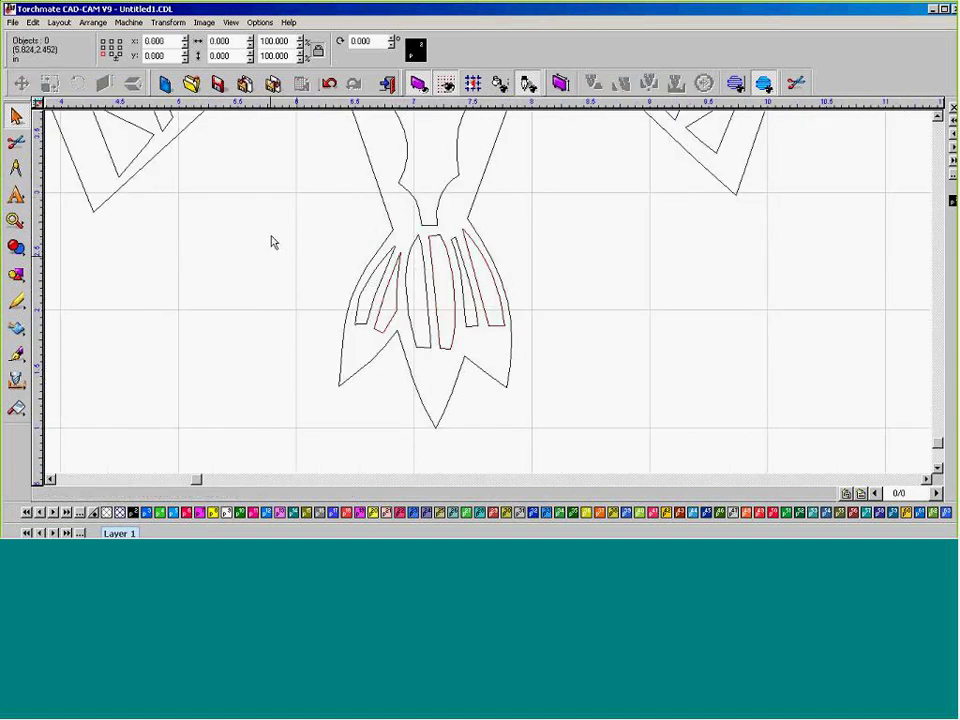
left_click(345, 290)
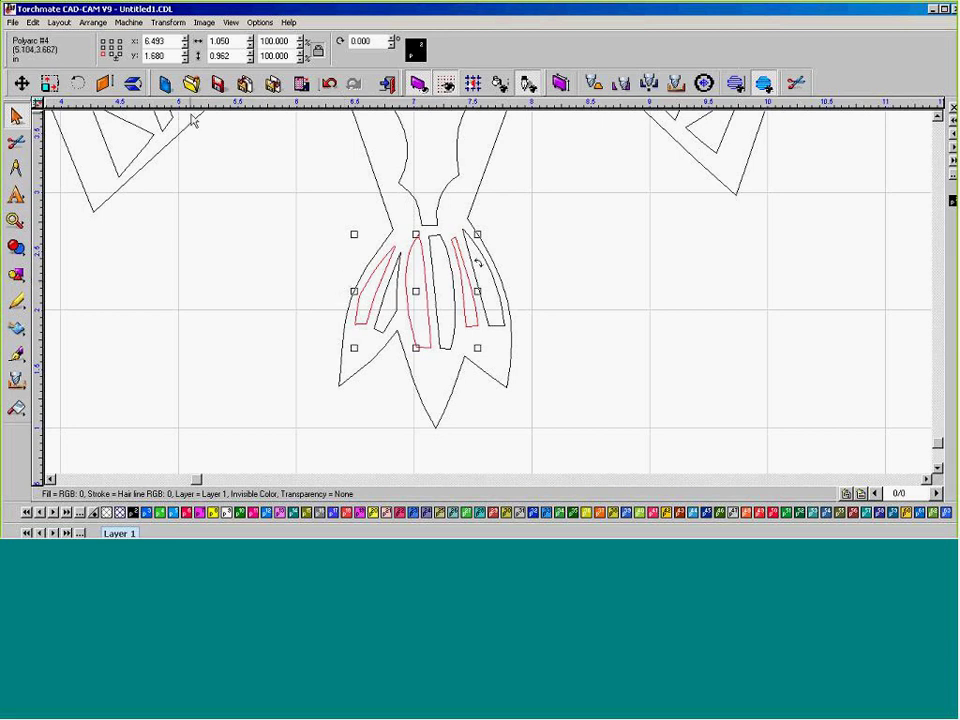
Start a Hog fill toolpath for the selected feathers, moving its dialog aside to the Fill Type tab.
left_click(130, 22)
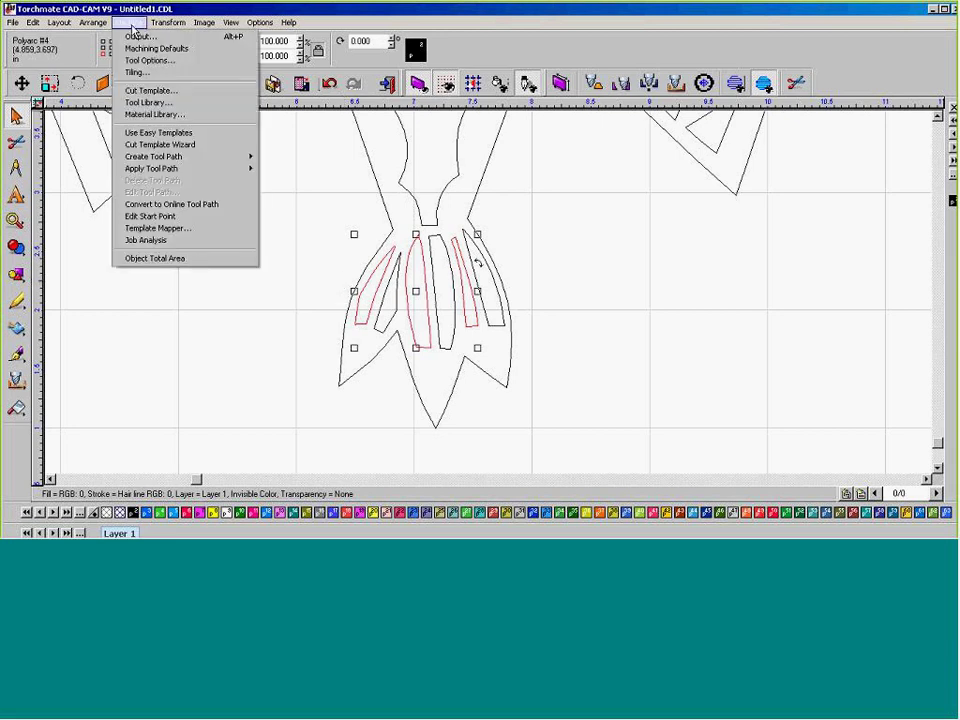
mouse_move(235, 160)
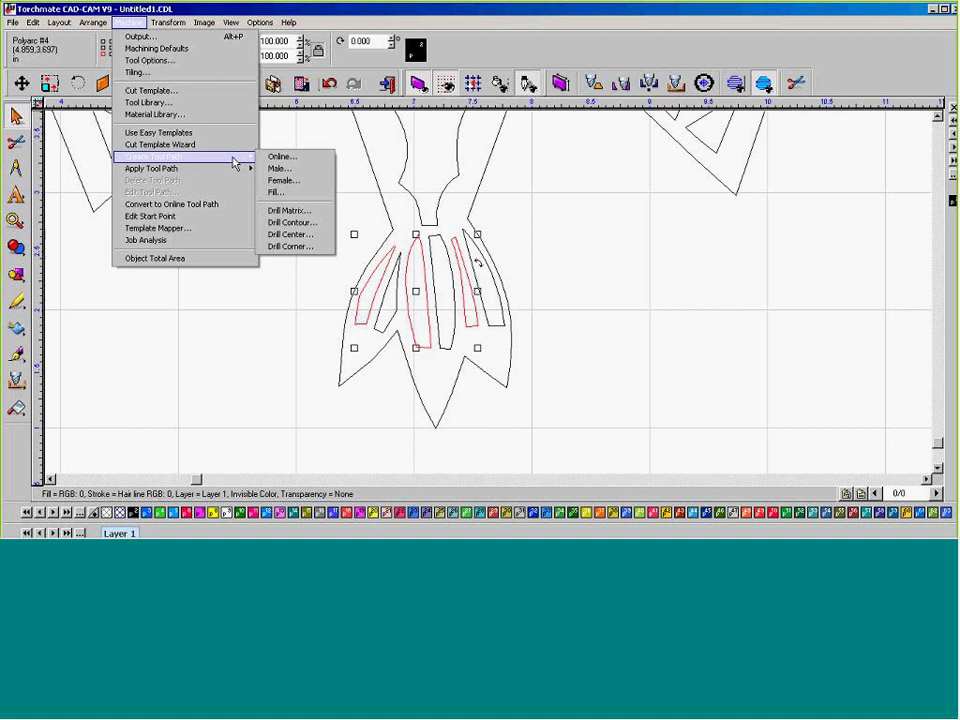
left_click(310, 197)
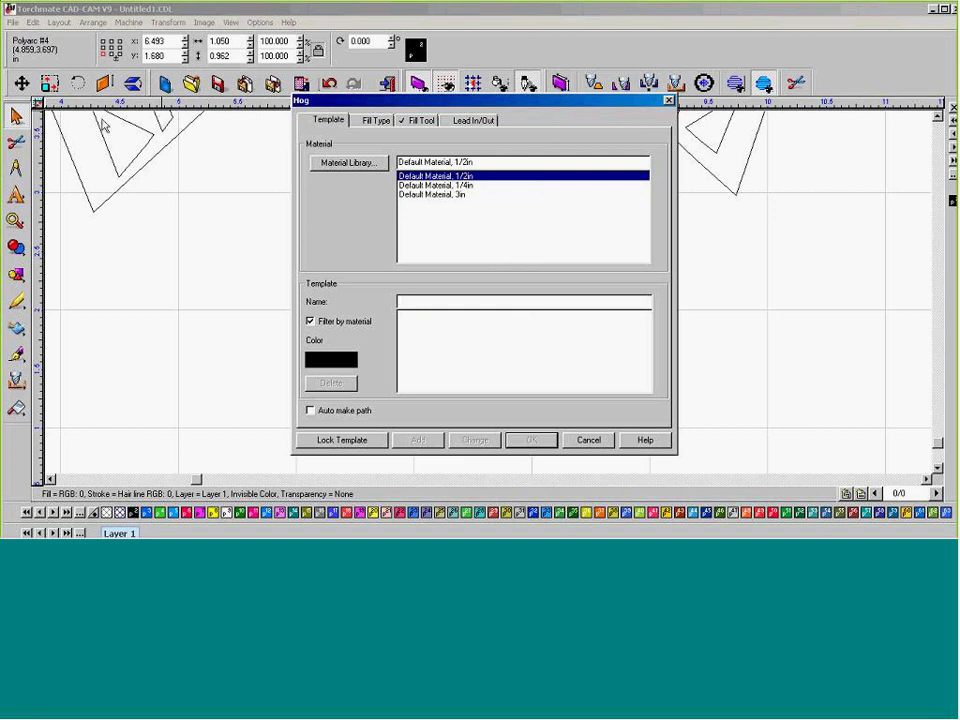
left_click_drag(88, 130, 70, 100)
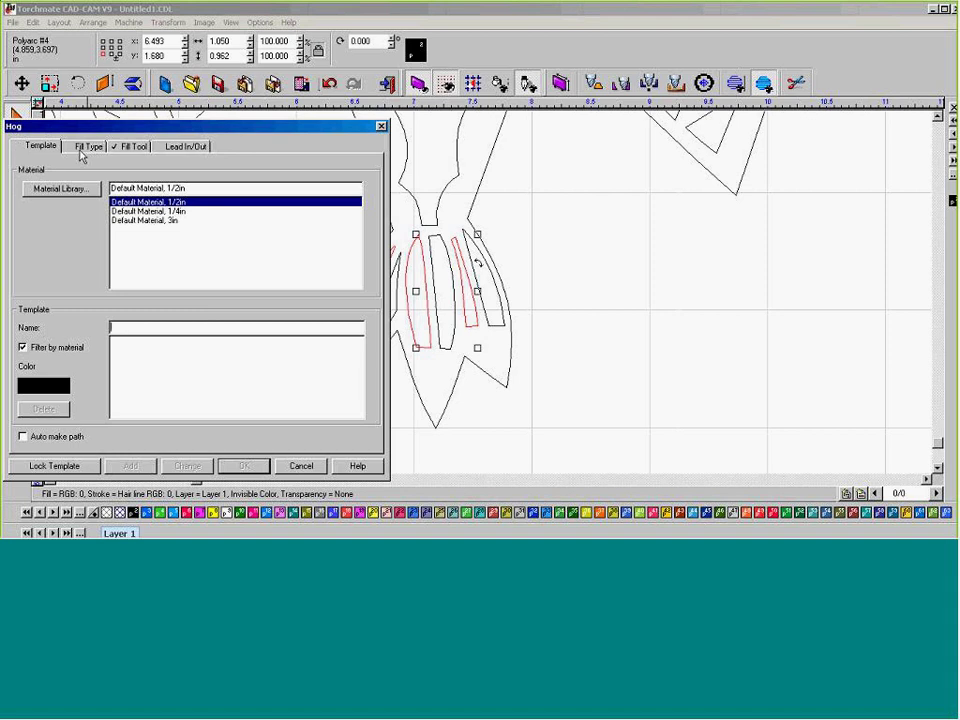
left_click(87, 147)
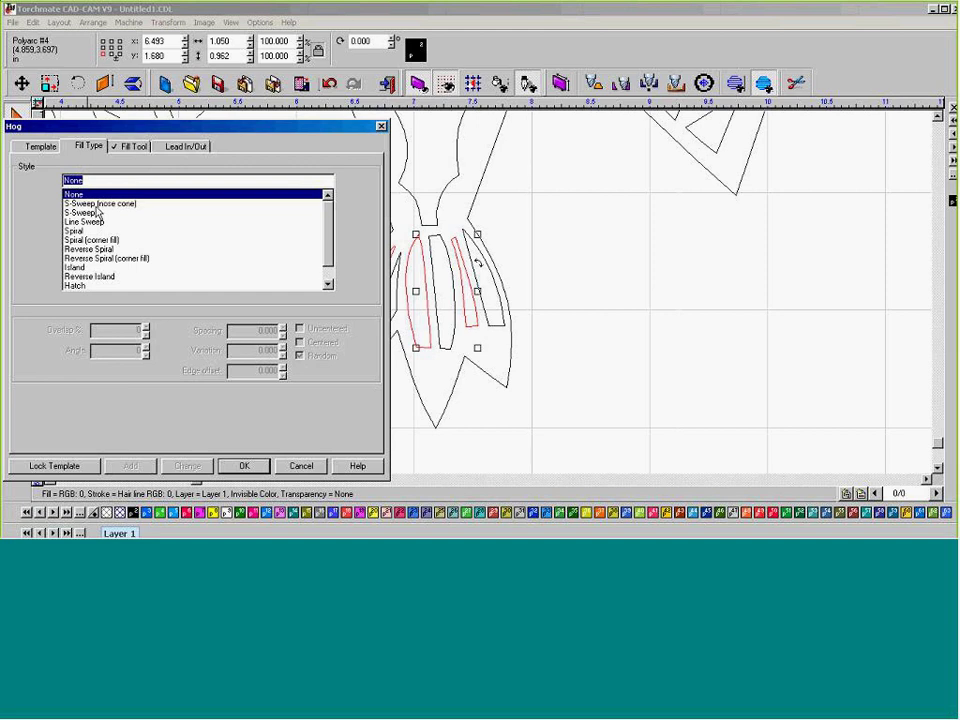
Browse the fill styles, including Hatch Galvo and Laser Bevel Hatch, ending back on Spiral.
mouse_move(96, 208)
left_mouse_down()
mouse_move(85, 232)
mouse_move(95, 286)
left_mouse_up()
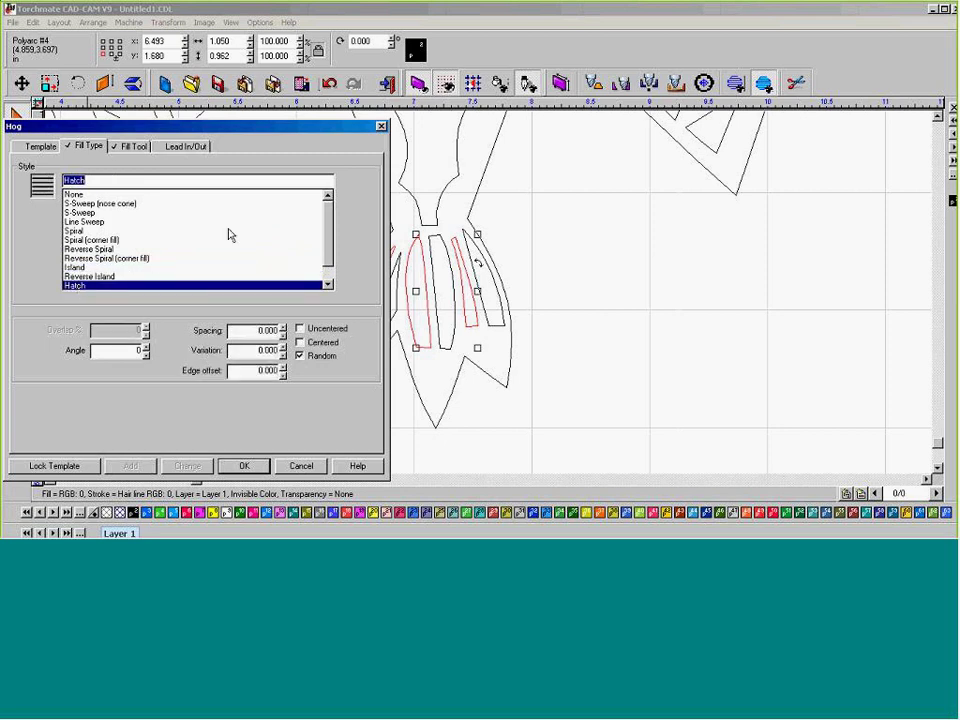
scroll(300, 210, "down", 1)
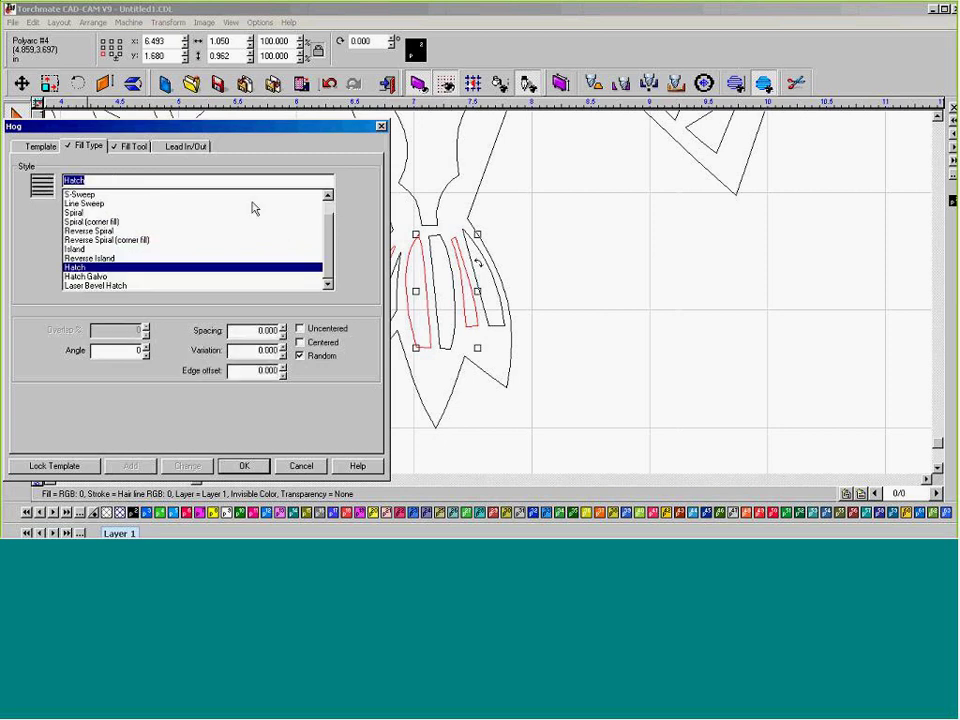
left_click(89, 274)
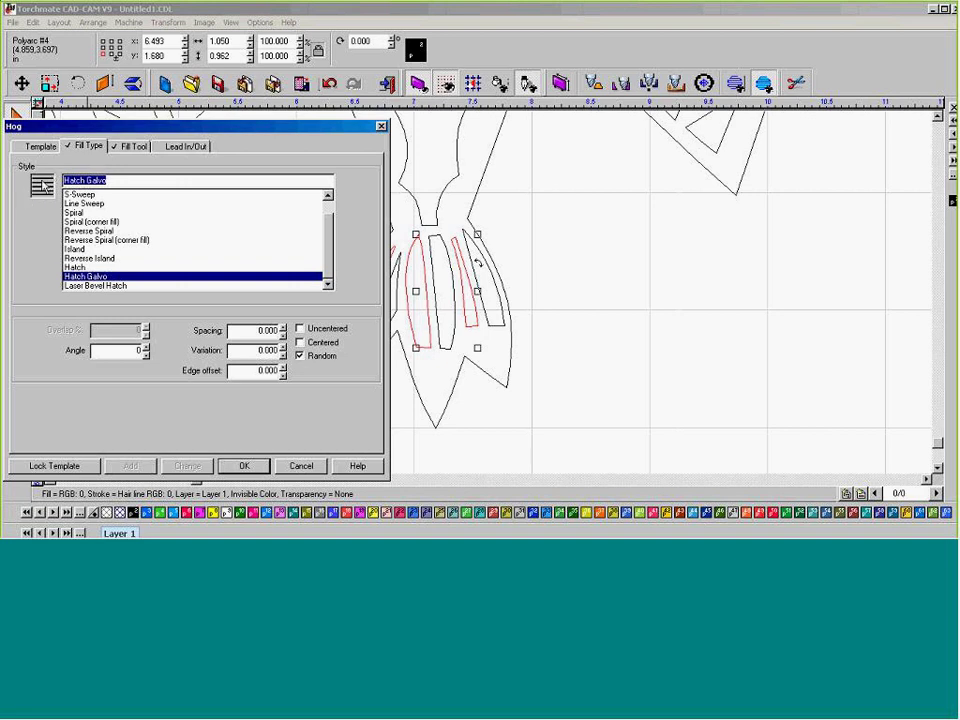
left_click(84, 285)
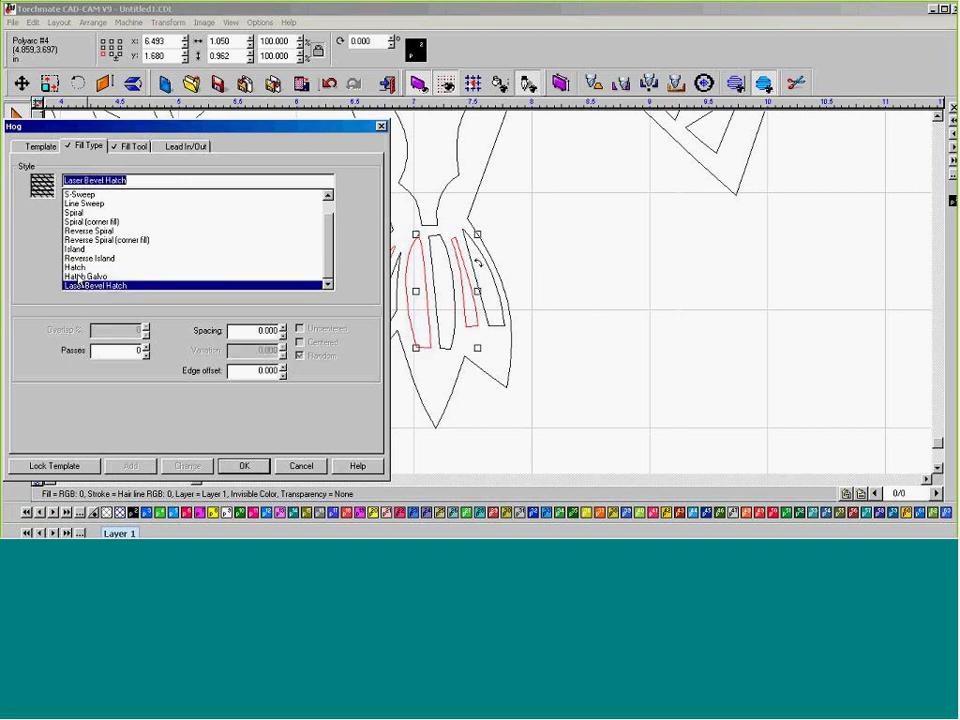
left_click(78, 276)
left_click(77, 267)
left_click(76, 258)
left_click(75, 250)
left_click(75, 240)
left_click(75, 231)
left_click(75, 222)
left_click(75, 213)
scroll(155, 236, "up", 1)
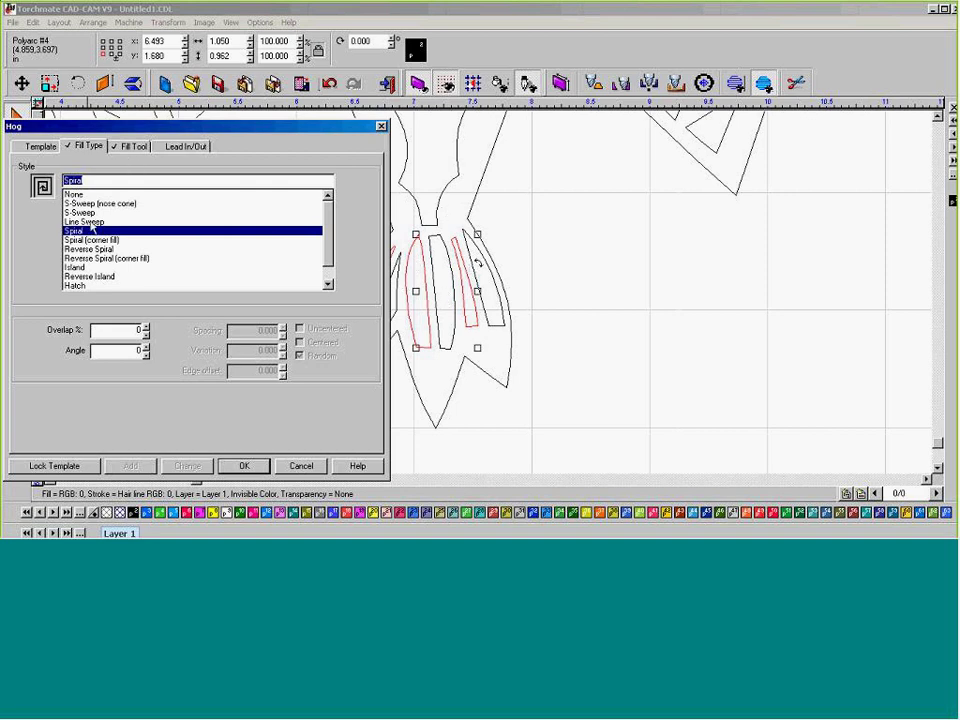
Set the fill style to Line Sweep with 0% overlap and a 35° angle.
left_click(90, 223)
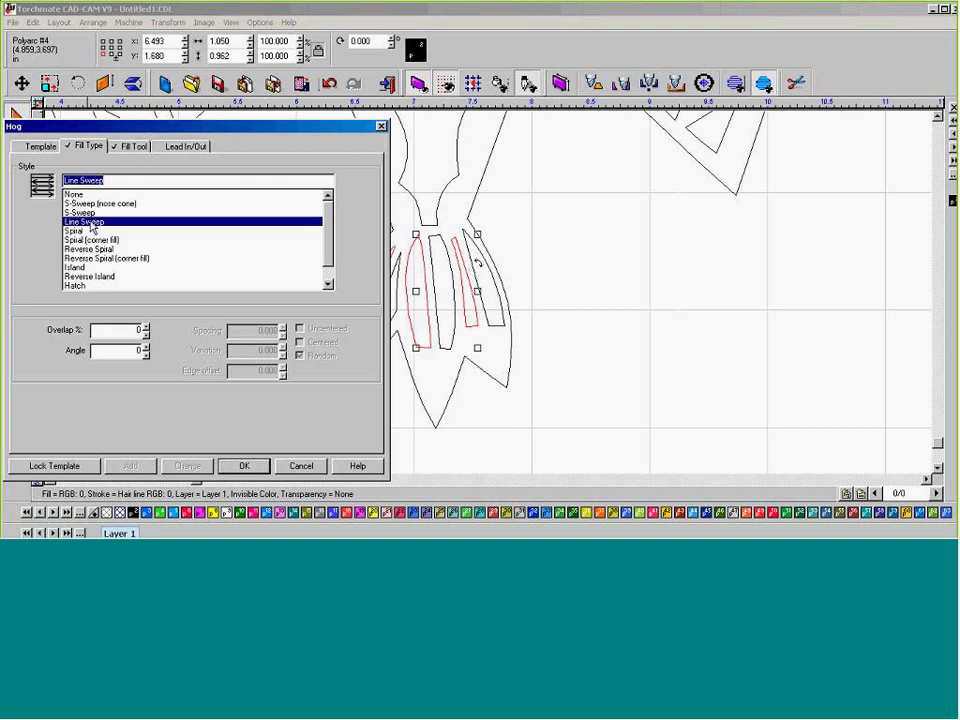
double_click(120, 352)
type("35")
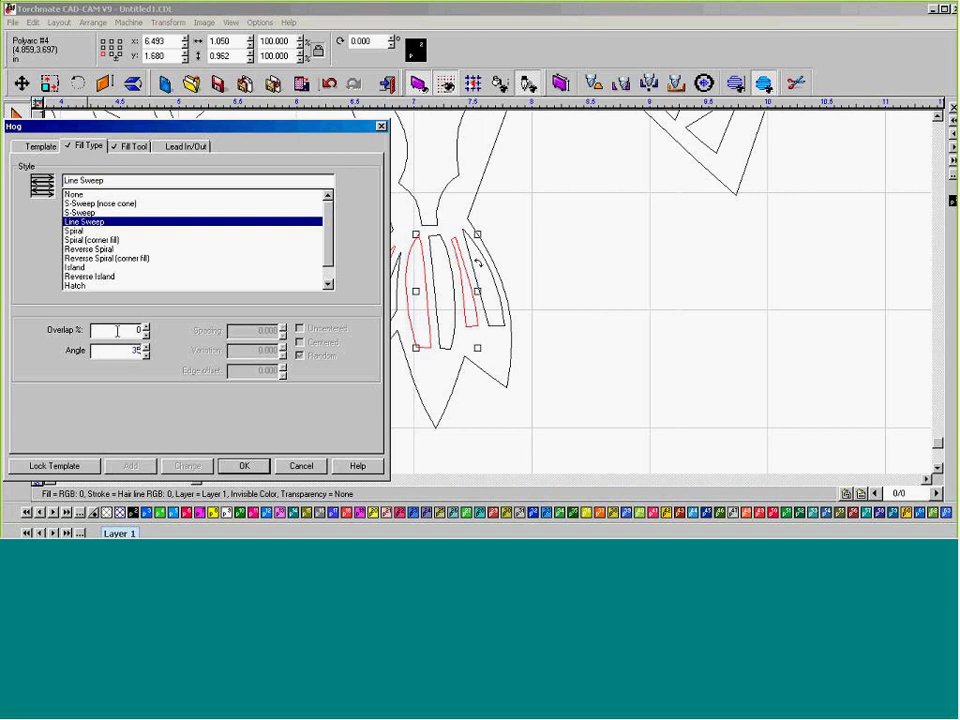
type("0")
double_click(110, 350)
Use the Plate Marker tool at feed rate 30 and create the fill toolpaths.
left_click(131, 146)
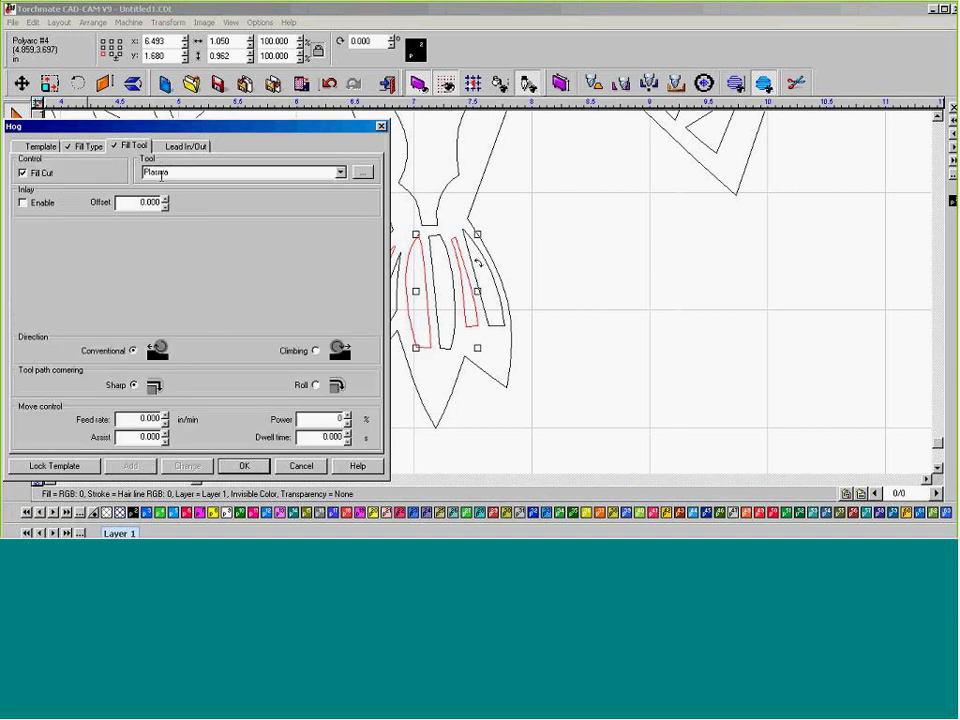
left_click(341, 172)
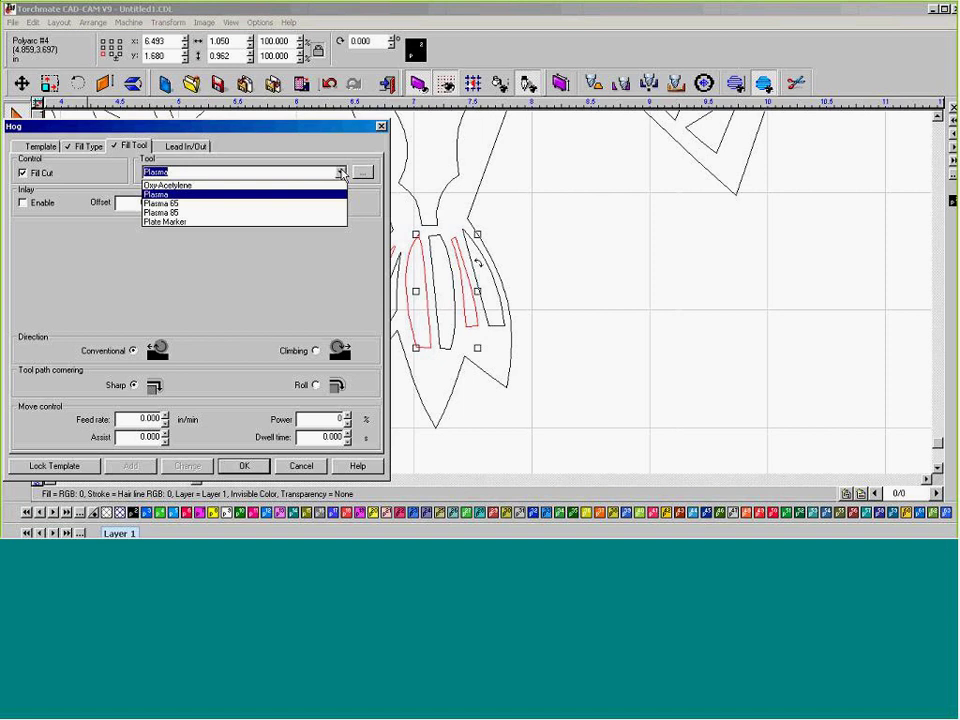
left_click(229, 222)
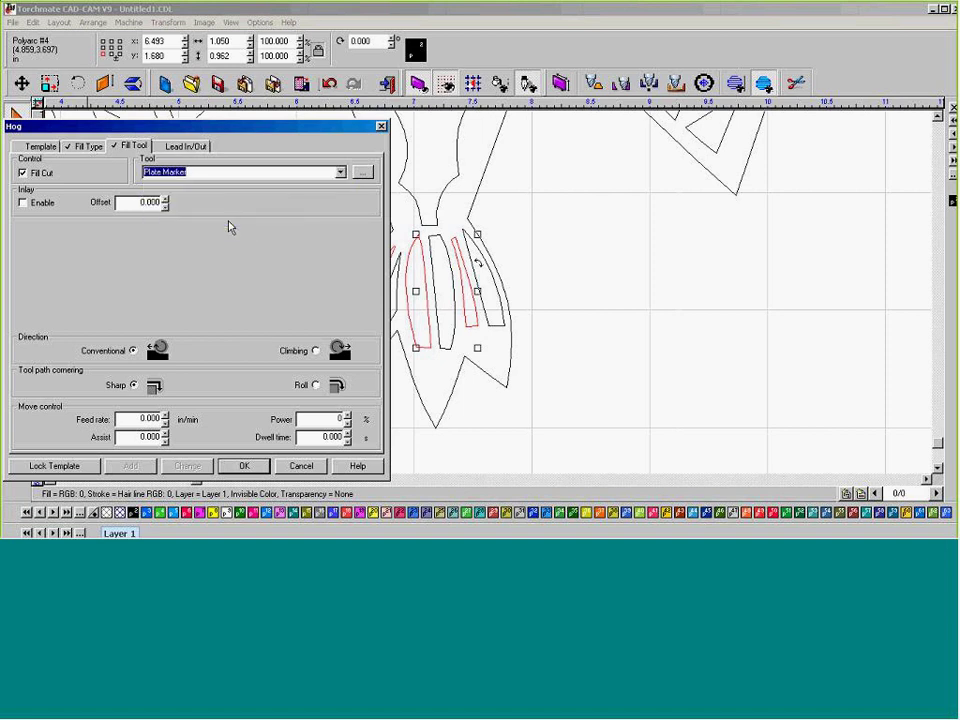
double_click(128, 420)
type("30")
left_click(232, 467)
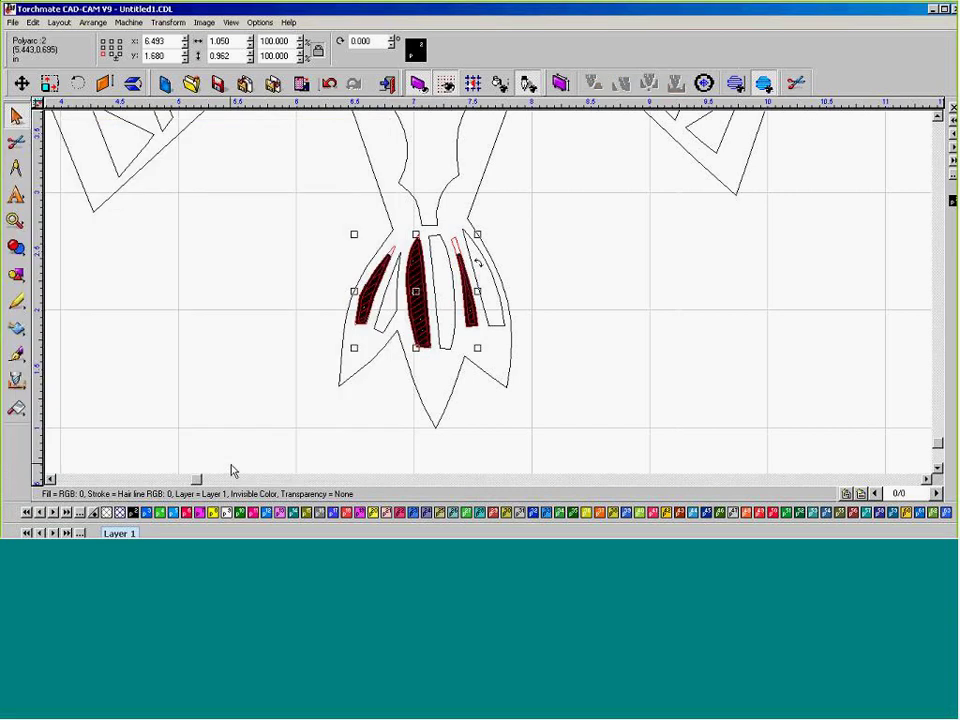
Zoom in on the tail and select the three still-unfilled feather shapes.
scroll(432, 307, "up", 2)
scroll(470, 298, "down", 2)
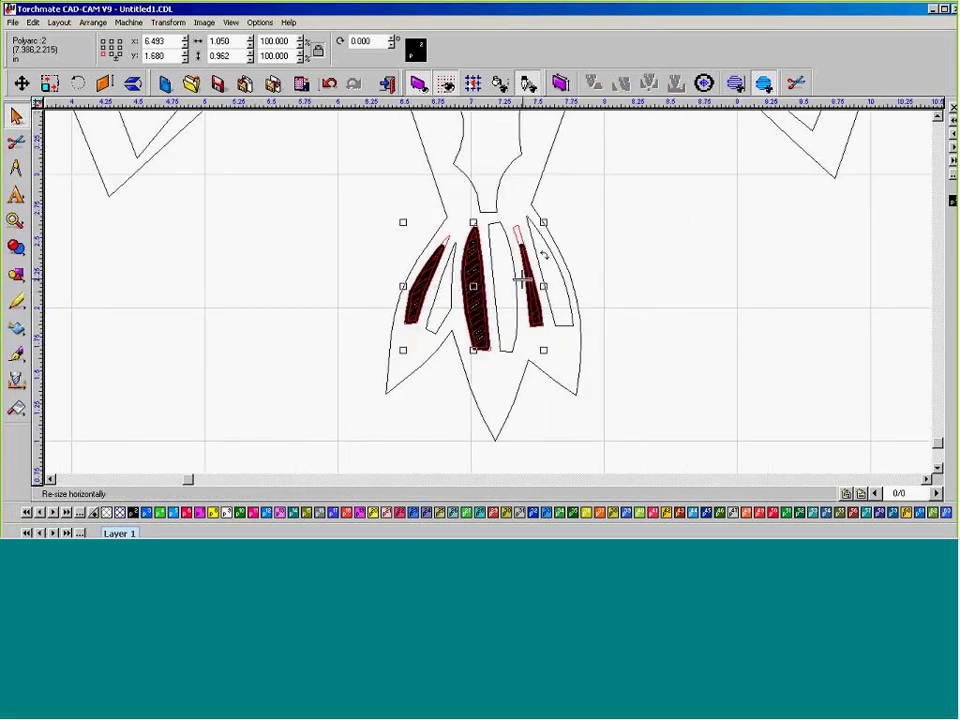
scroll(535, 287, "up", 1)
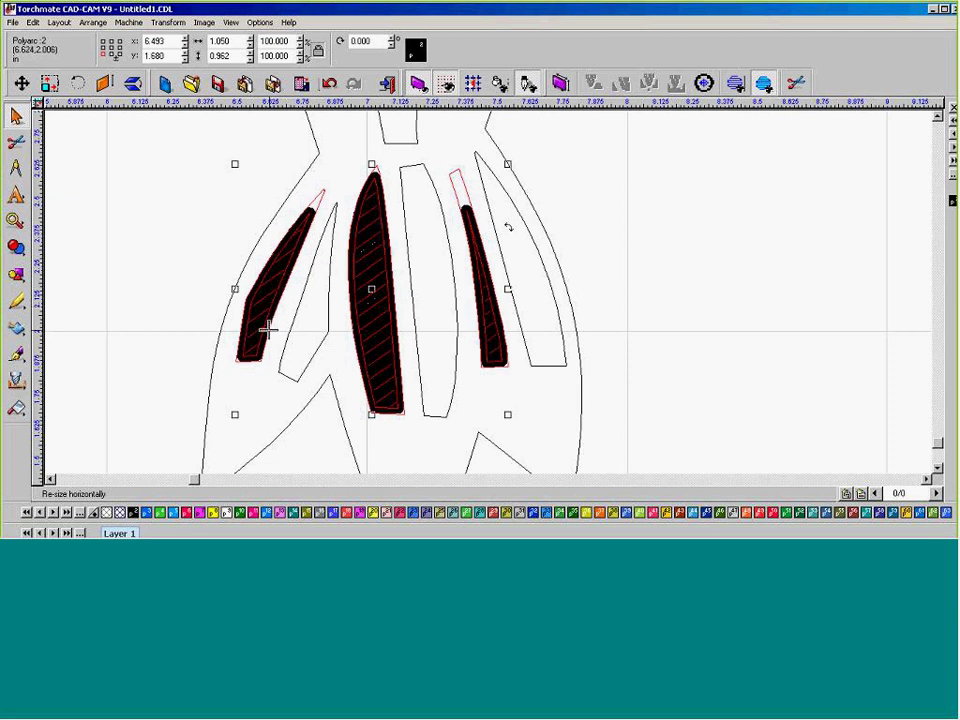
left_click(289, 379)
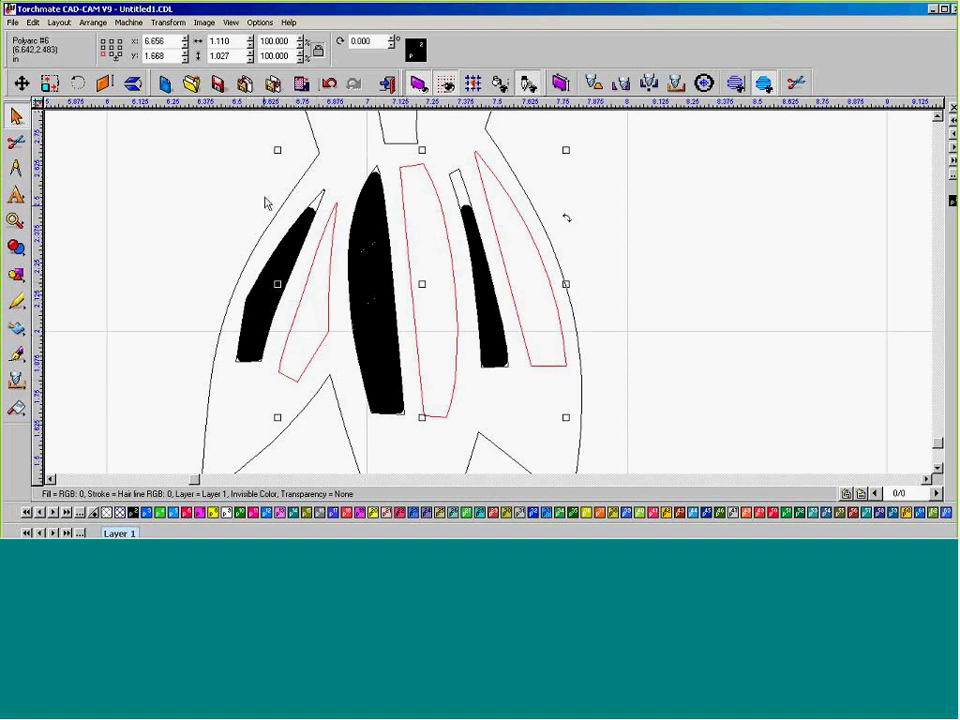
Start a fill toolpath for the selected feathers using Line Sweep at a 135° angle.
left_click(125, 23)
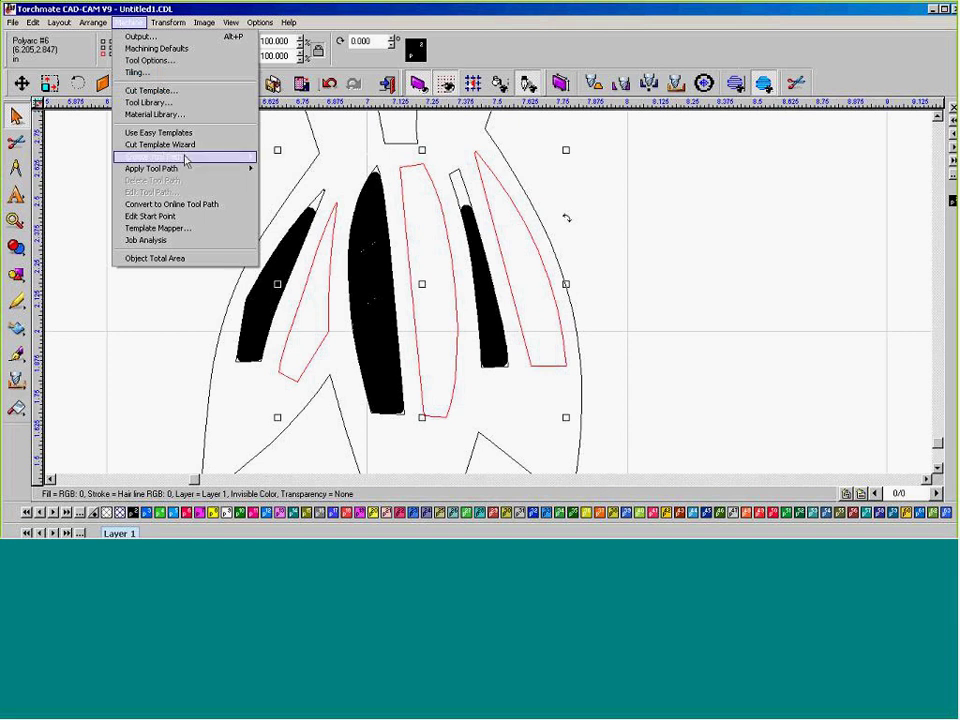
mouse_move(203, 160)
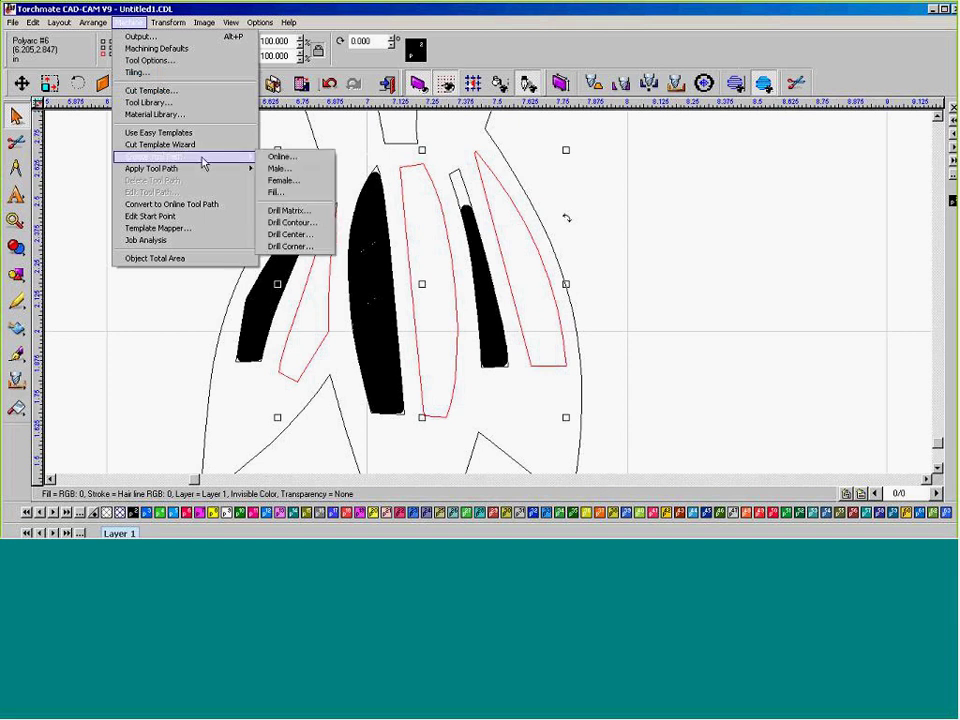
left_click(289, 194)
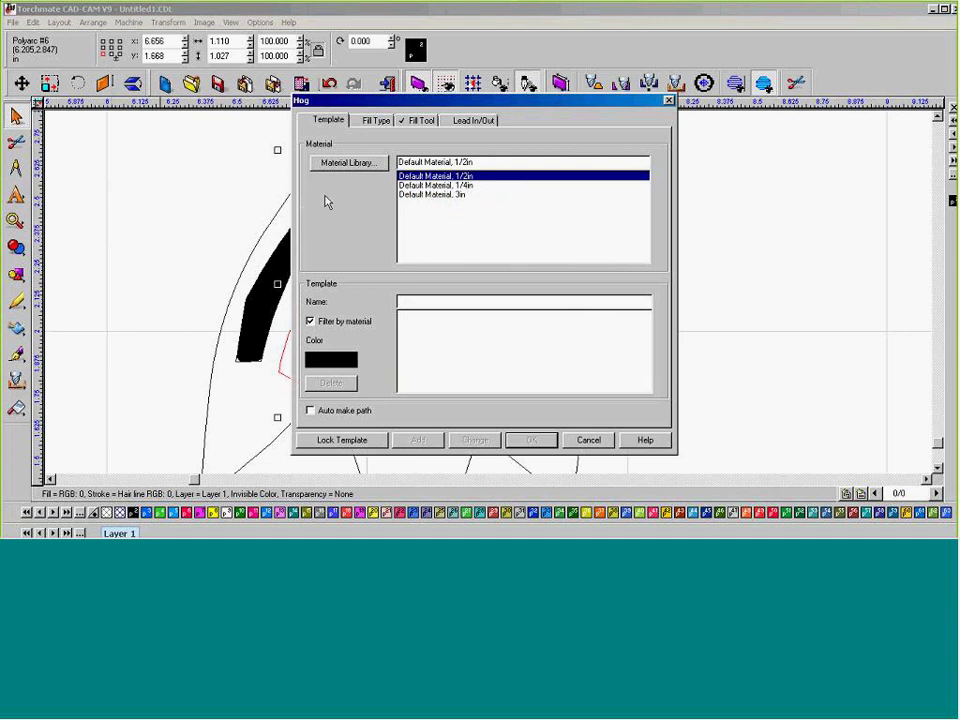
left_click(372, 122)
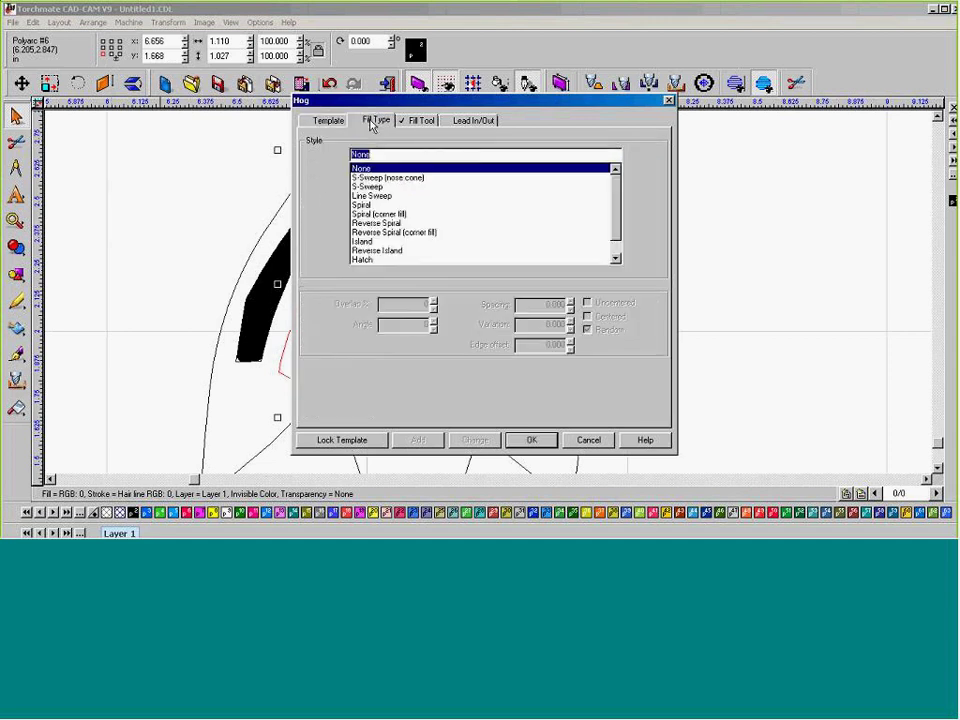
left_click(389, 196)
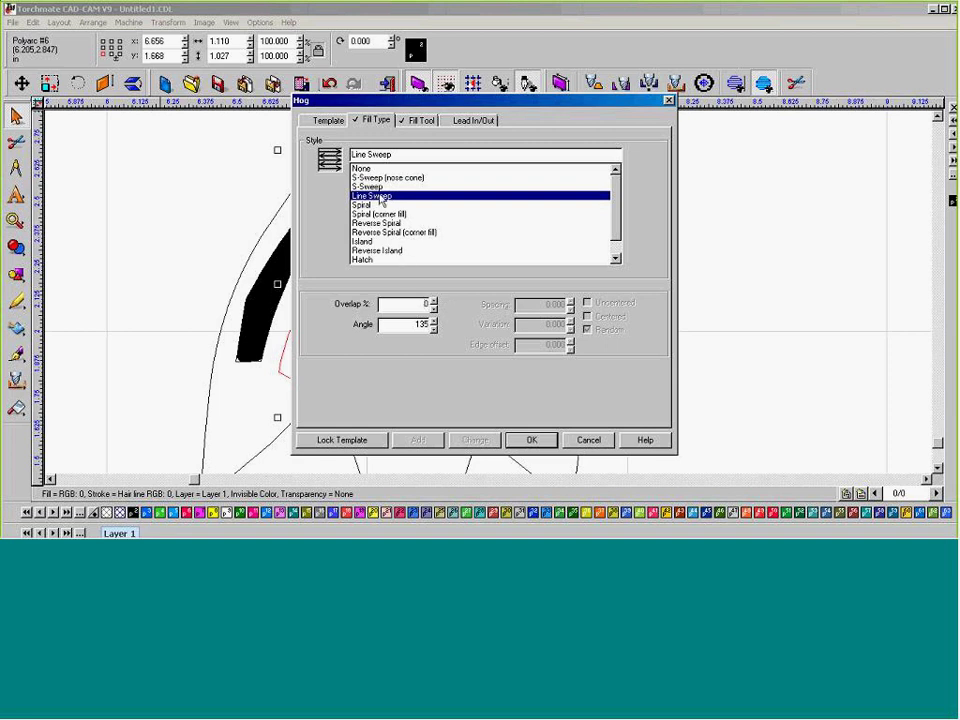
double_click(420, 324)
Assign the Plate Marker tool at feed rate 30 and generate the hatch toolpaths.
left_click(418, 124)
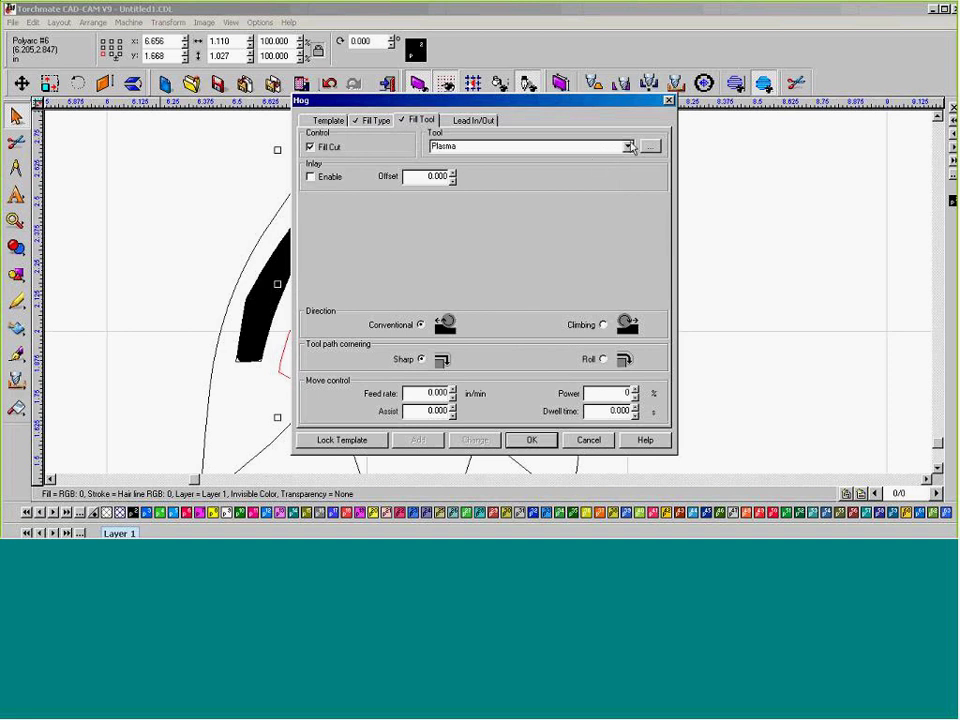
left_click(628, 147)
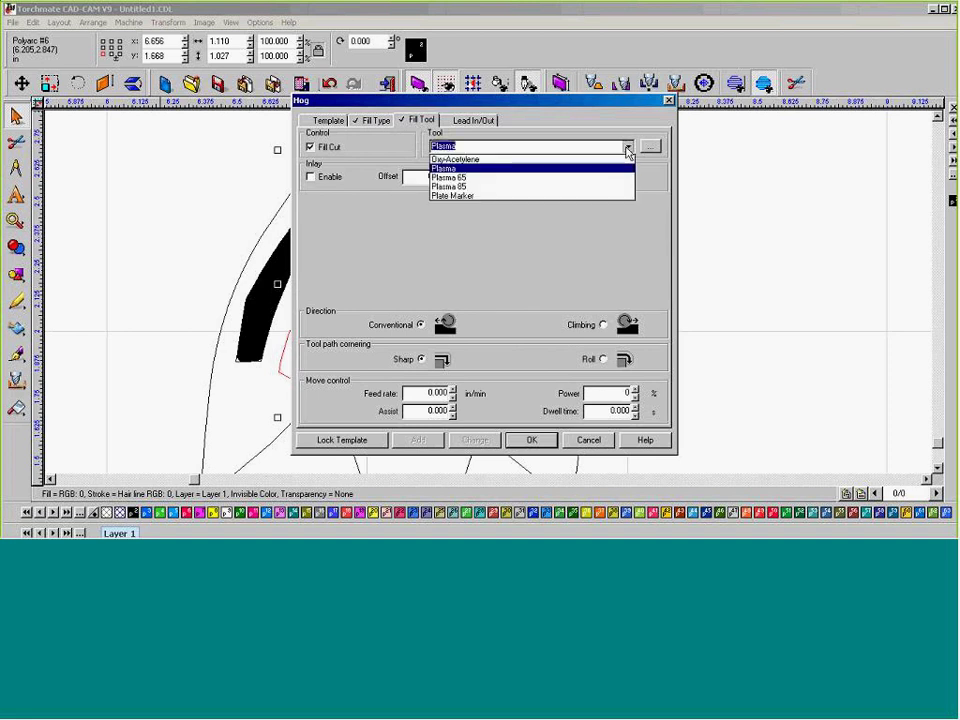
left_click(507, 196)
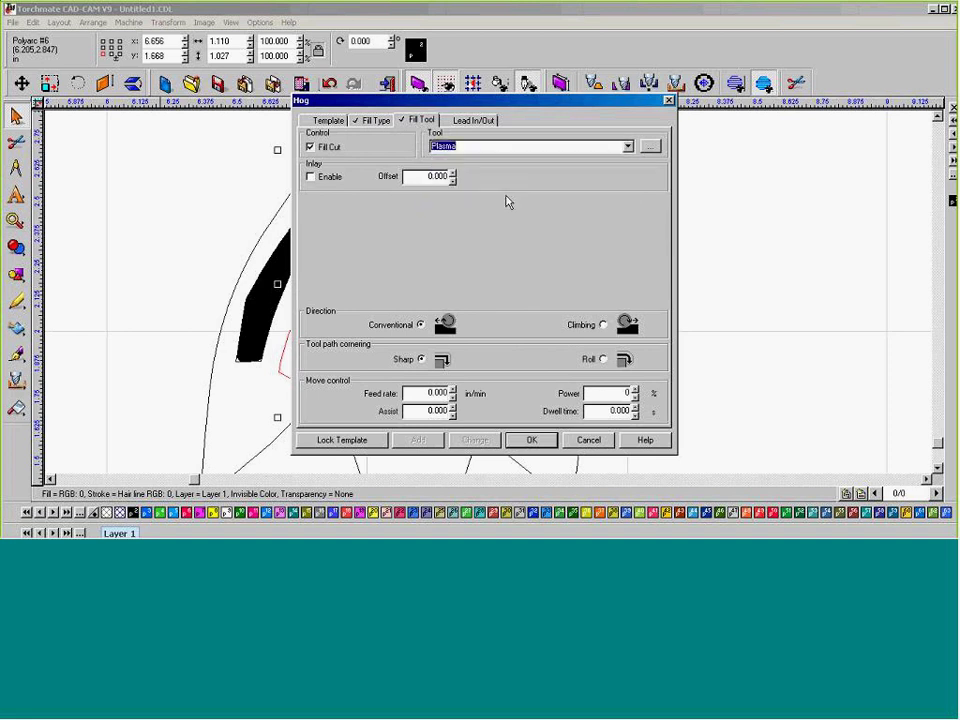
left_click(412, 393)
type("30")
left_click(531, 441)
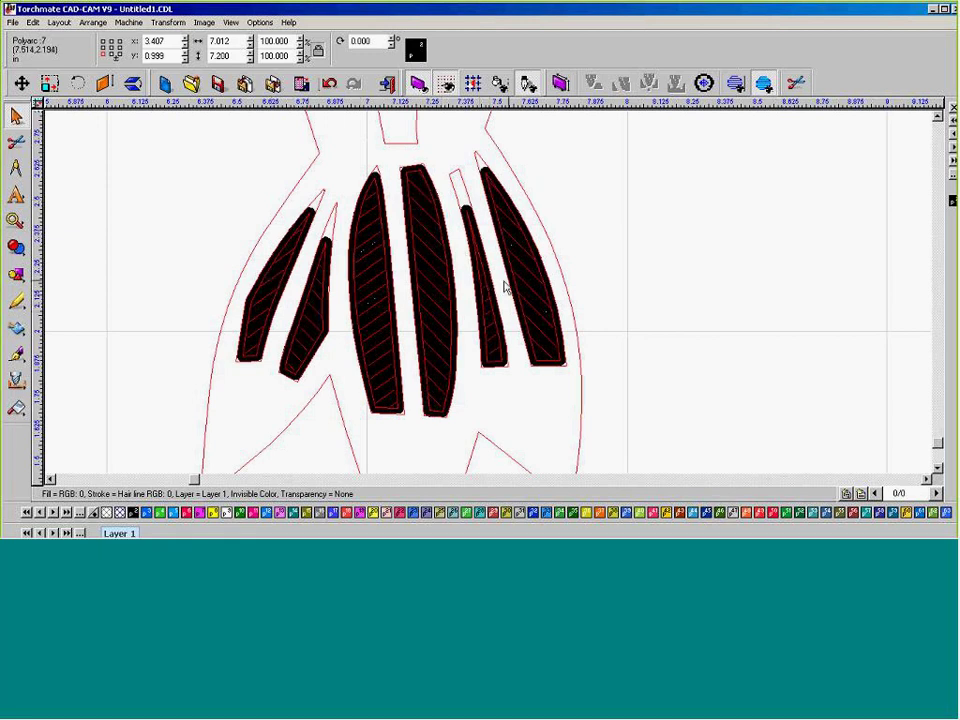
Deselect the bird and select the vase-shaped body polyarc above the feathers.
scroll(505, 288, "down", 3)
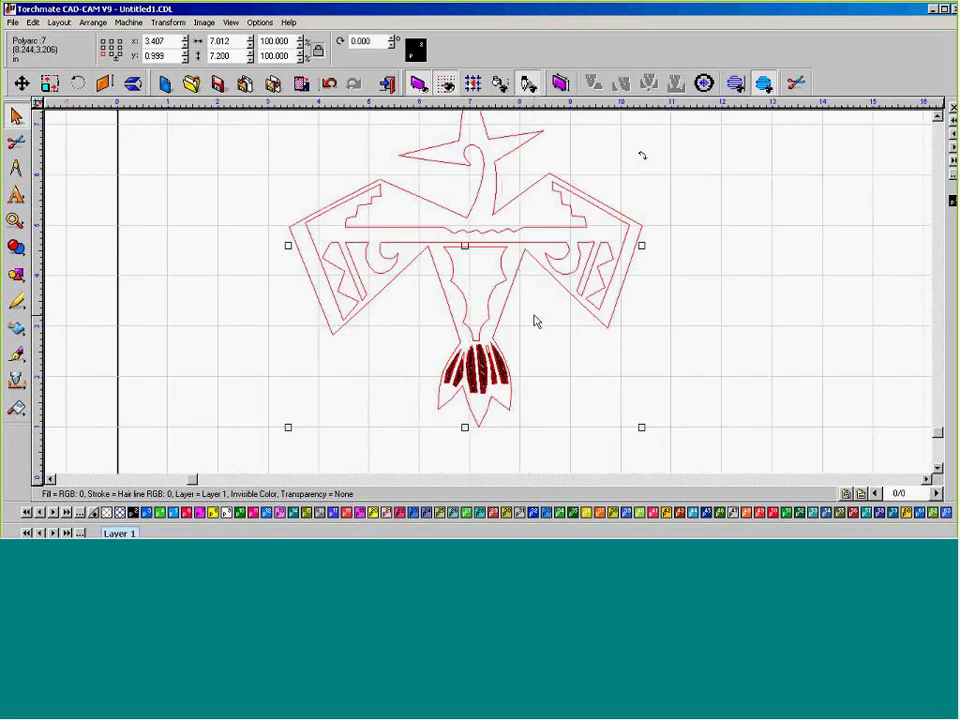
left_click(535, 321)
scroll(540, 350, "up", 2)
scroll(481, 255, "down", 1)
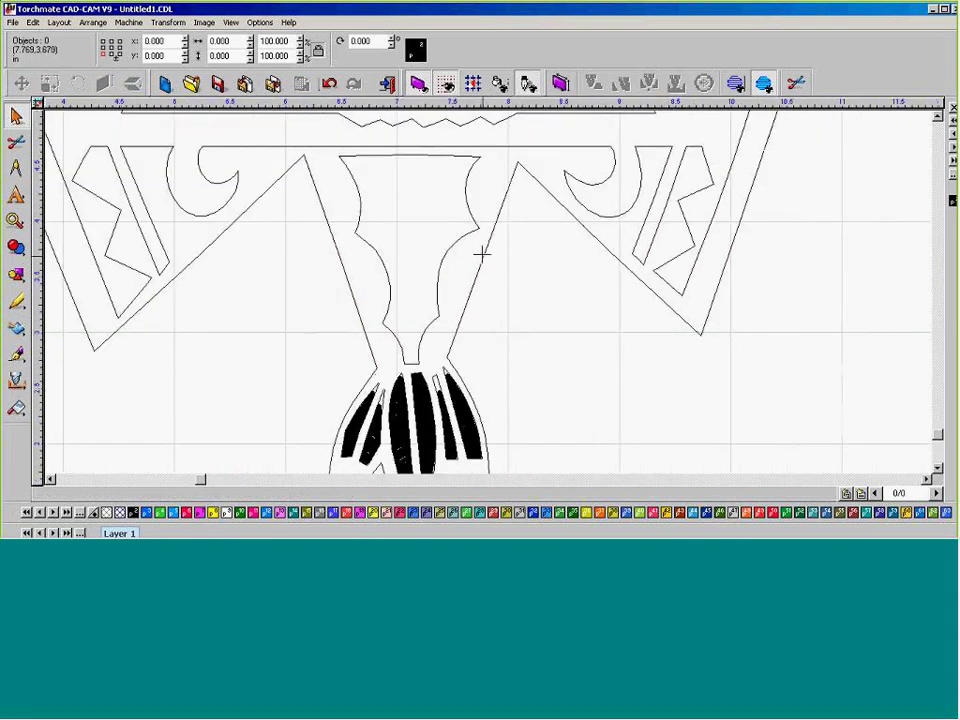
left_click(466, 192)
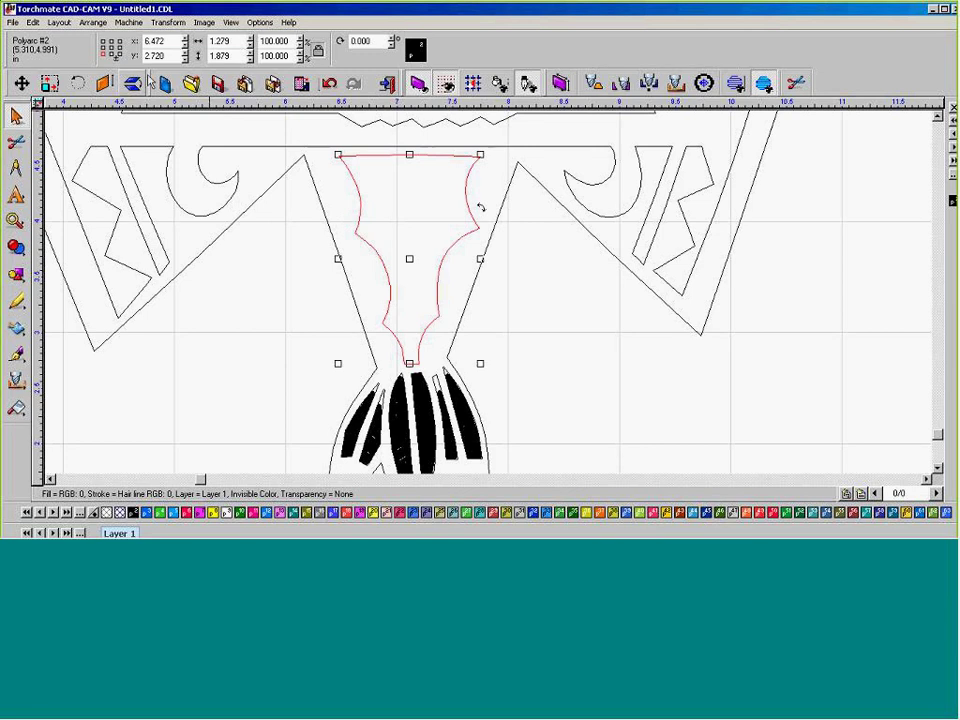
Fill the body shape with a Spiral toolpath using the Plate Marker at feed rate 30.
left_click(126, 23)
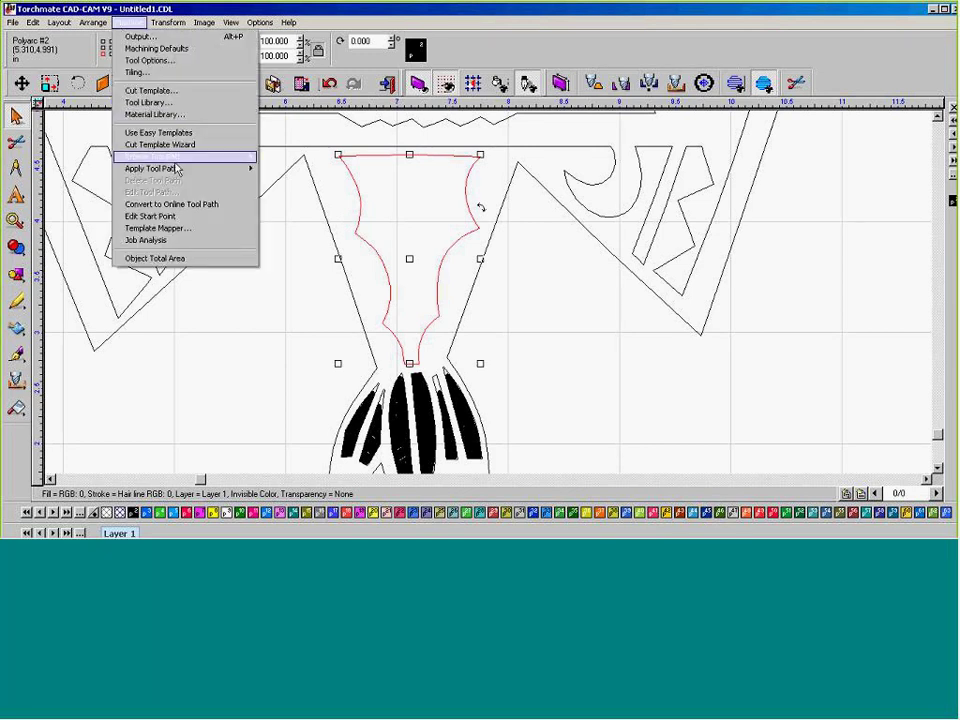
mouse_move(175, 164)
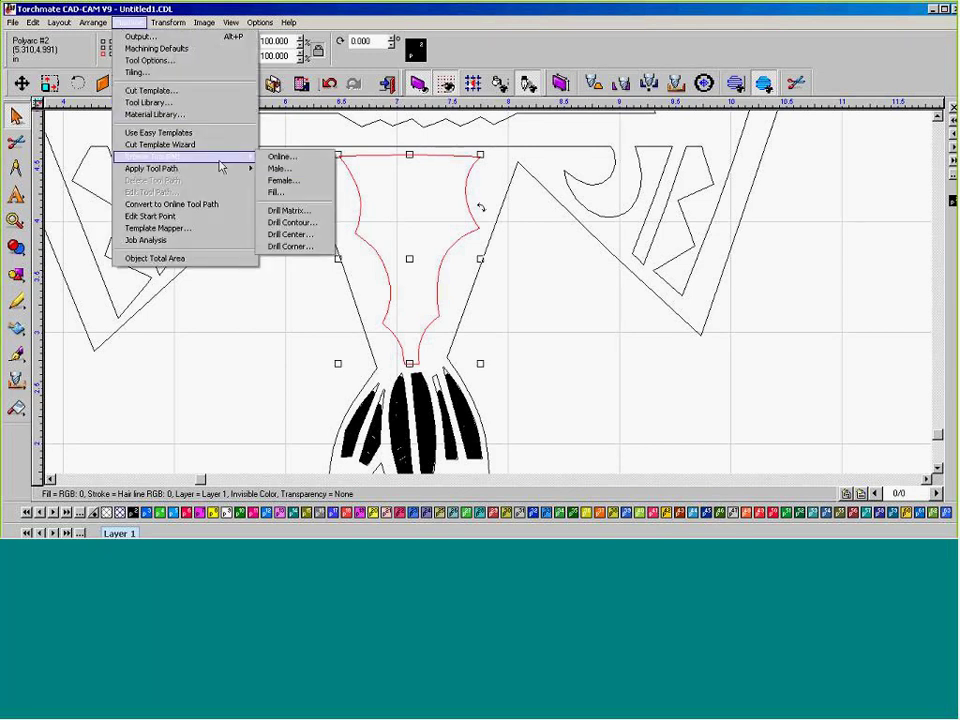
left_click(275, 196)
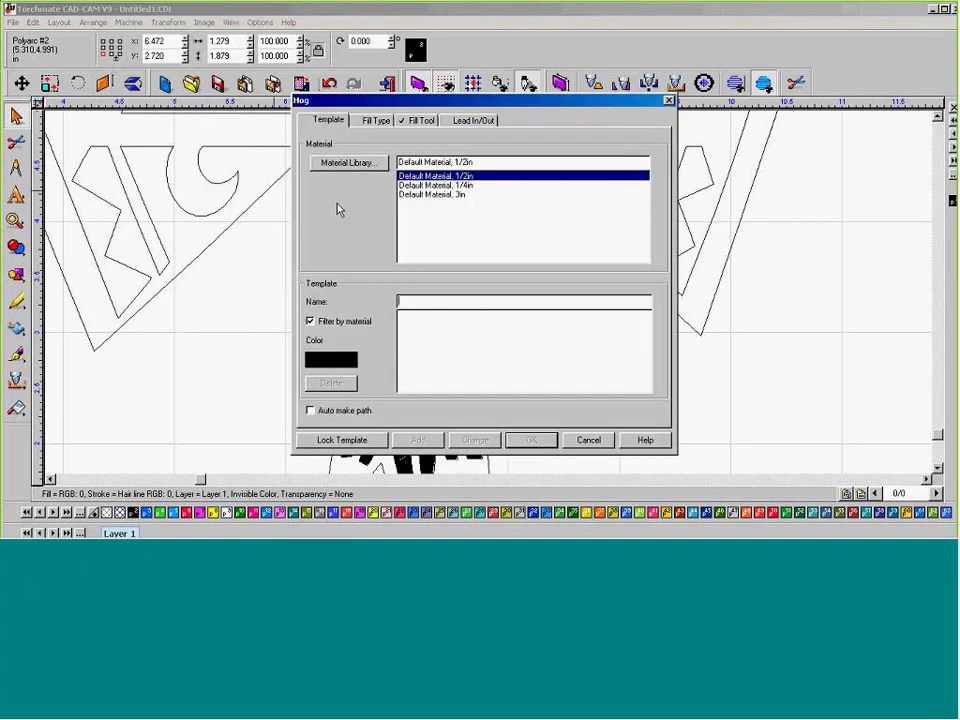
left_click(372, 121)
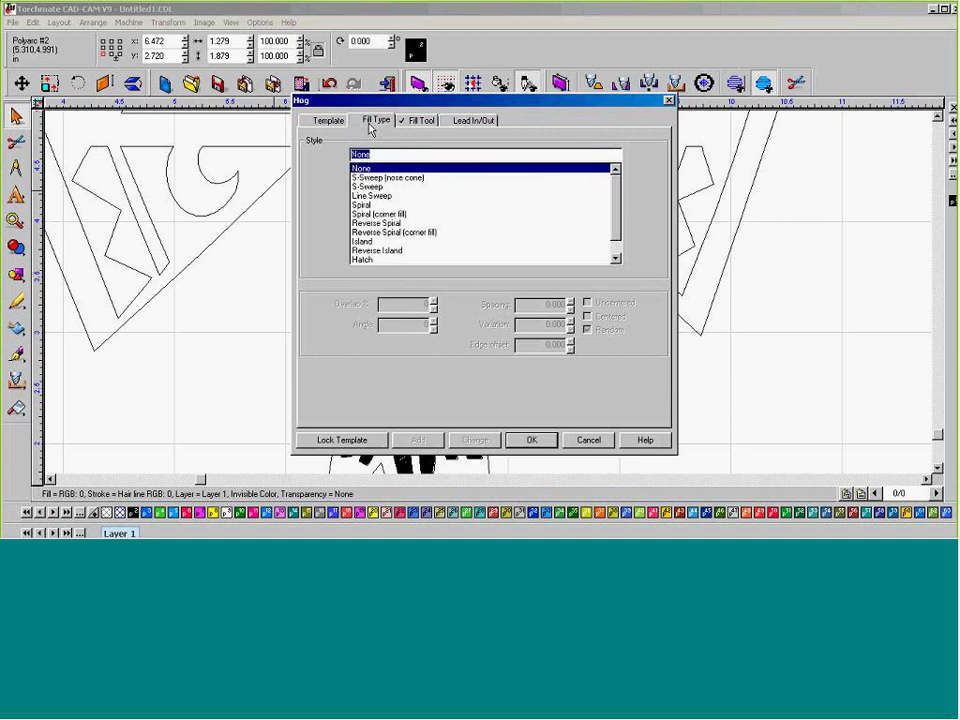
left_click(357, 206)
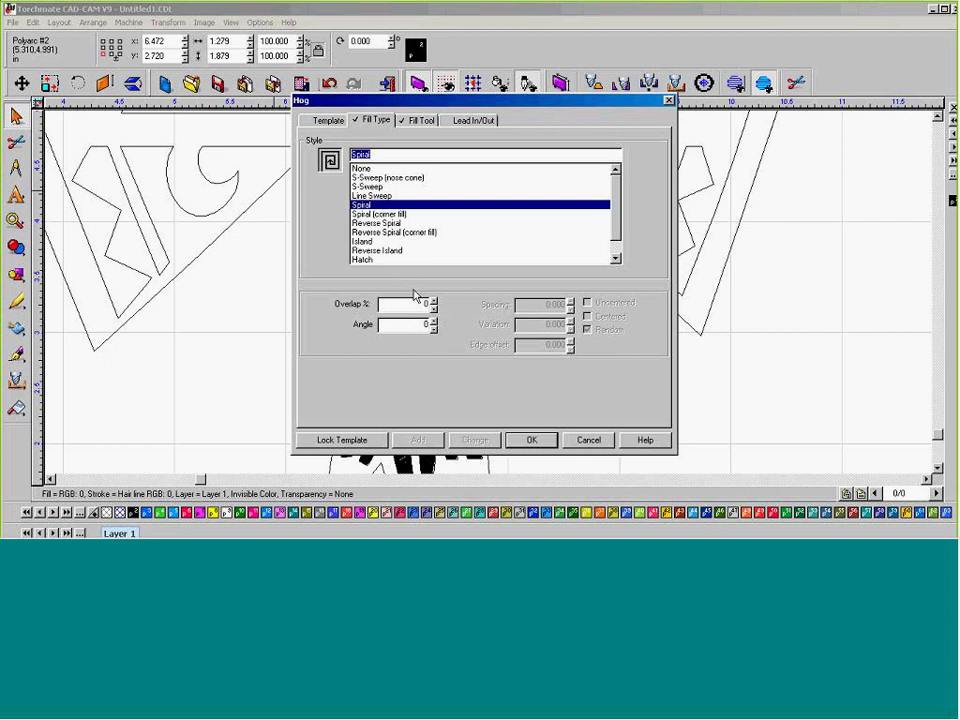
left_click(417, 121)
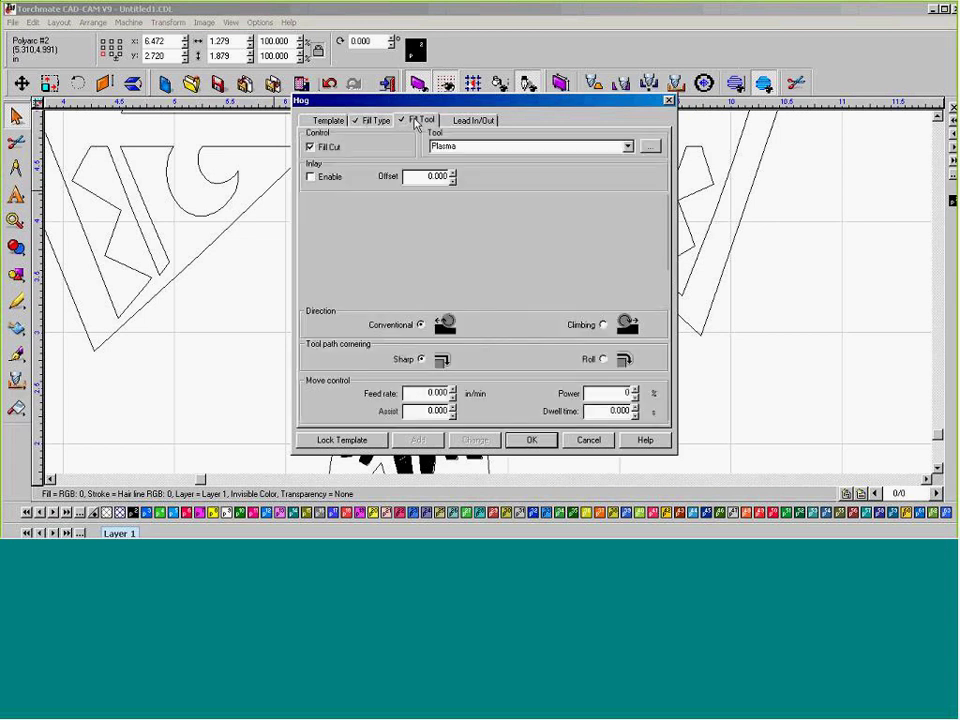
left_click(627, 147)
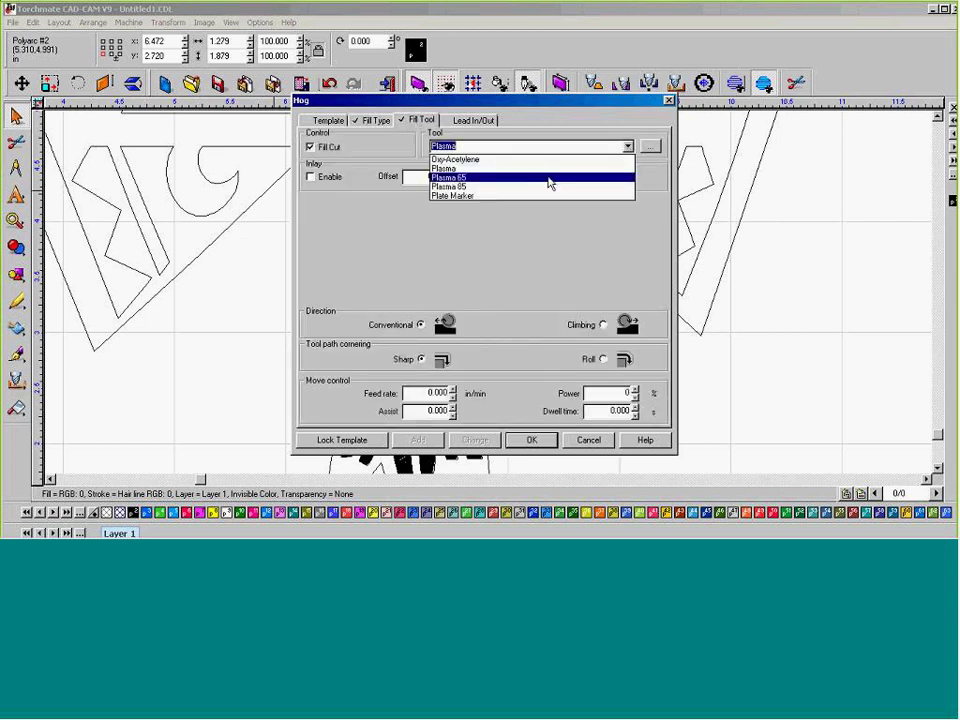
left_click(520, 197)
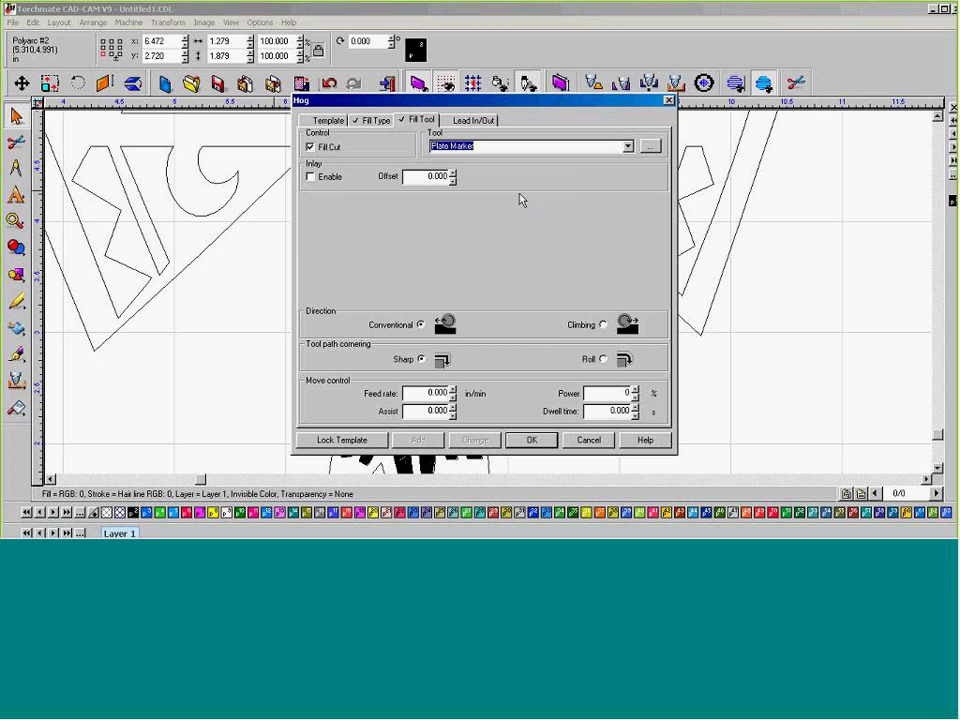
left_click_drag(430, 392, 480, 406)
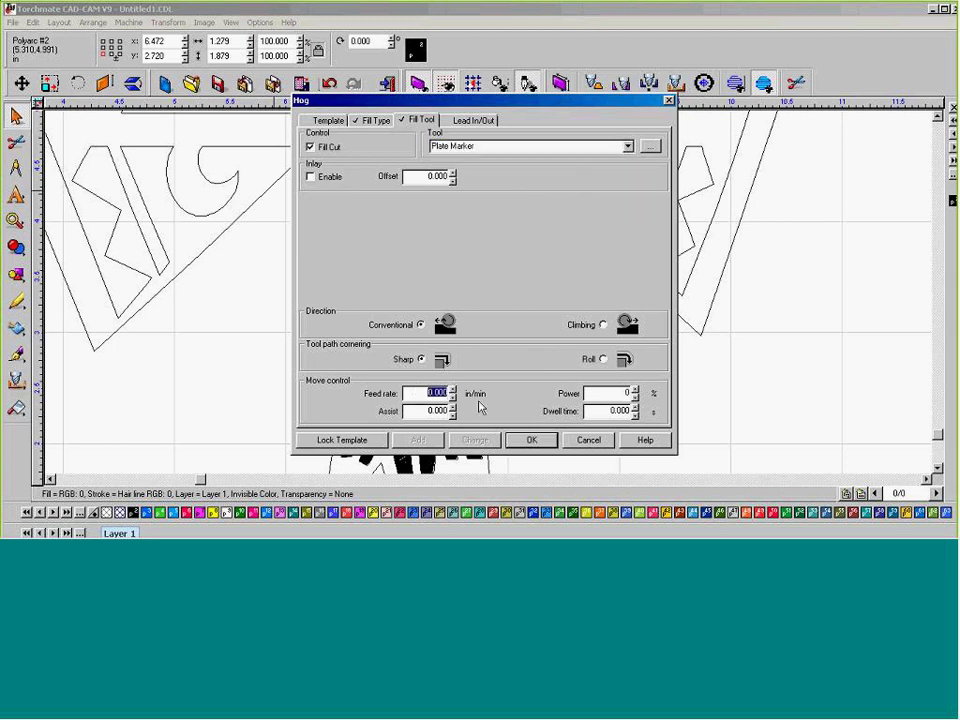
type("30")
left_click(520, 441)
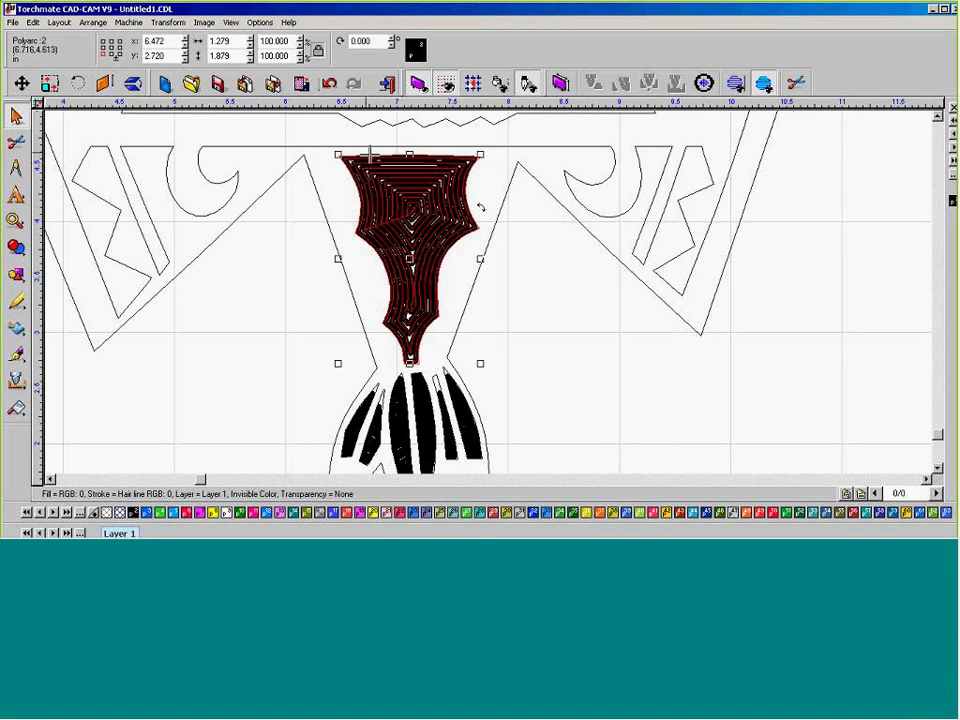
scroll(407, 300, "up", 3)
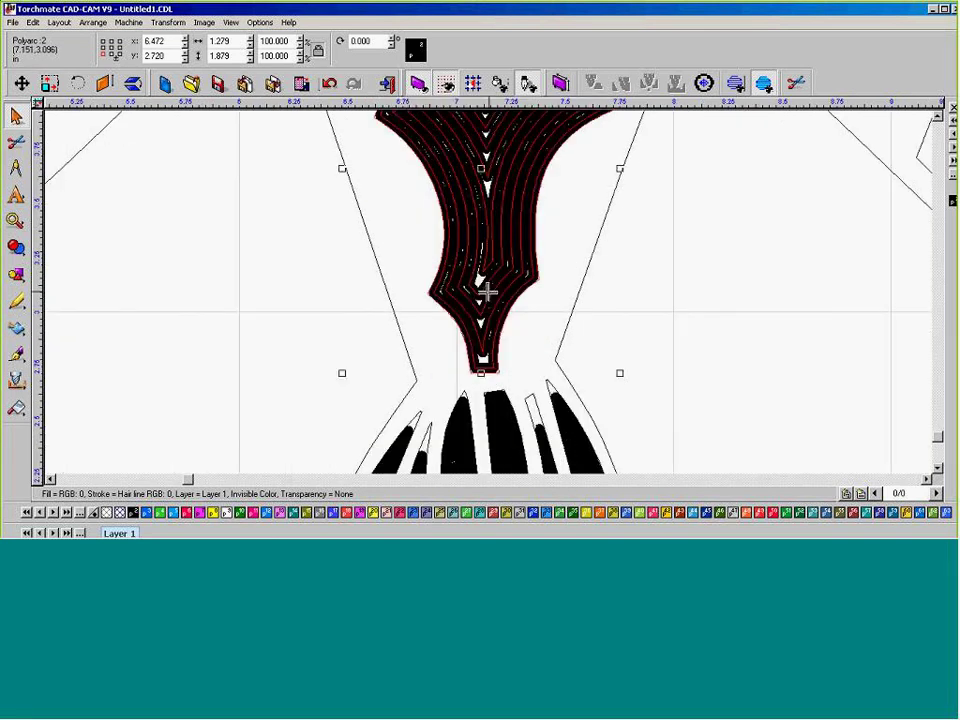
scroll(490, 230, "down", 1)
scroll(495, 208, "up", 2)
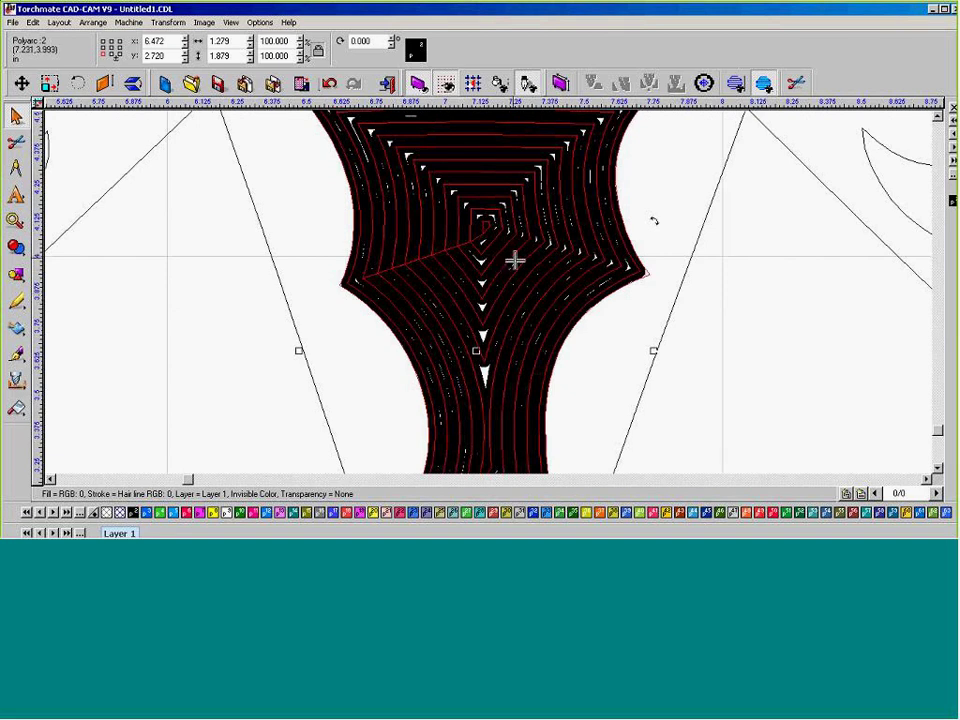
scroll(487, 297, "down", 3)
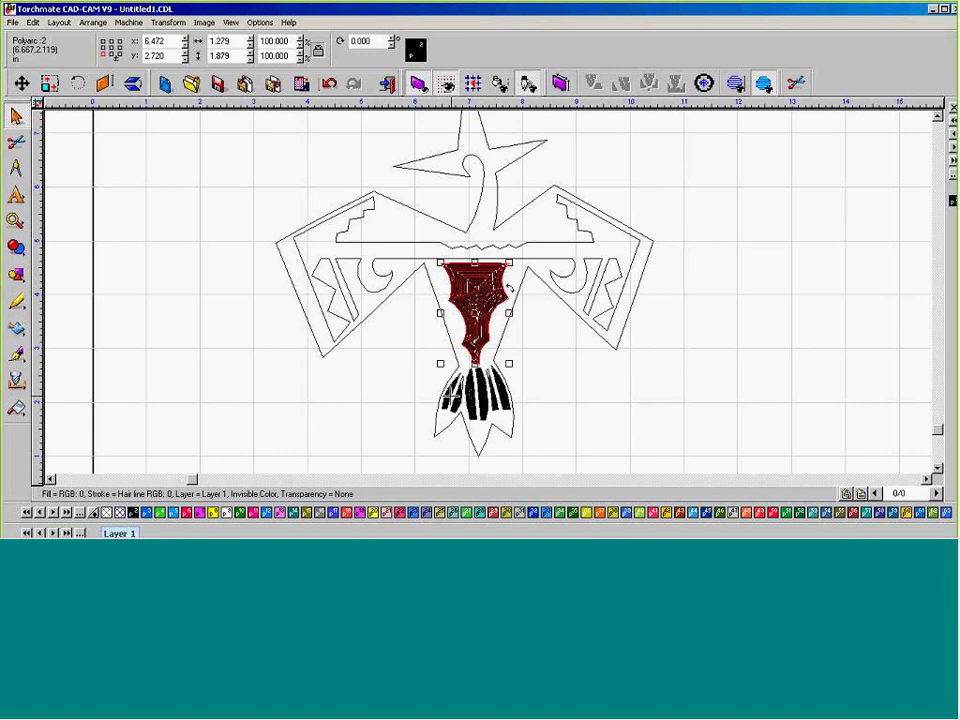
scroll(489, 289, "up", 3)
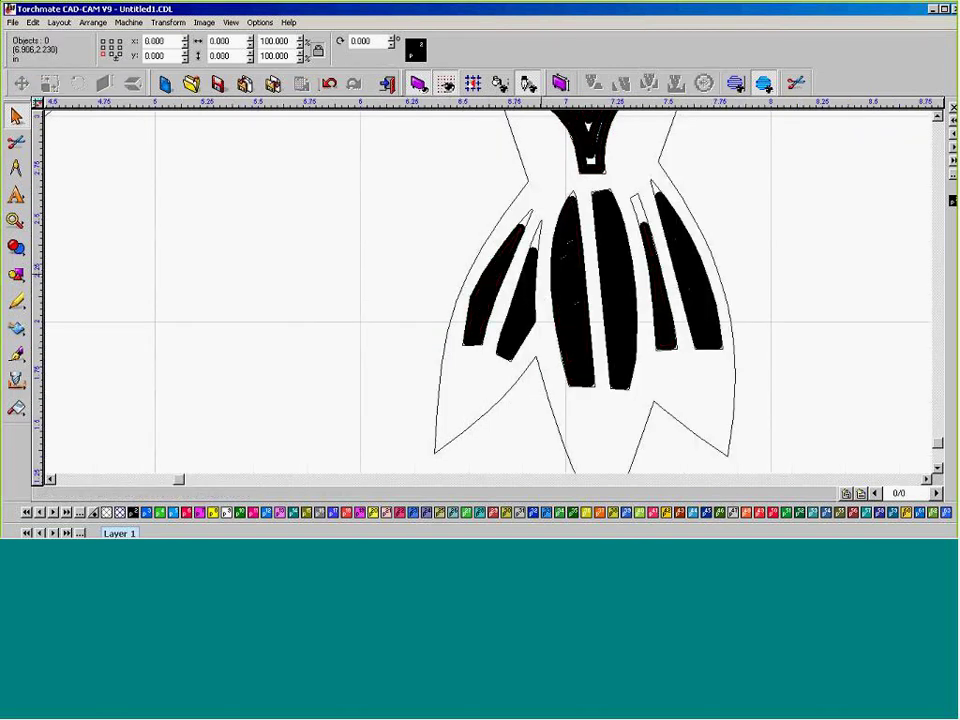
left_click(518, 312)
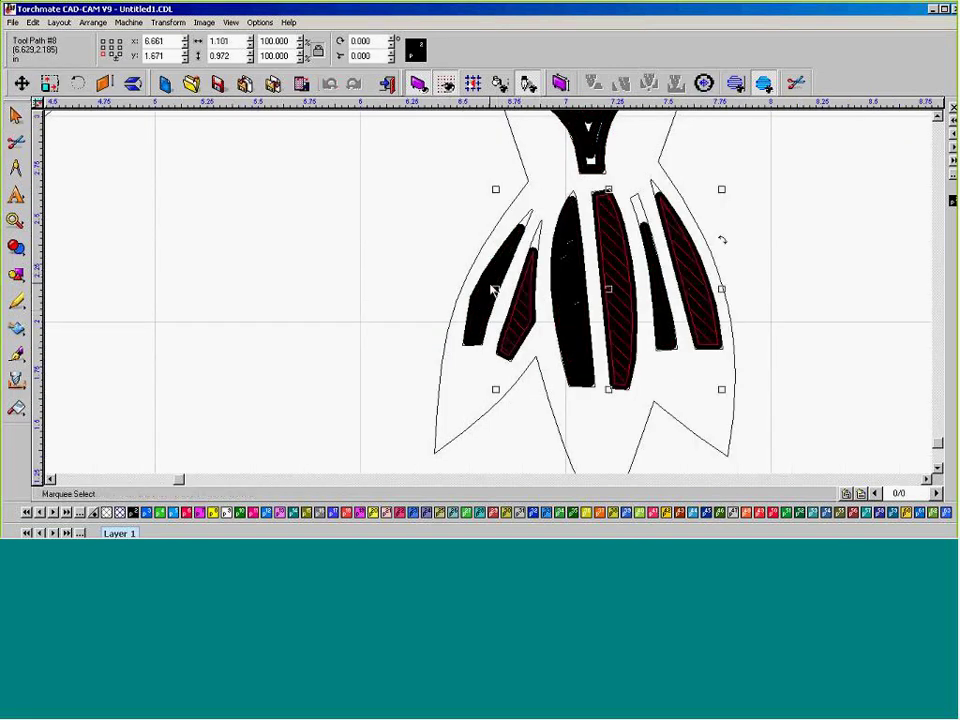
left_click(563, 268)
scroll(557, 252, "down", 3)
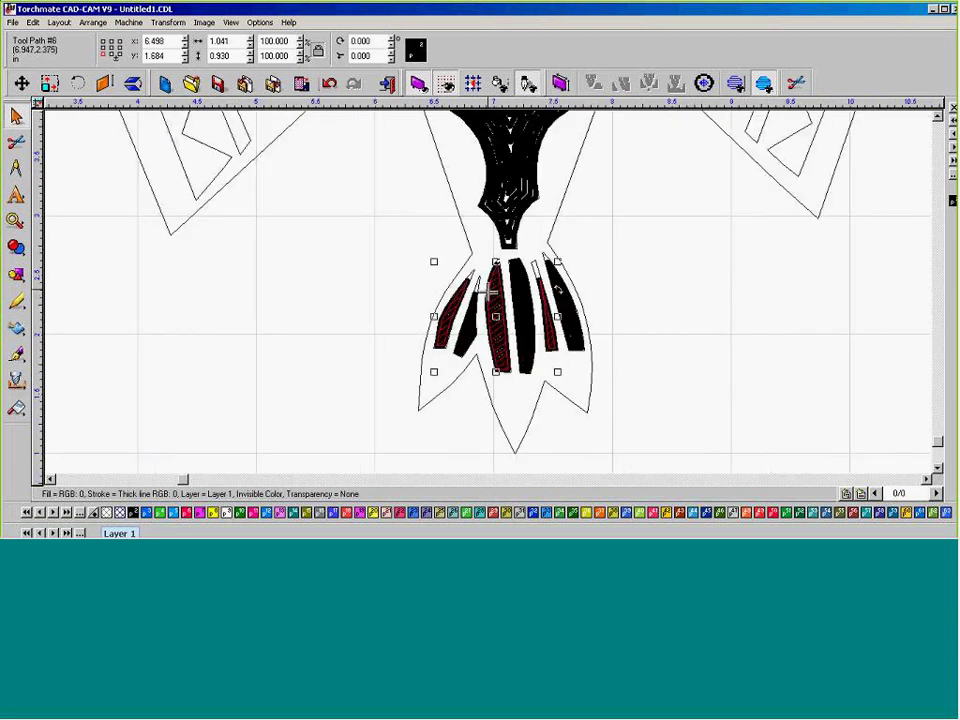
scroll(490, 258, "up", 5)
left_click(493, 257)
scroll(675, 228, "down", 3)
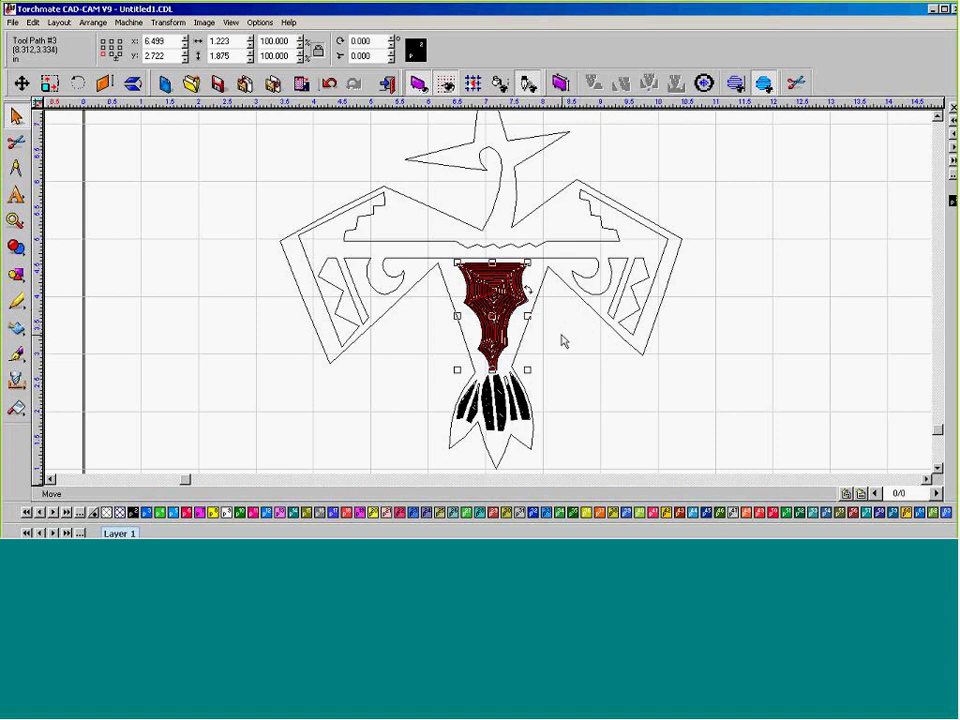
left_click(567, 241)
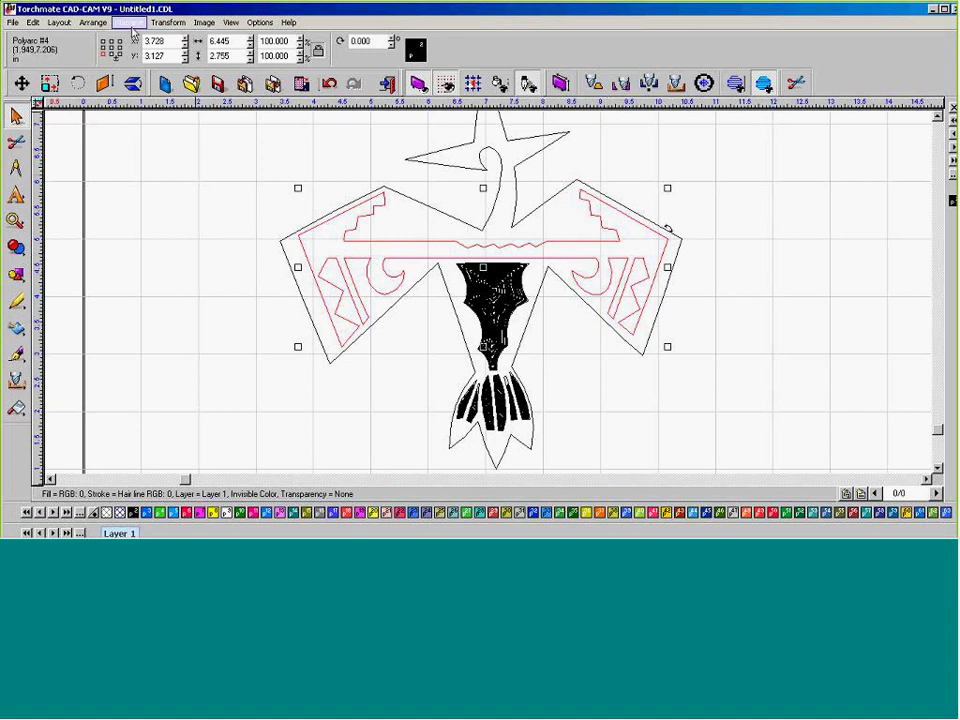
Apply an online Plate Marker toolpath at feed rate 30 to the wing pattern.
left_click(132, 22)
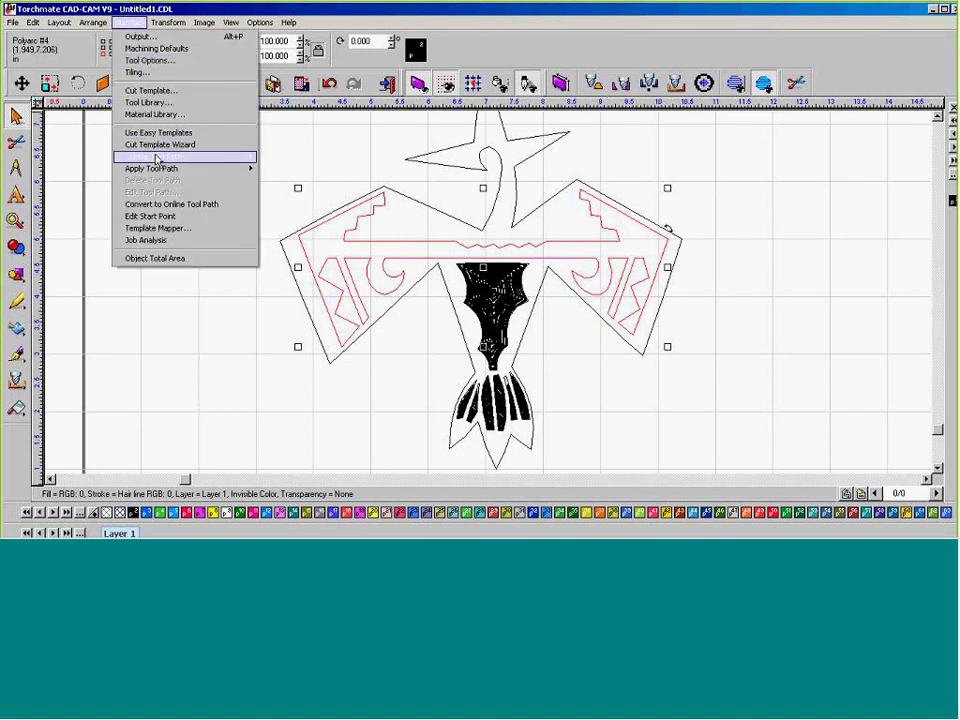
mouse_move(156, 158)
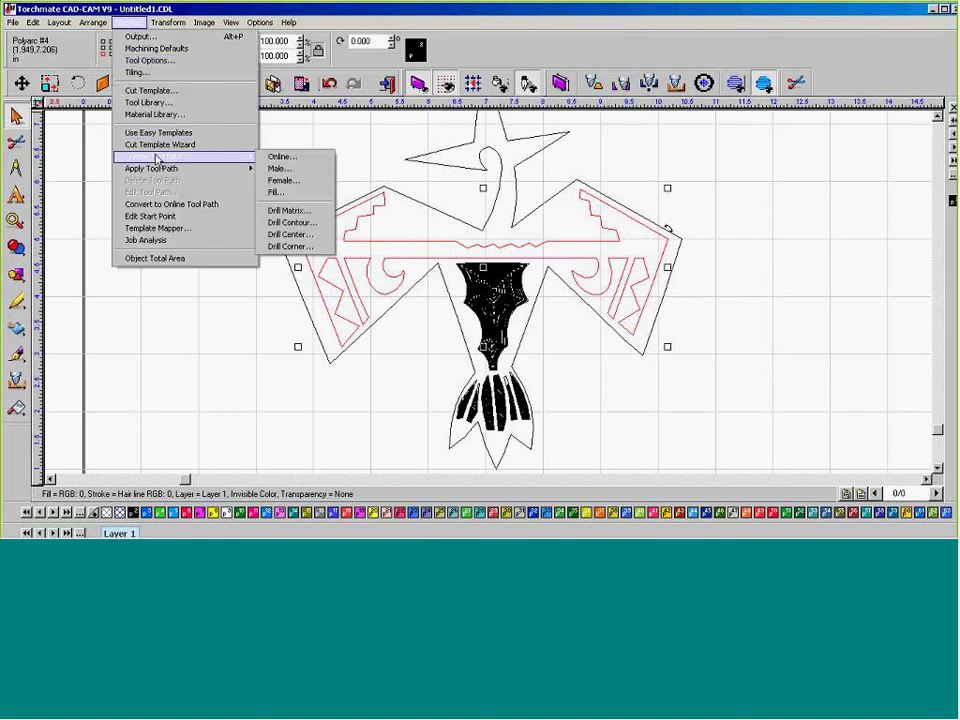
left_click(272, 160)
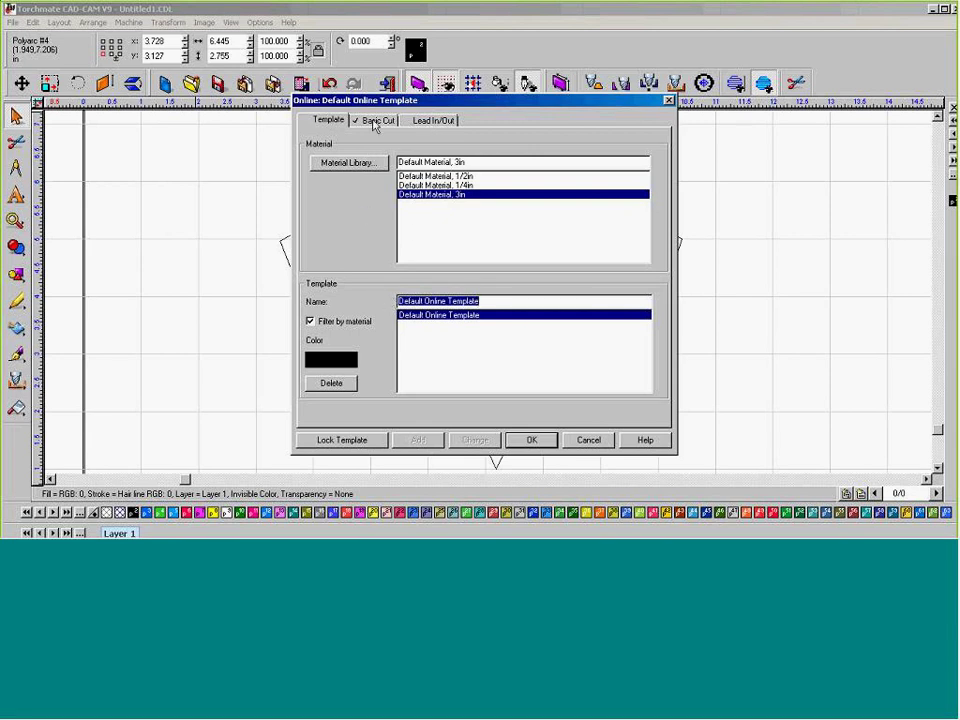
left_click(375, 122)
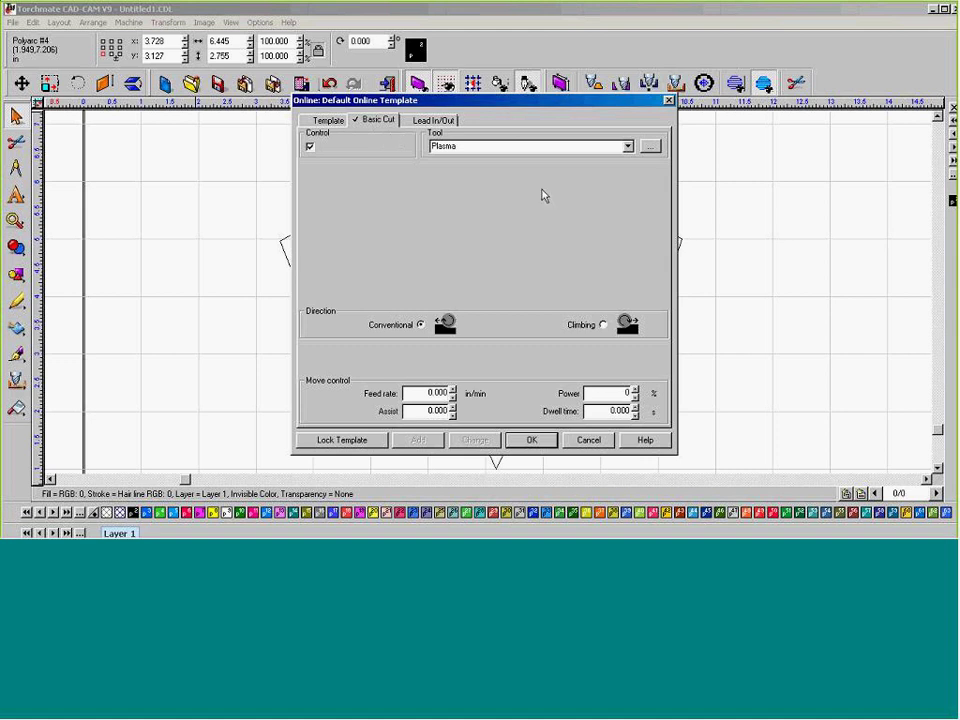
left_click(627, 147)
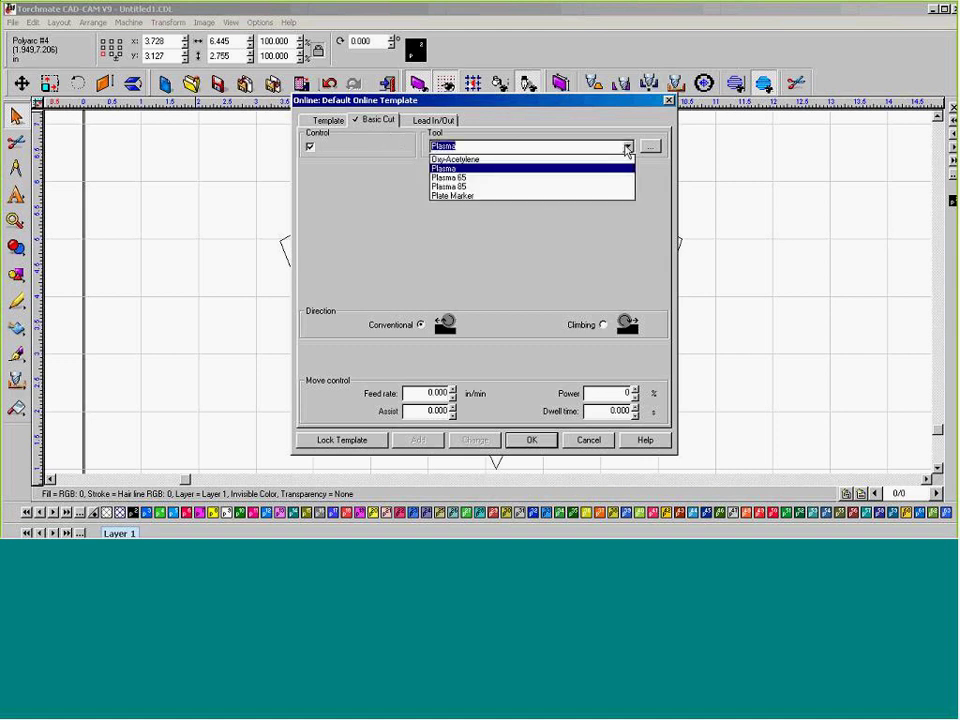
left_click(489, 196)
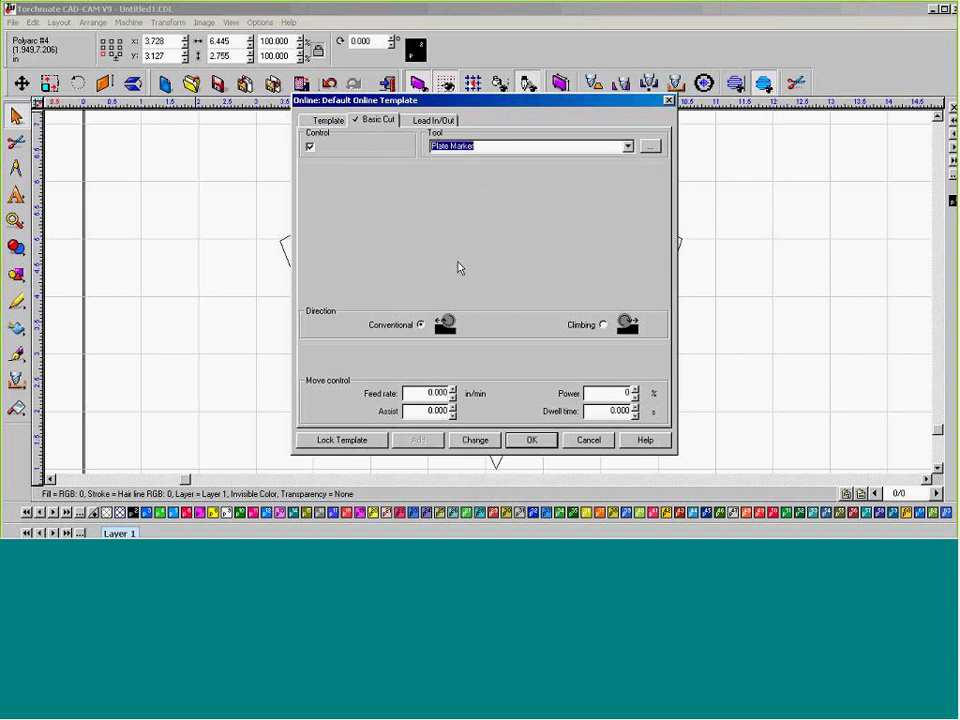
double_click(420, 393)
type("30")
left_click(550, 446)
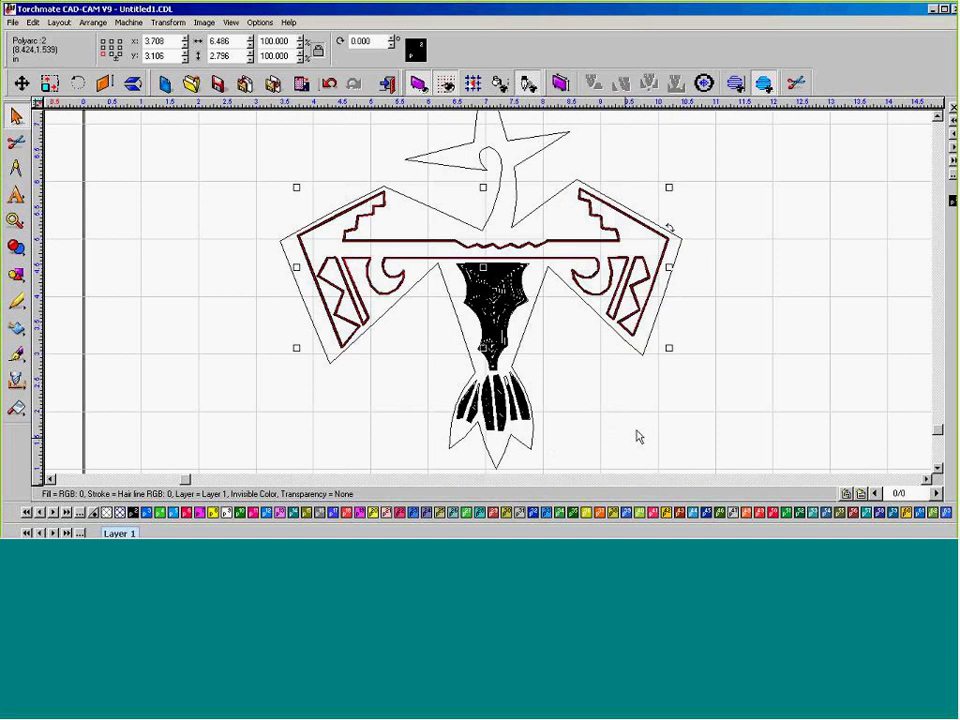
Select the tail feather and body spiral toolpaths to check them, then deselect everything.
left_click(491, 410)
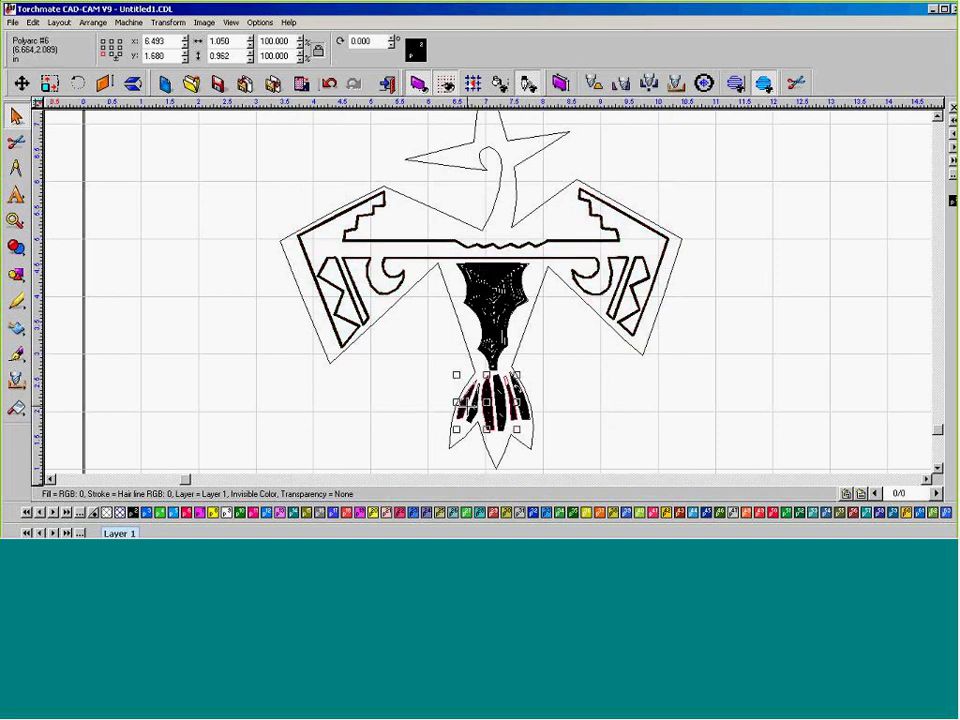
left_click(491, 410)
left_click(495, 295)
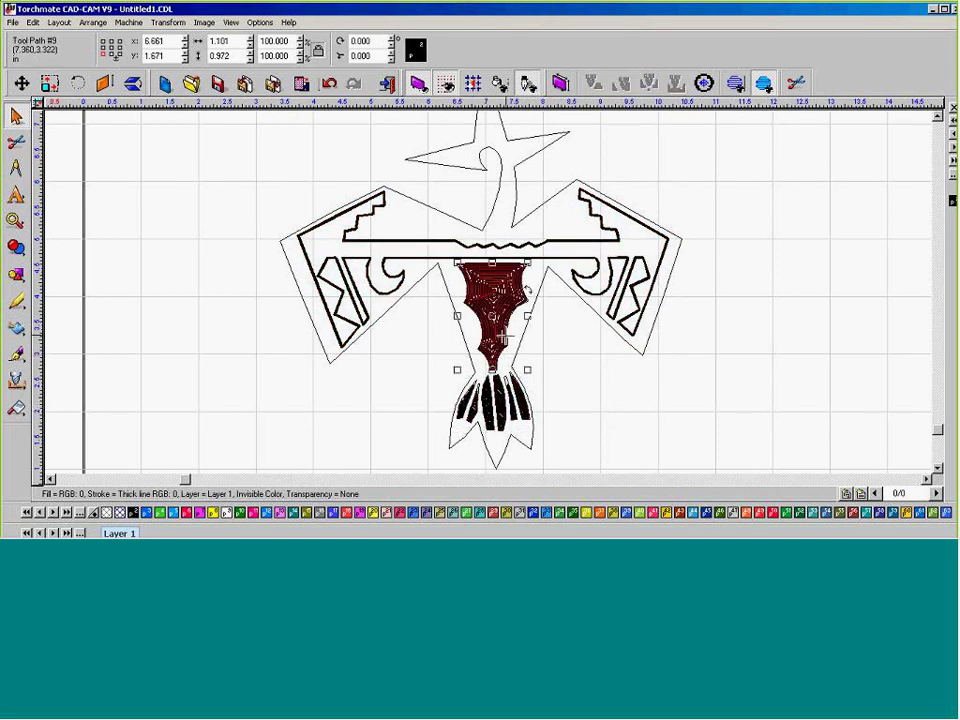
left_click(587, 317)
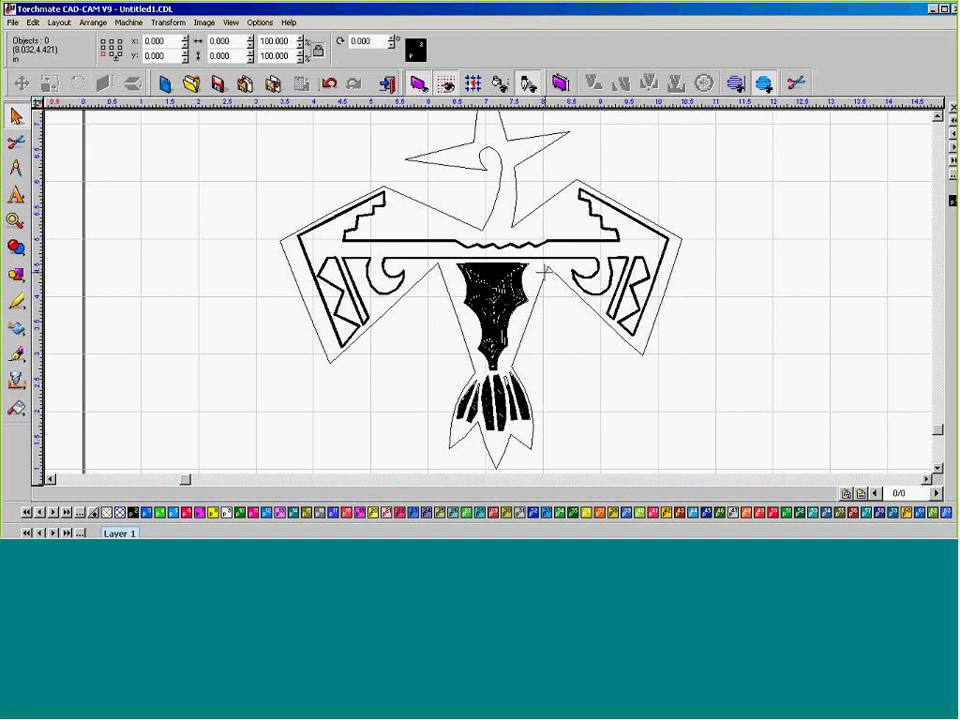
Apply the default Male template to the outer outline with feed rate 10 and lead in/out.
left_click(544, 271)
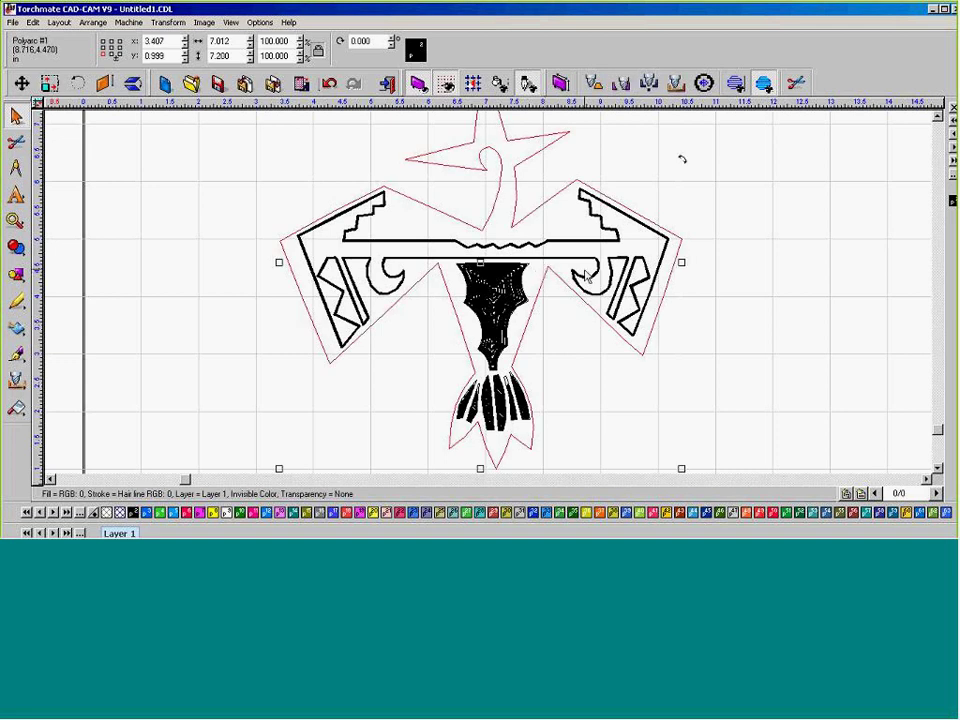
left_click(132, 22)
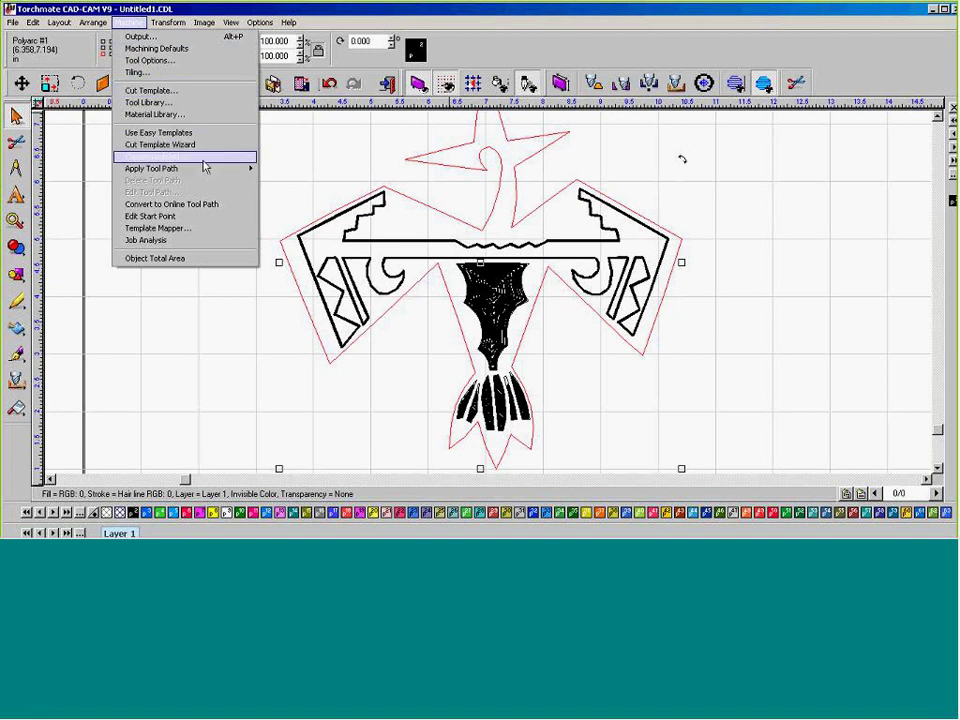
mouse_move(205, 165)
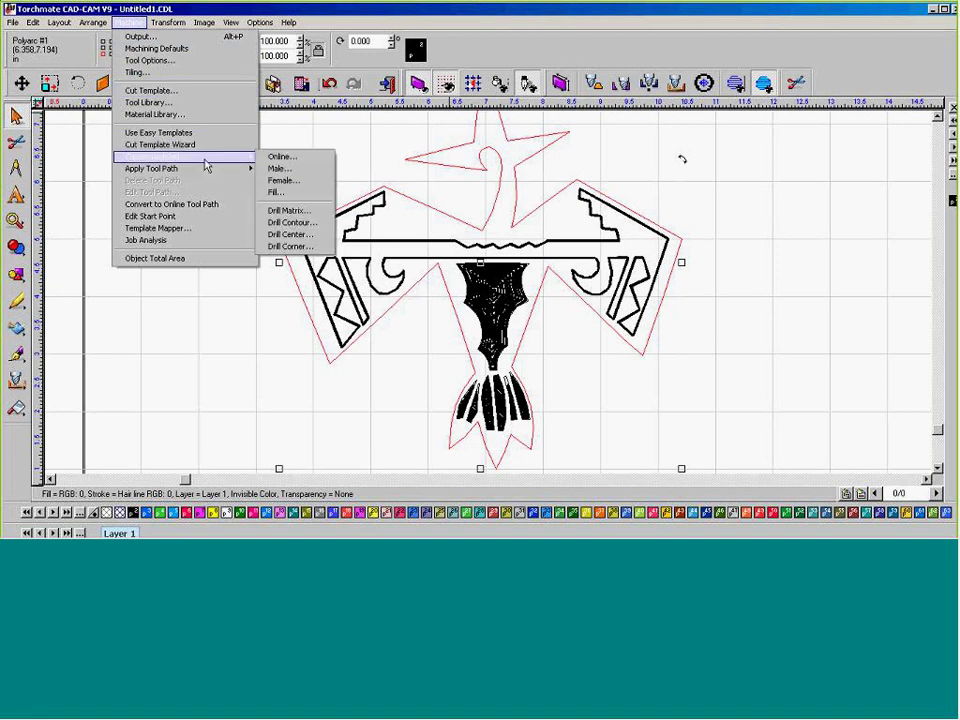
left_click(280, 171)
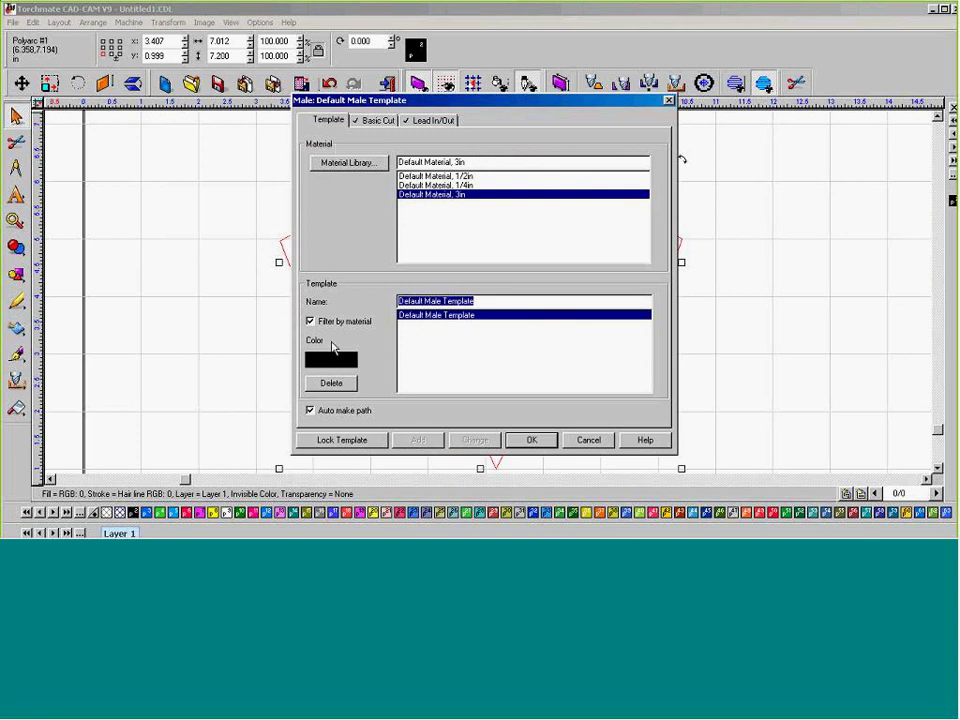
left_click(378, 120)
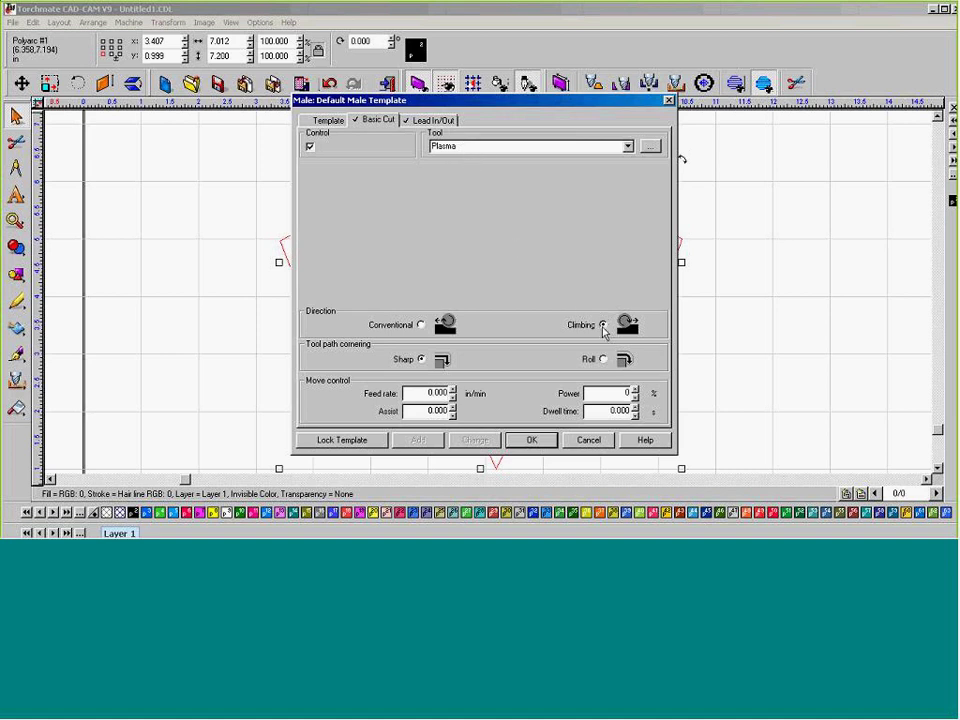
left_click_drag(414, 393, 504, 396)
type("100")
mouse_move(424, 104)
left_mouse_down()
mouse_move(691, 116)
mouse_move(271, 113)
left_mouse_up()
left_click(280, 127)
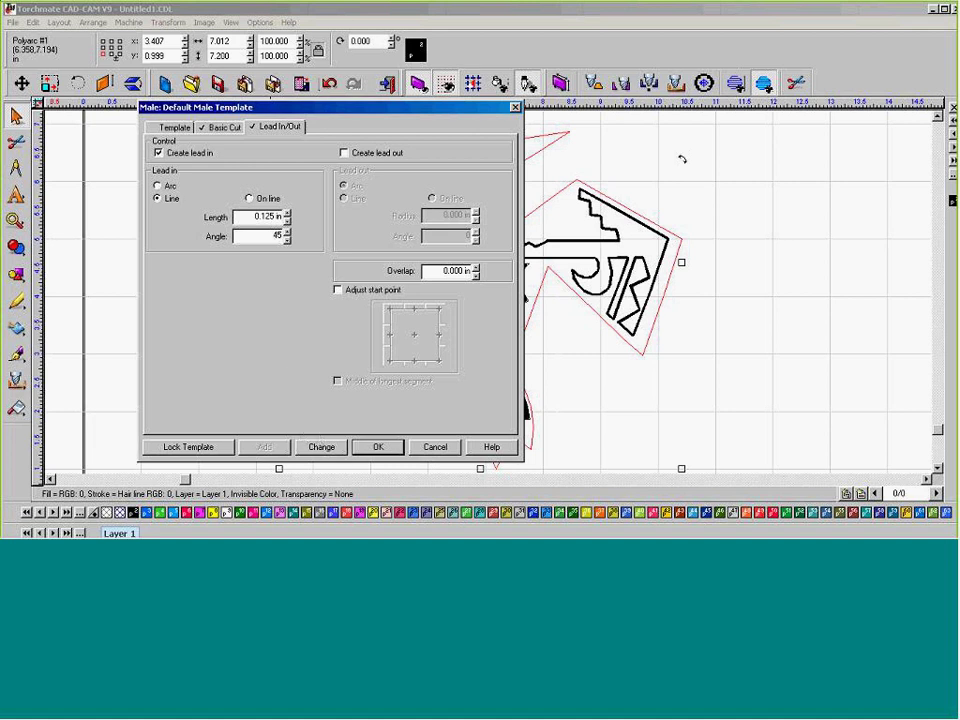
left_click(375, 447)
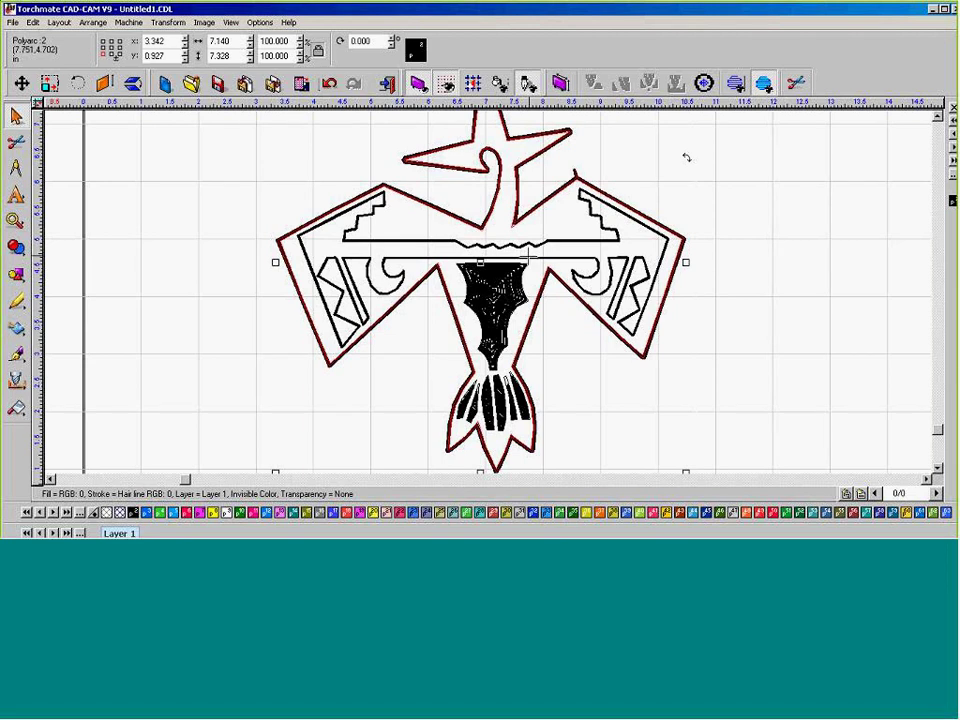
left_click(520, 288)
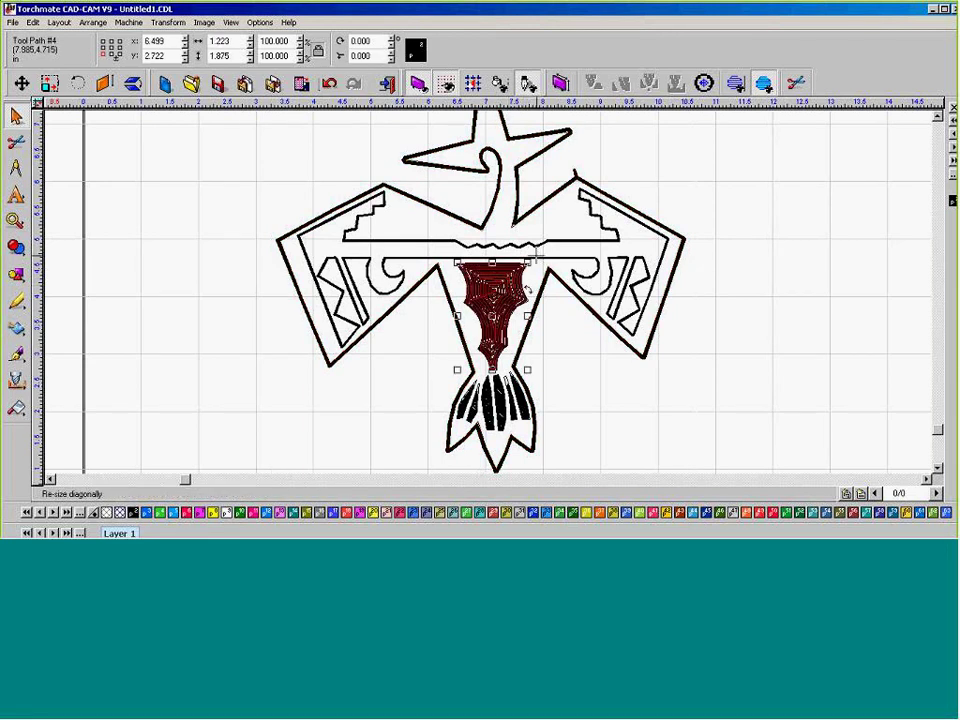
left_click(527, 290)
left_click(505, 398)
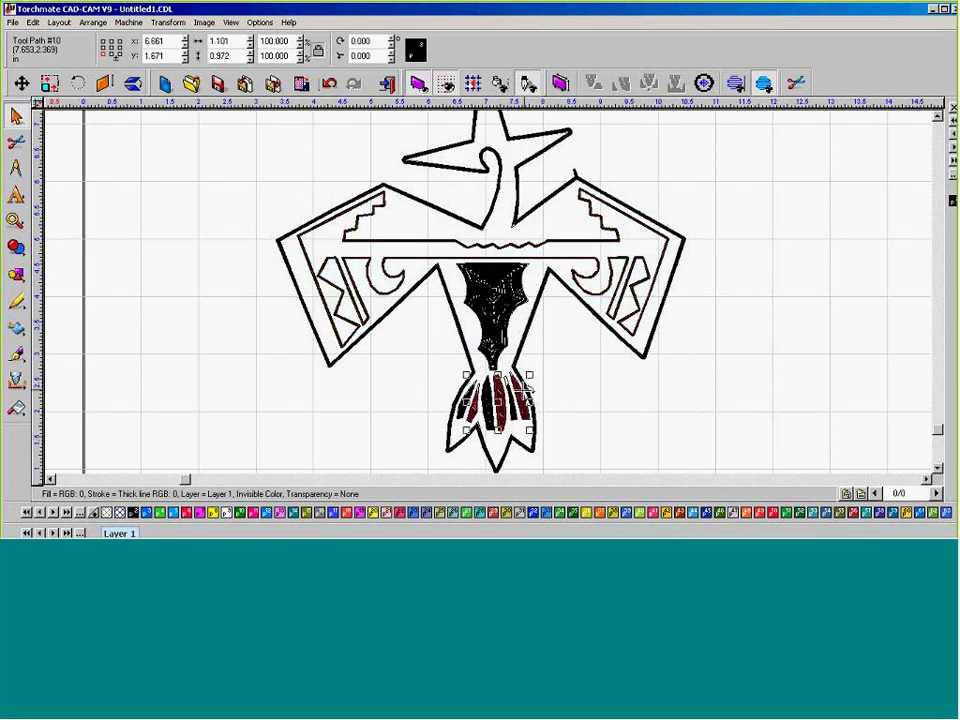
left_click(645, 398)
scroll(677, 392, "down", 4)
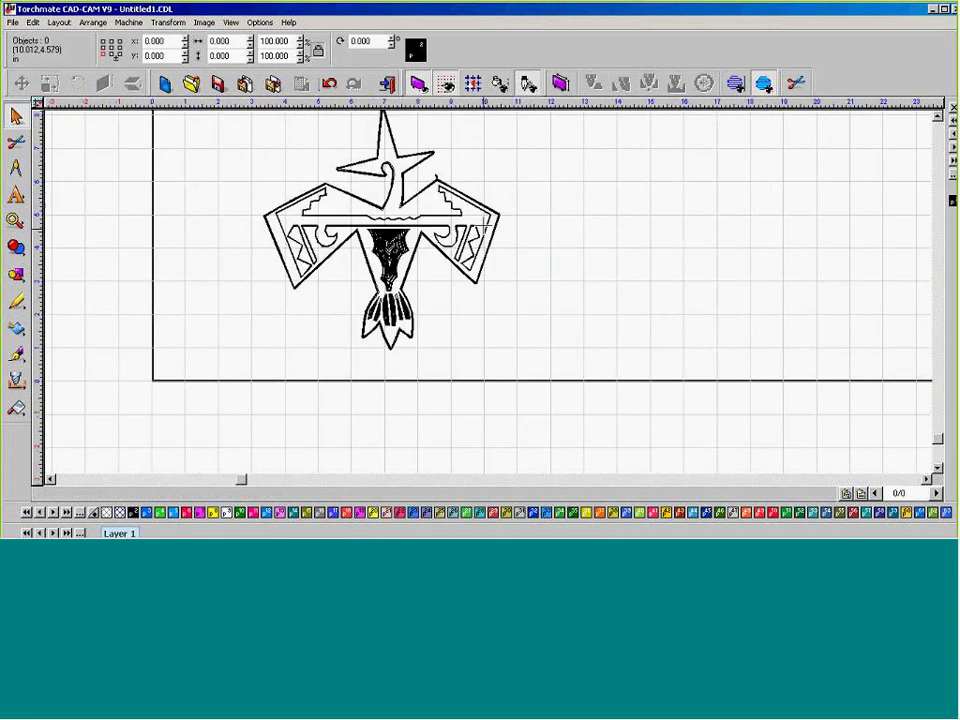
scroll(490, 298, "up", 2)
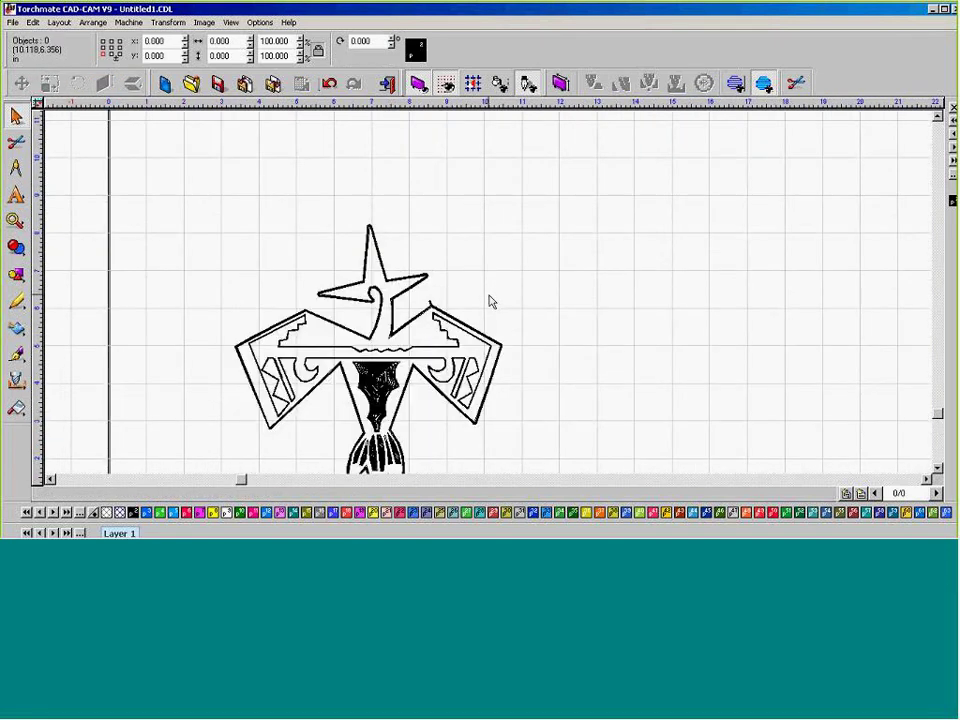
scroll(490, 298, "down", 2)
left_click_drag(330, 216, 553, 411)
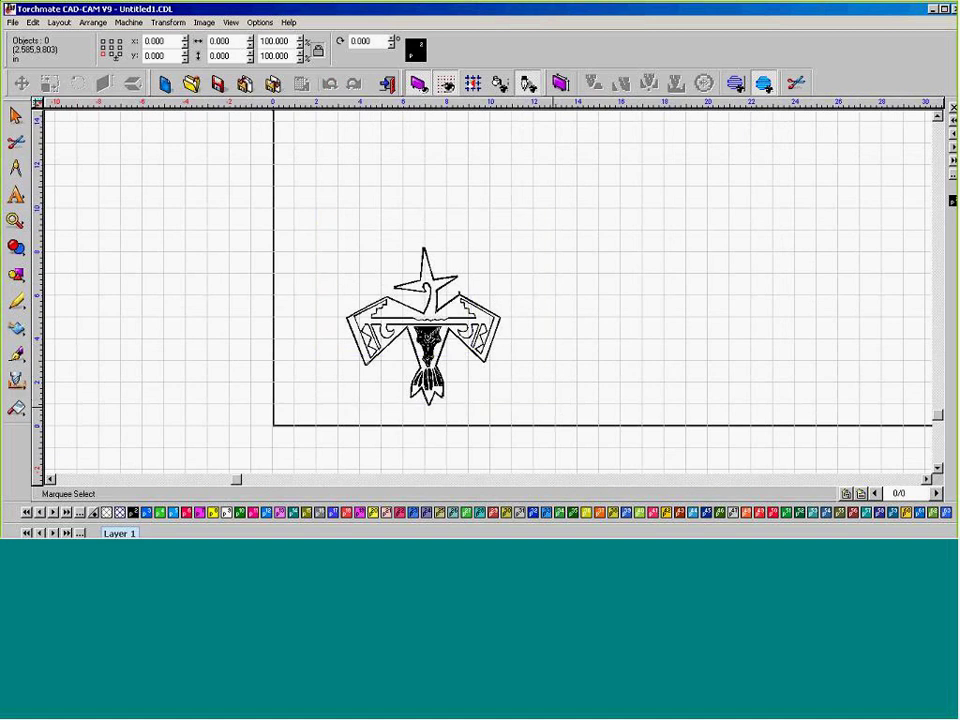
left_click(418, 258)
scroll(490, 298, "up", 2)
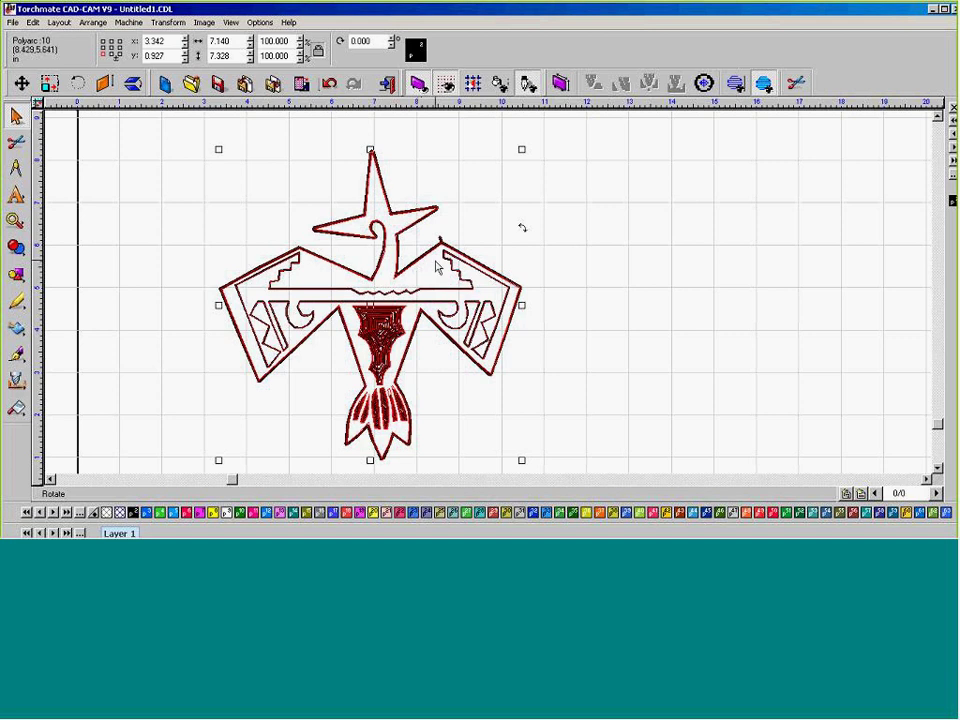
Marquee-select the whole phoenix design again and open Layout > Sequence By List.
left_click(142, 113)
left_click_drag(142, 113, 647, 468)
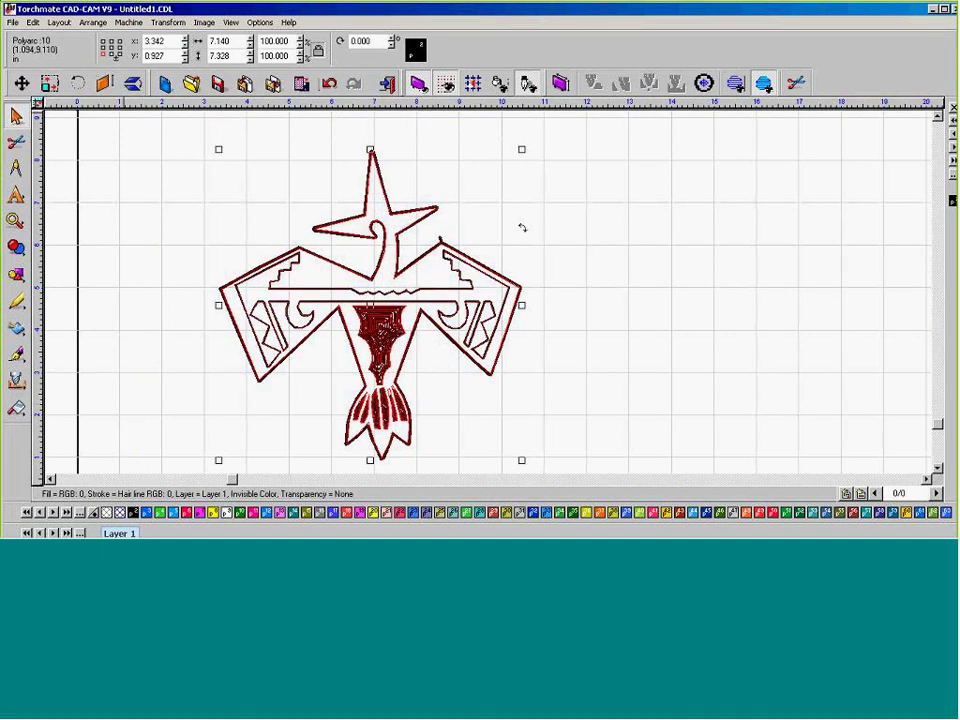
left_click(60, 22)
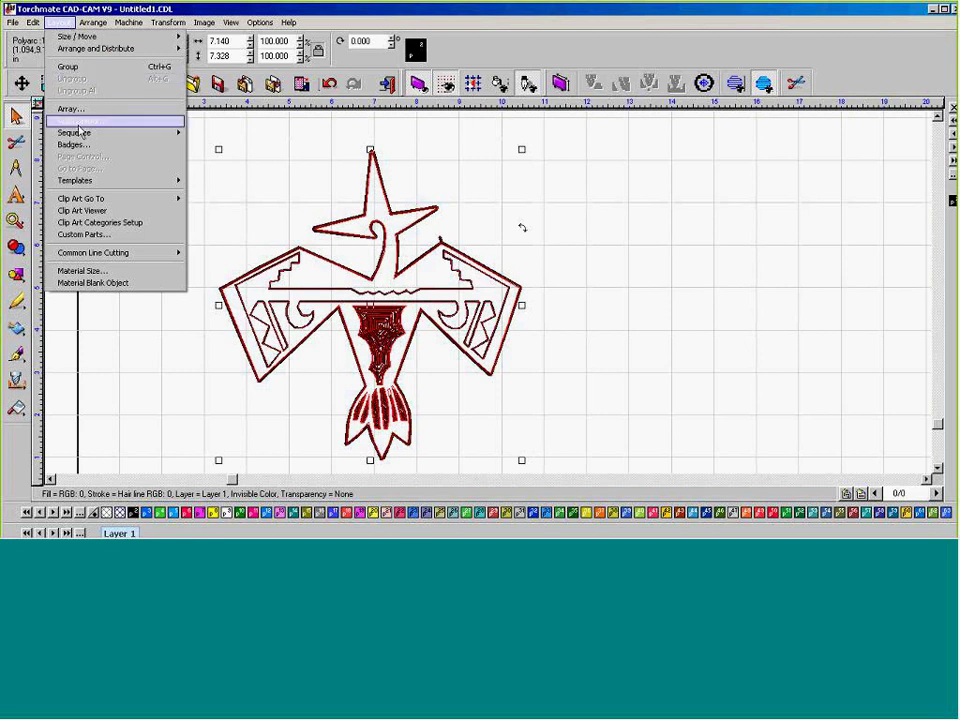
mouse_move(74, 136)
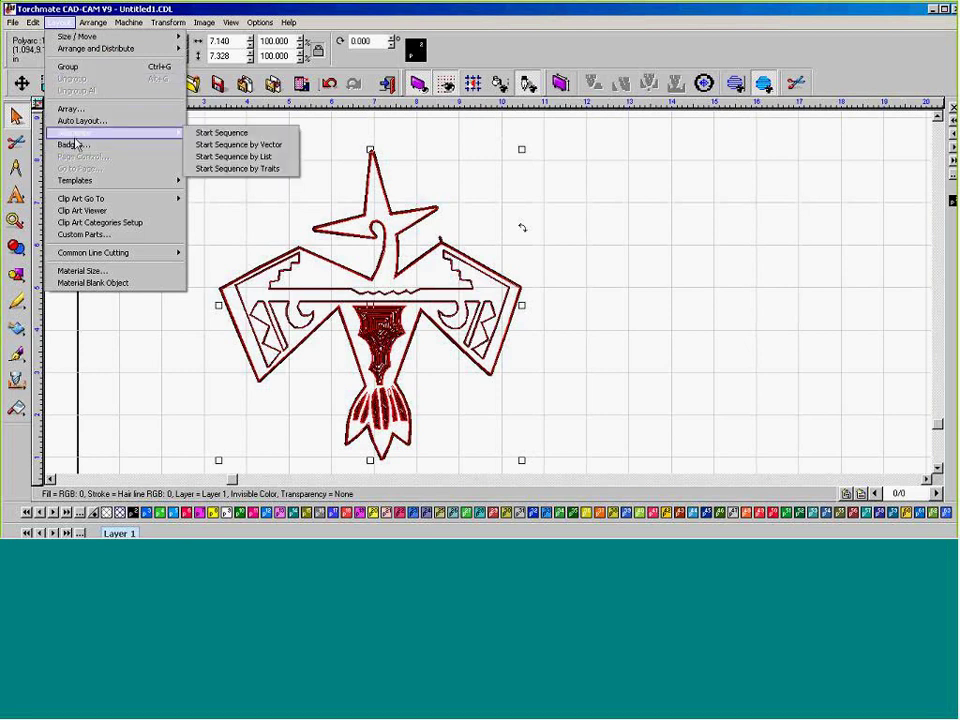
left_click(231, 158)
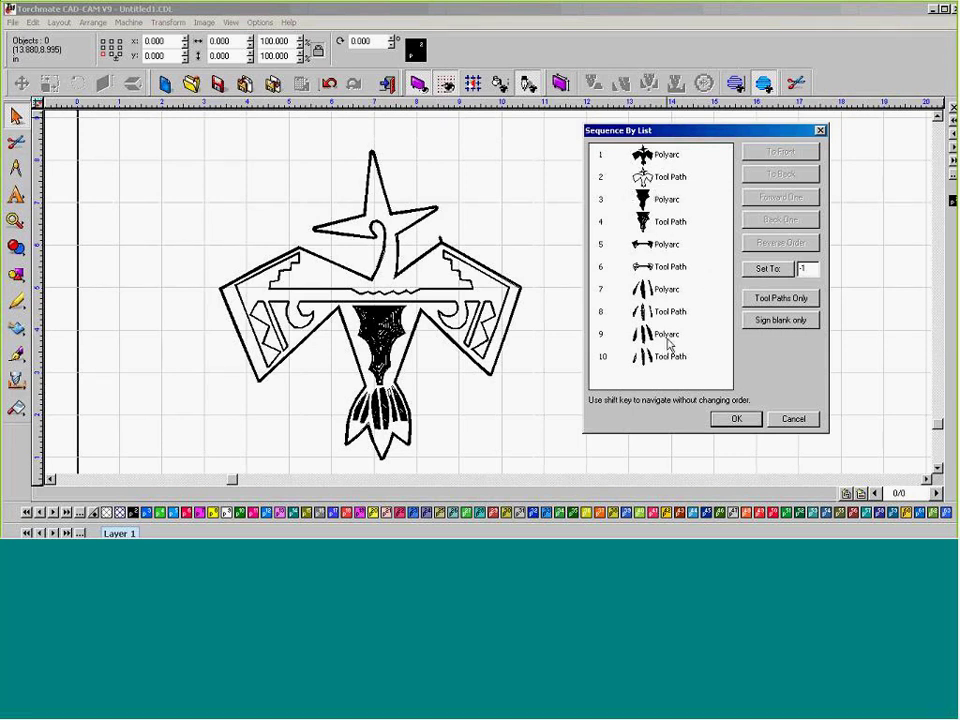
Filter the sequence list to Tool Paths Only and step through each path.
left_click(762, 304)
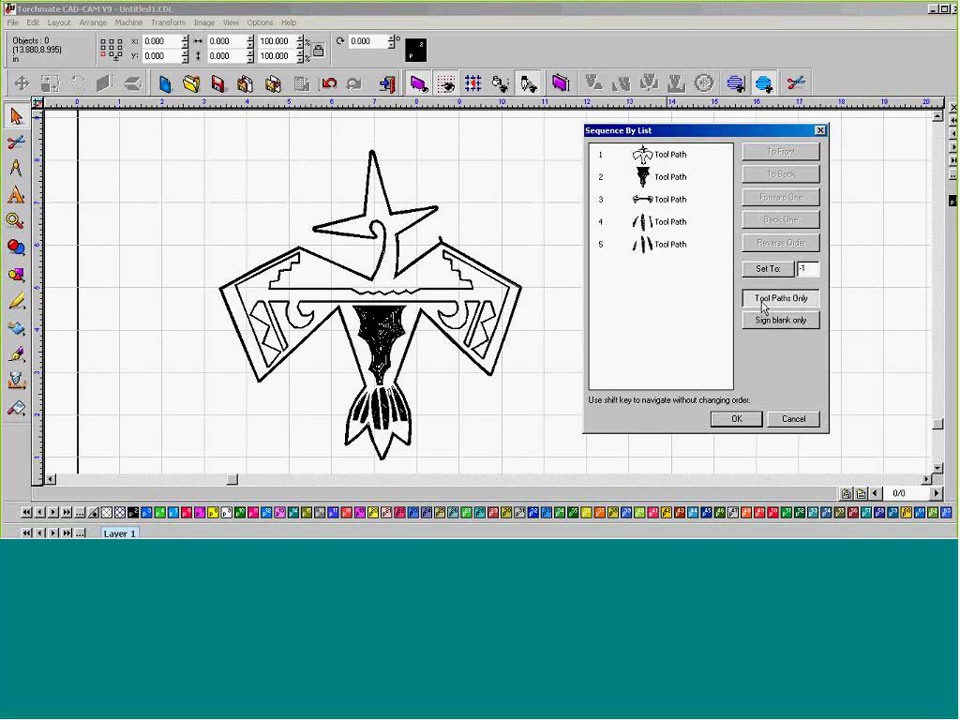
left_click(660, 154)
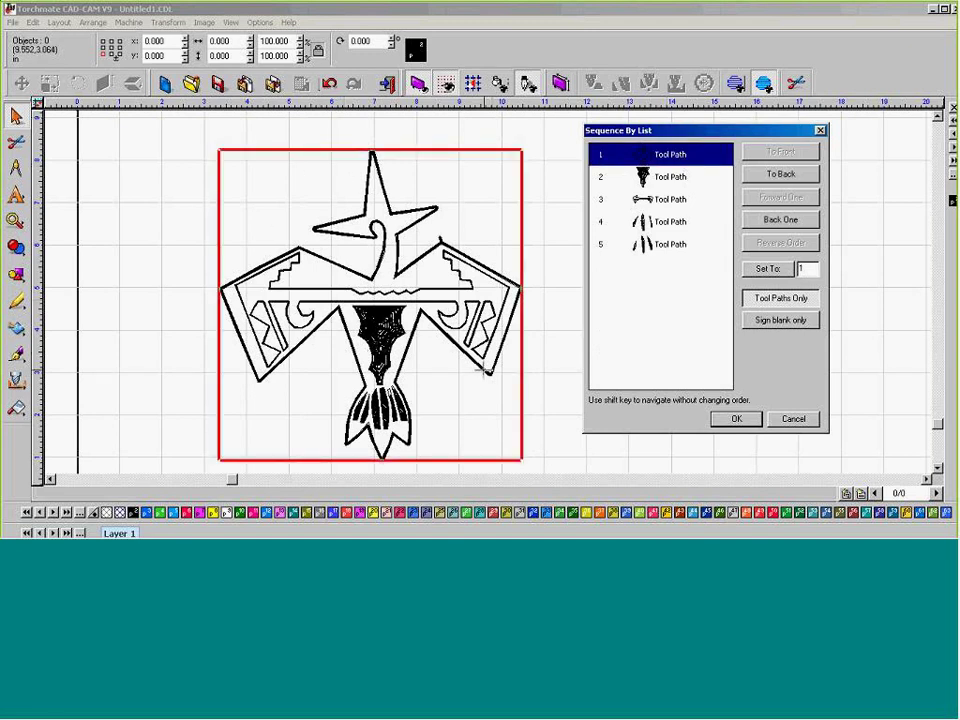
left_click(665, 177)
left_click(670, 199)
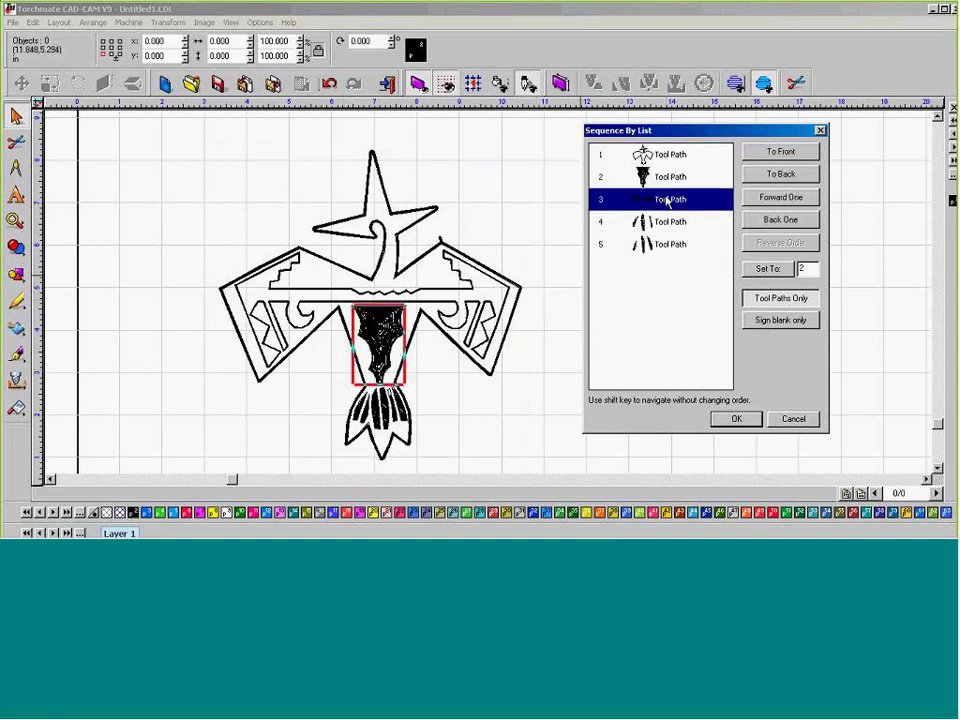
left_click(672, 229)
left_click(672, 250)
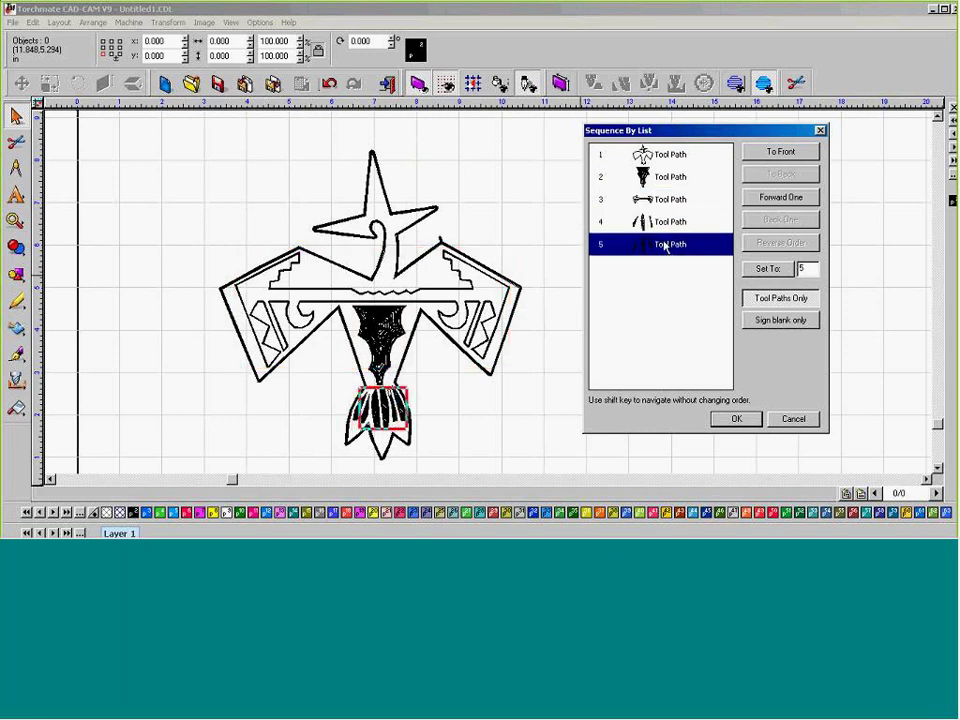
Move the outer outline tool path to the back so it is cut last.
left_click(666, 155)
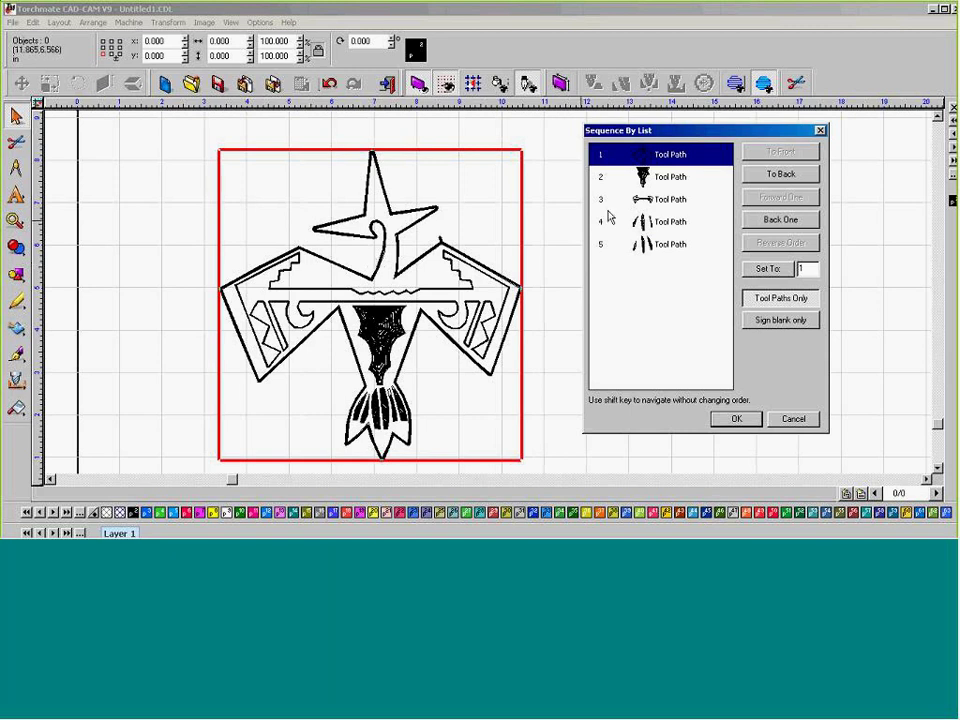
left_click(750, 176)
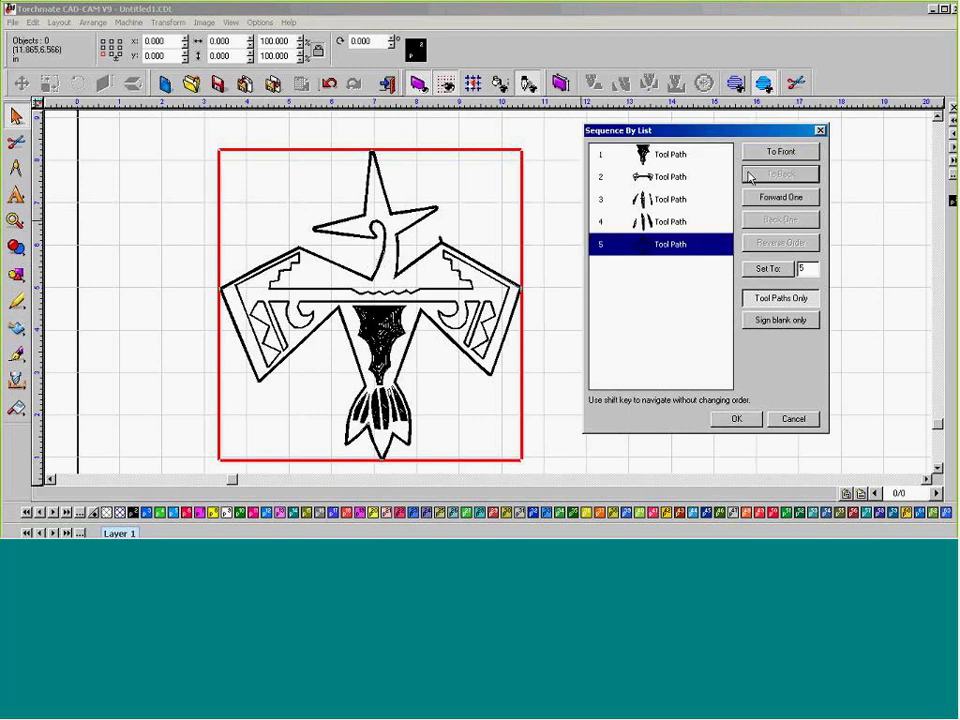
left_click(666, 153)
left_click(668, 176)
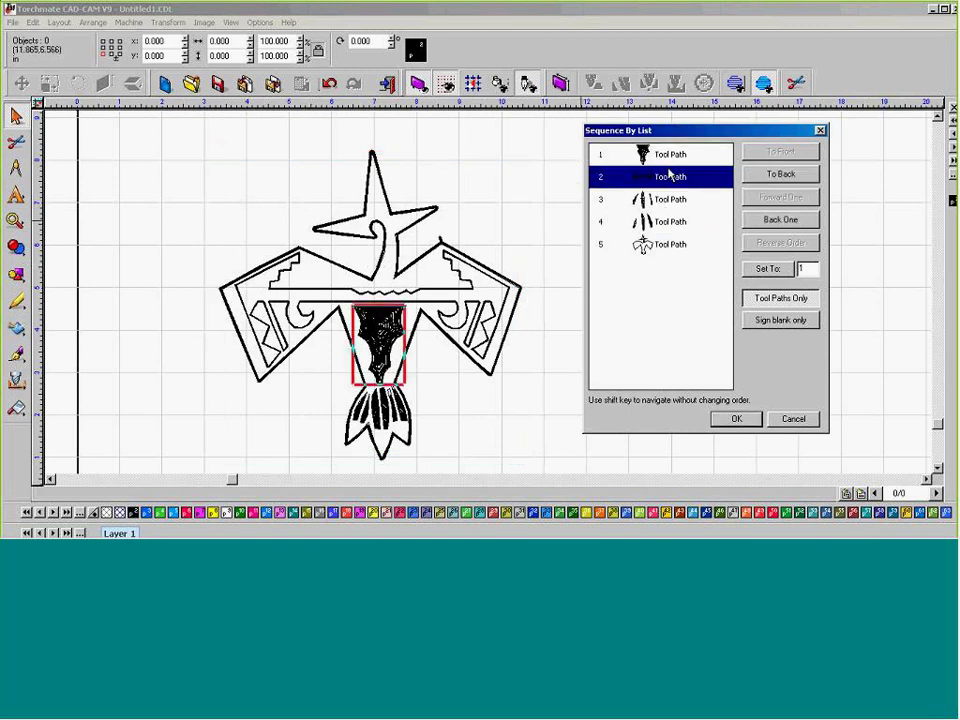
left_click(666, 199)
left_click(665, 221)
left_click(671, 244)
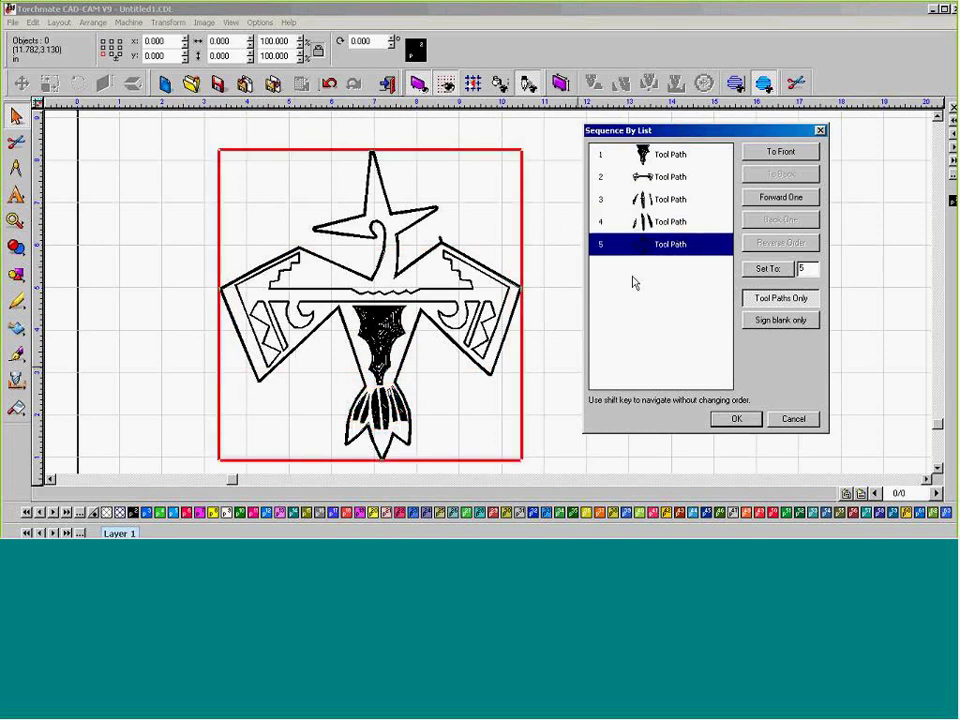
Review the reordered tool paths and confirm the new cut sequence.
left_click(670, 218)
left_click(670, 199)
left_click(668, 176)
left_click(667, 154)
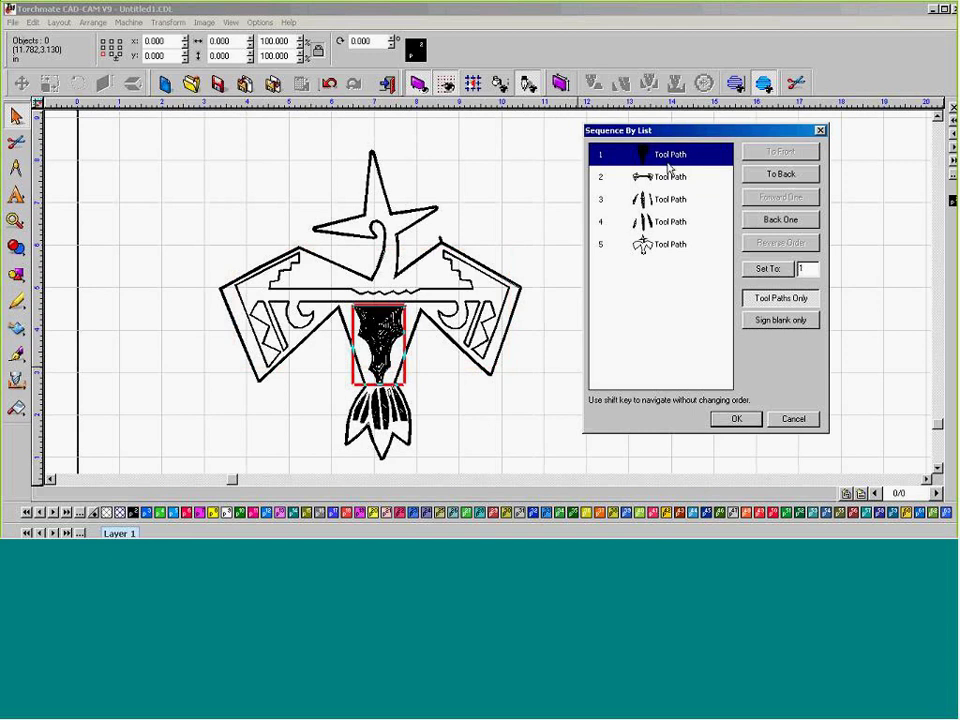
left_click(737, 419)
scroll(490, 295, "down", 3)
Select the entire phoenix design and set its position to X 0, Y 0.
key("ctrl+a")
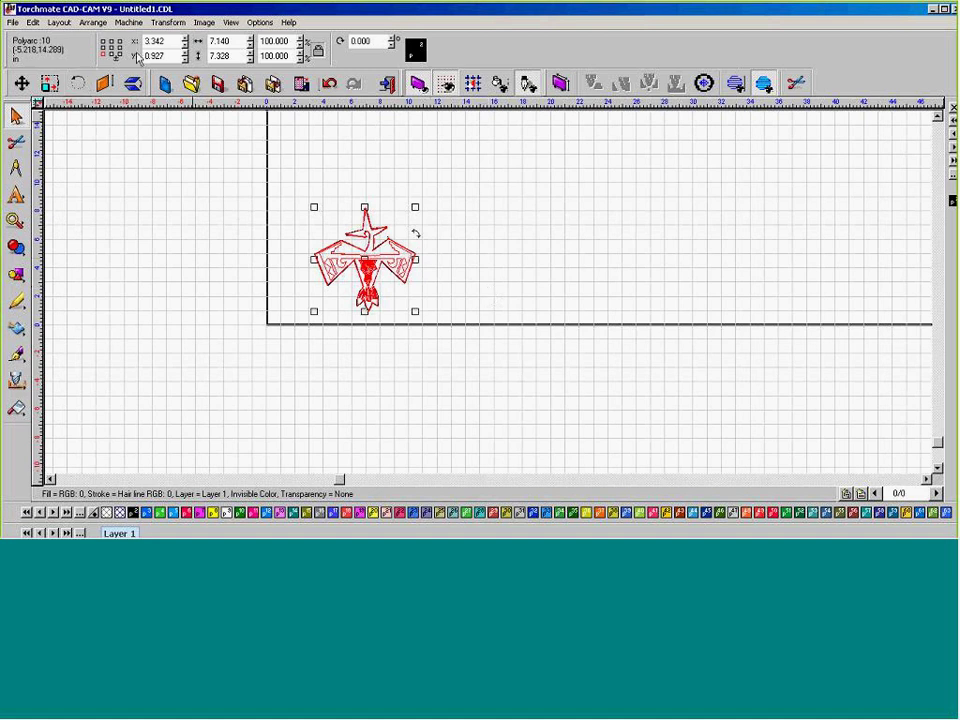
double_click(172, 41)
type("0")
key("Tab")
type("0")
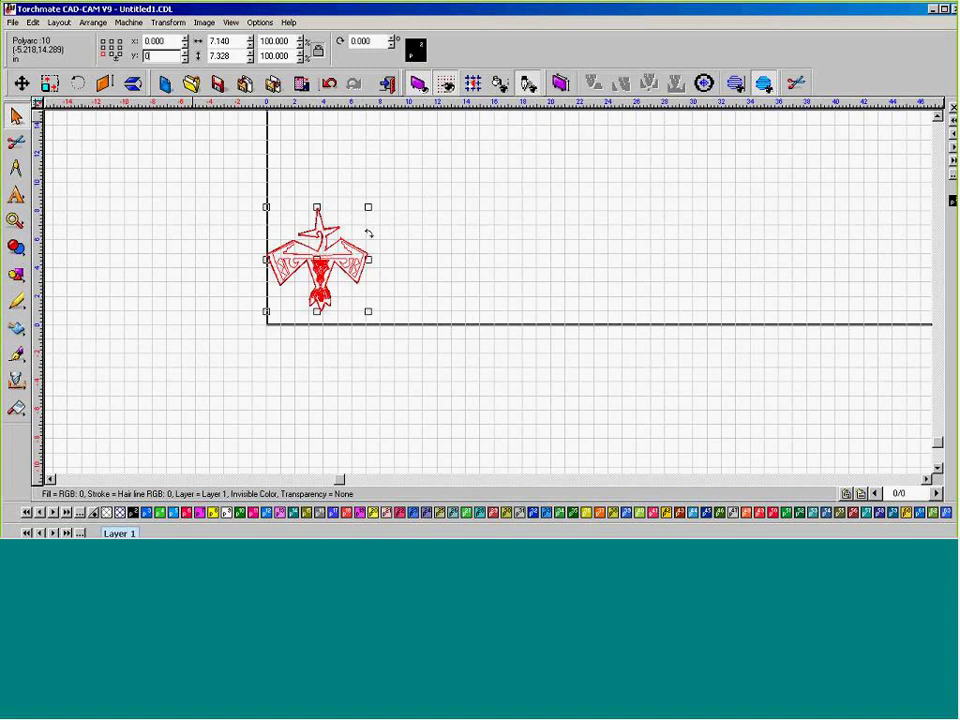
key("Tab")
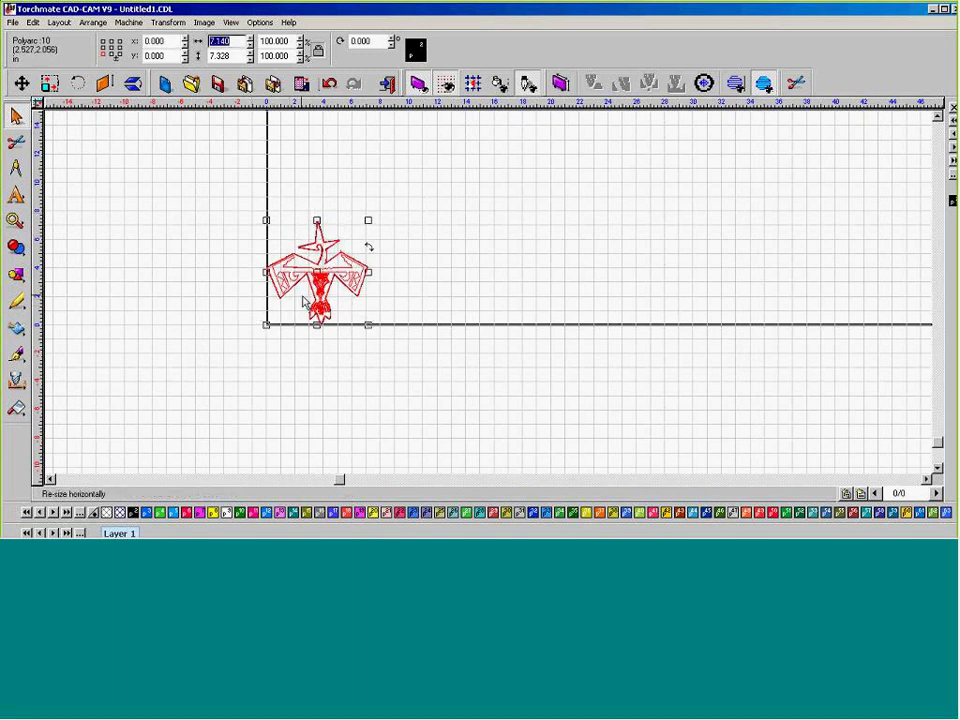
left_click(128, 22)
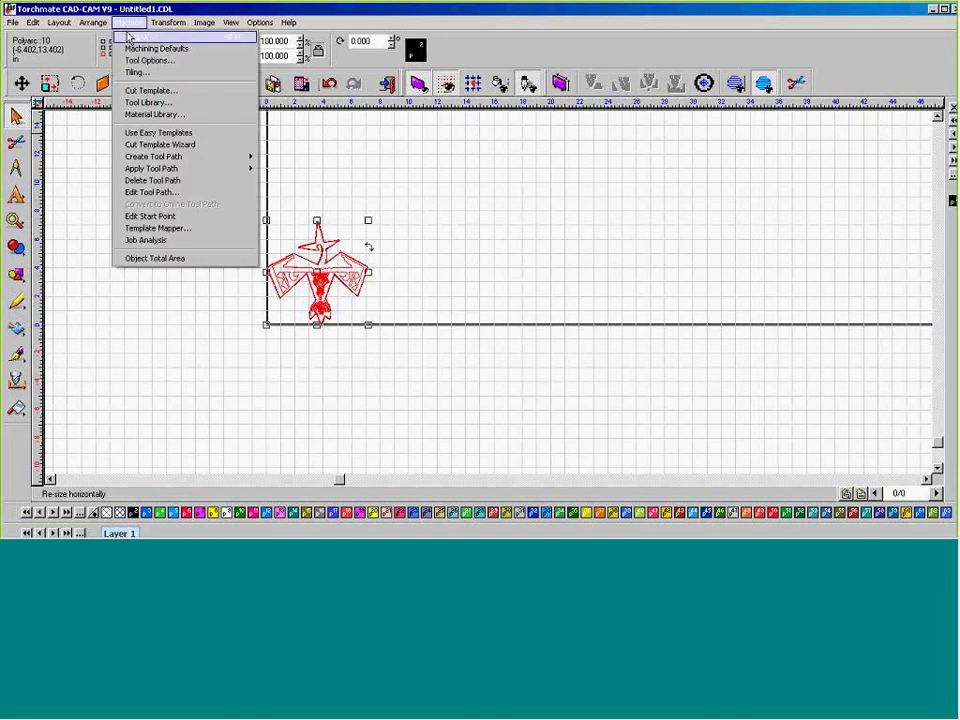
Open the cut preview, zoom in on the logo and start the cut simulation.
left_click(128, 37)
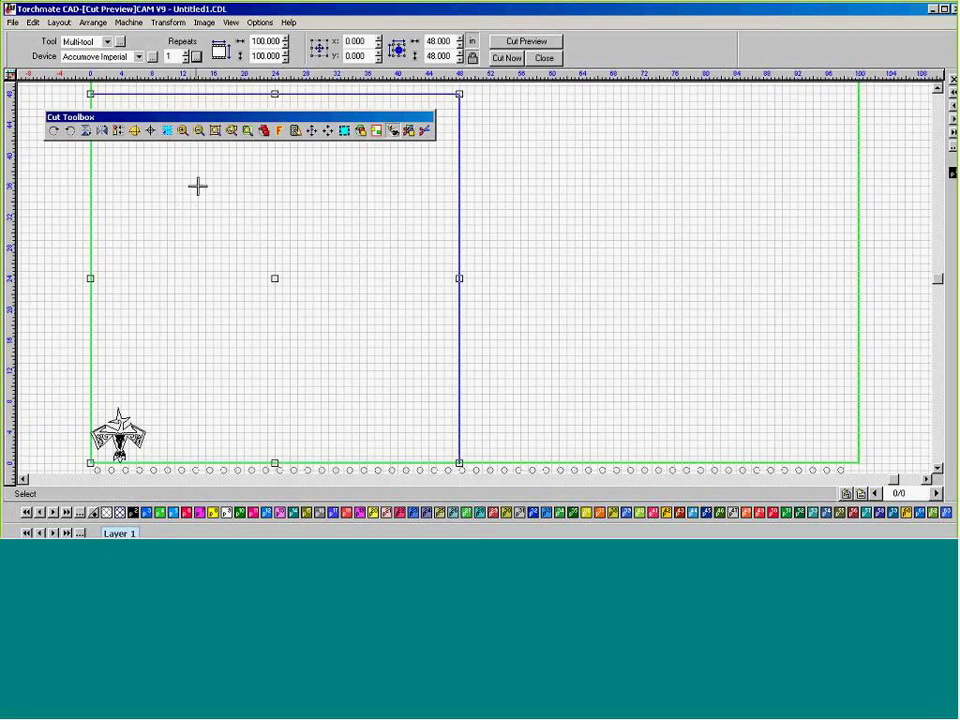
left_click(186, 131)
left_click_drag(78, 404, 145, 462)
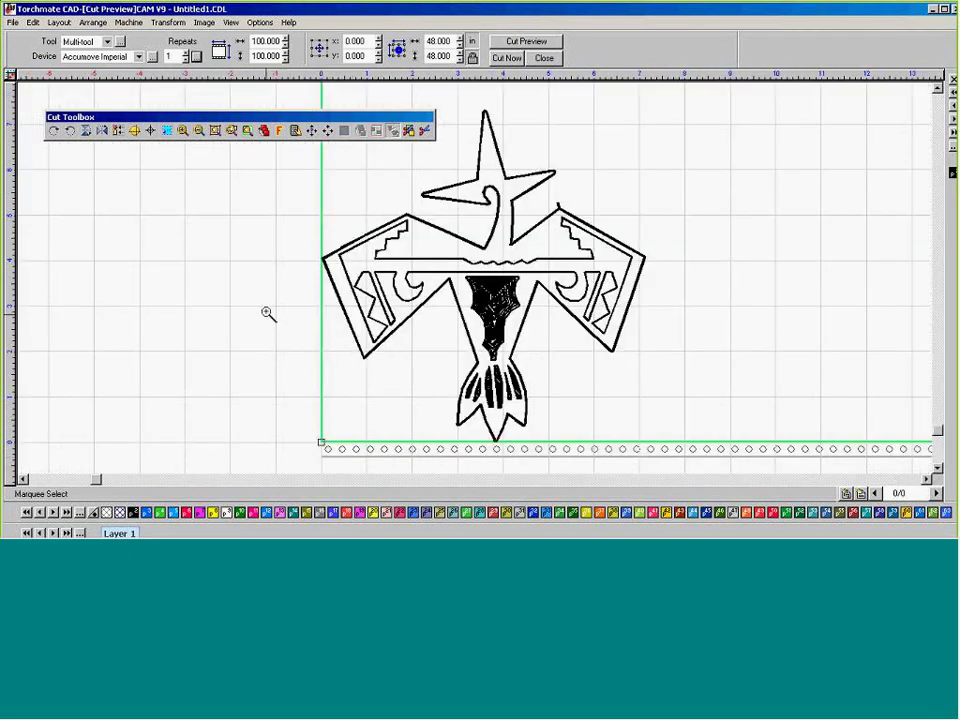
left_click(297, 131)
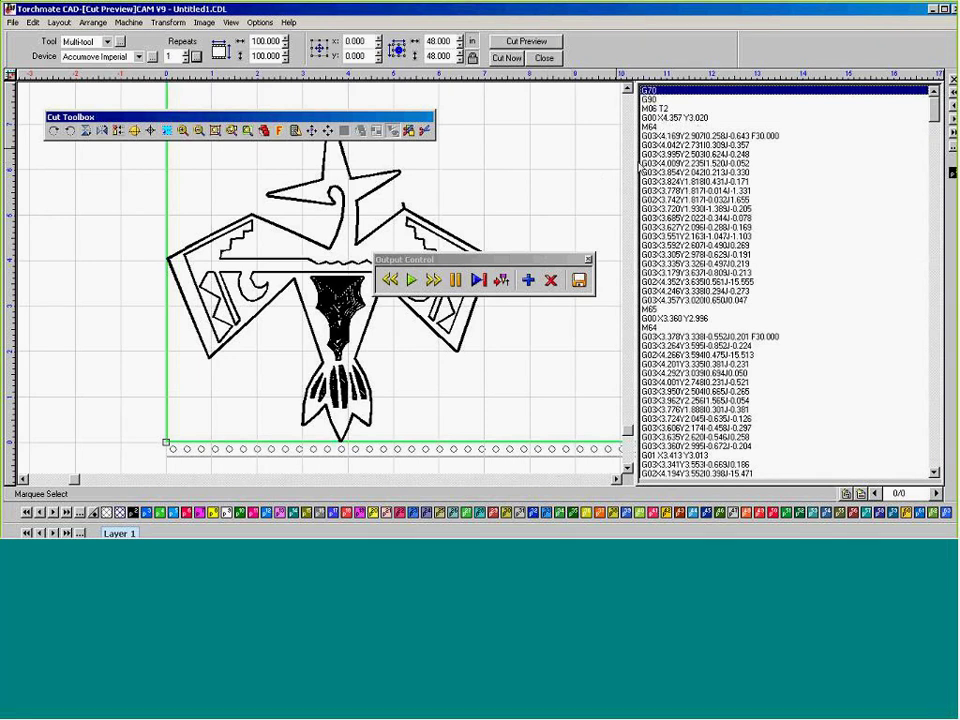
Move the output panel above the phoenix and scroll the G-code list to the end and back.
left_click_drag(462, 266, 492, 161)
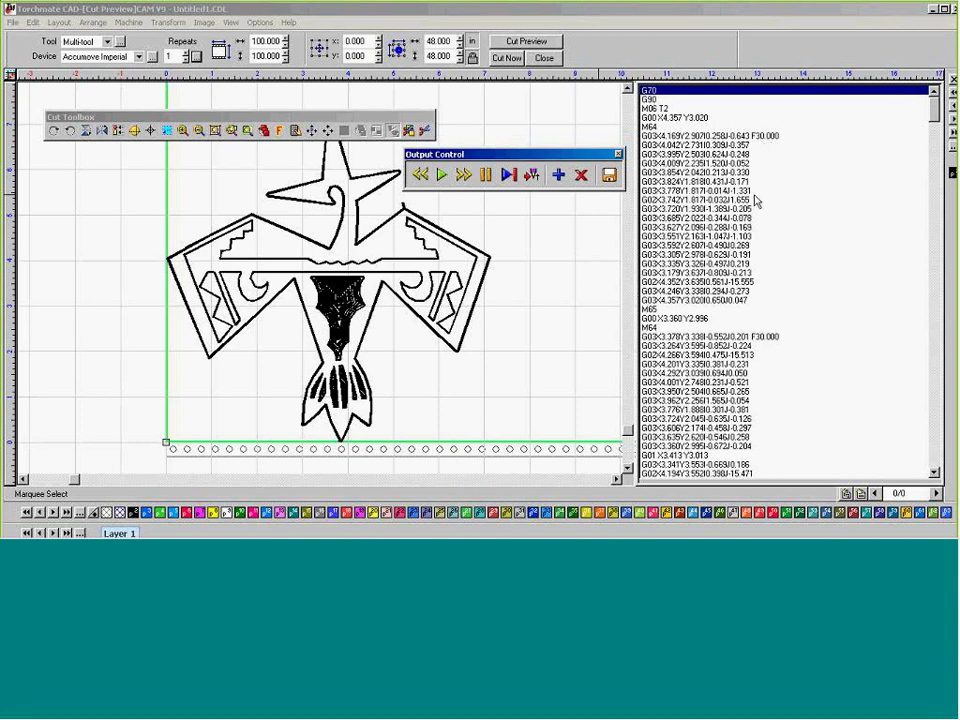
left_click(935, 104)
left_click_drag(935, 104, 916, 417)
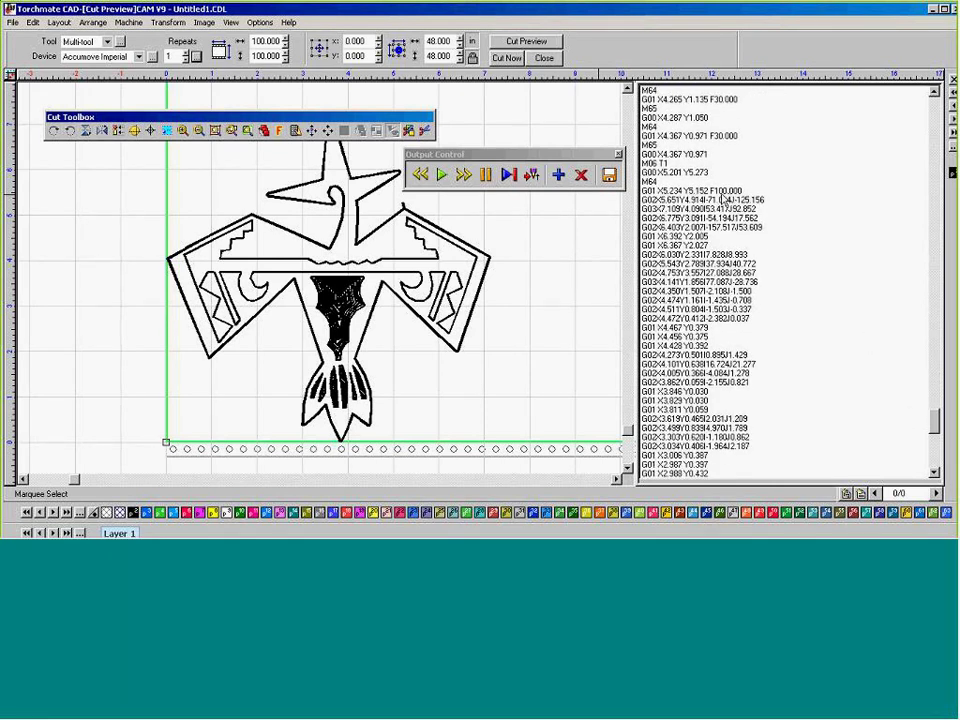
left_click(651, 163)
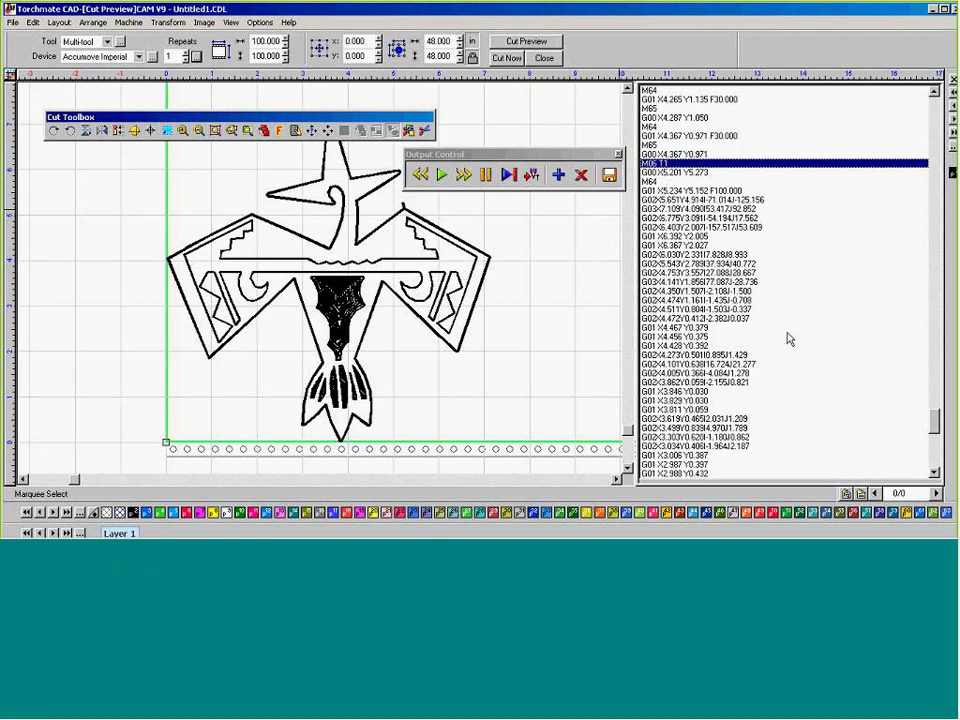
left_click_drag(937, 425, 935, 468)
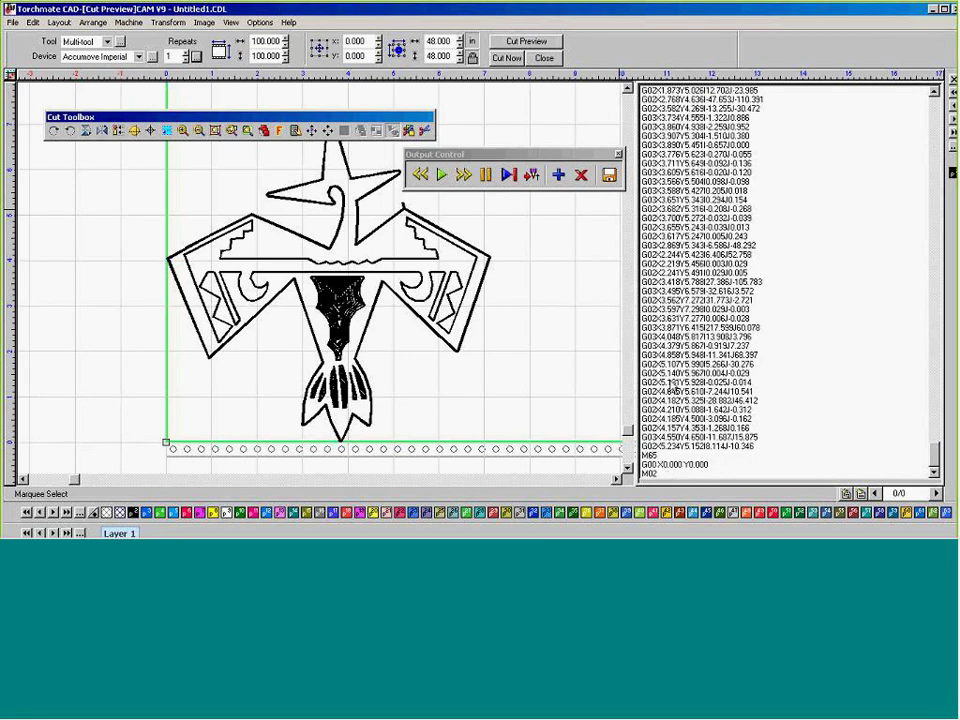
left_click_drag(936, 470, 950, 100)
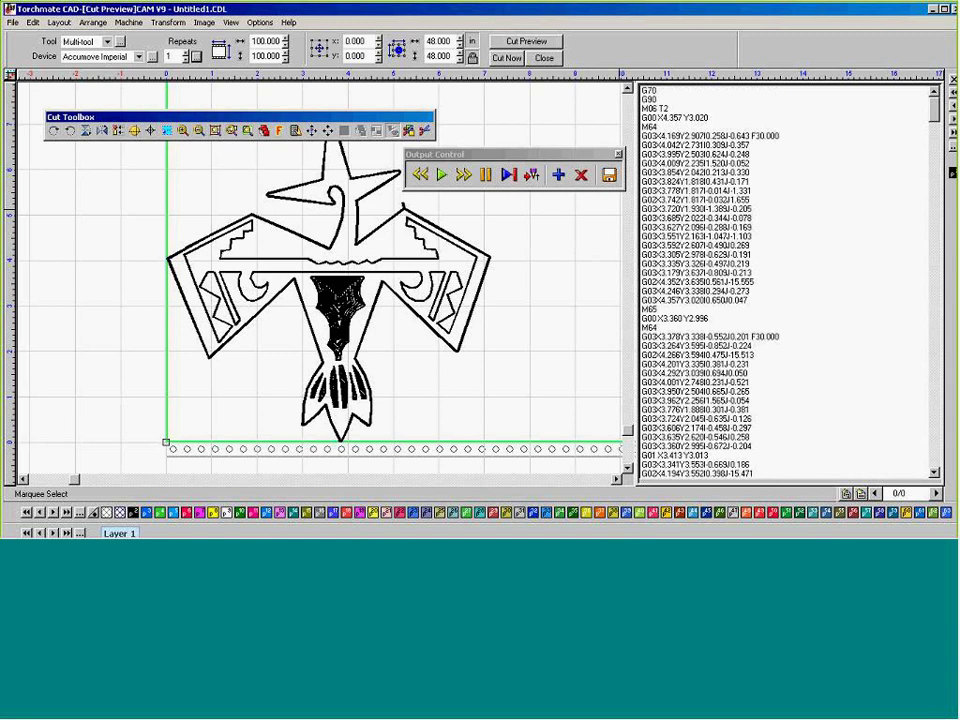
Output the toolpaths to phoenix_MT.gm, overwriting the existing file.
left_click(425, 131)
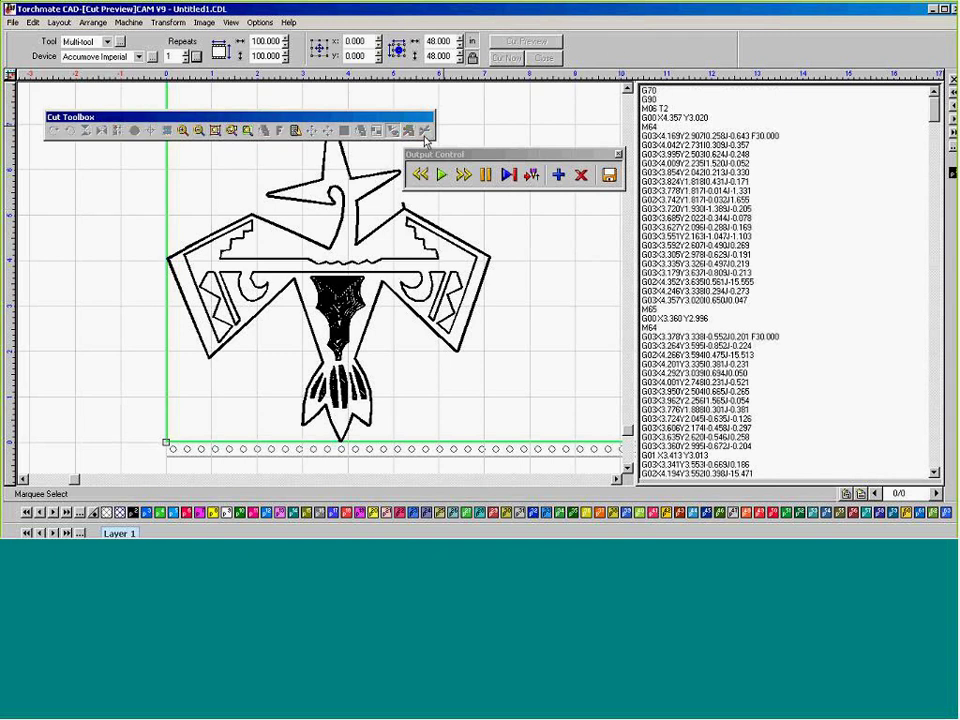
left_click(448, 311)
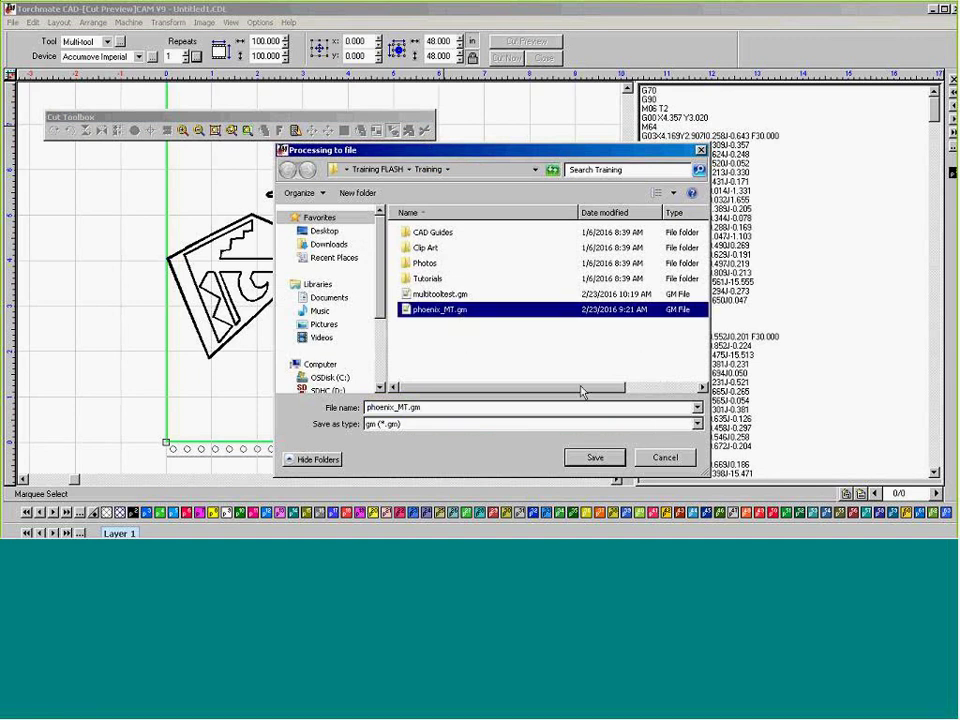
left_click(595, 458)
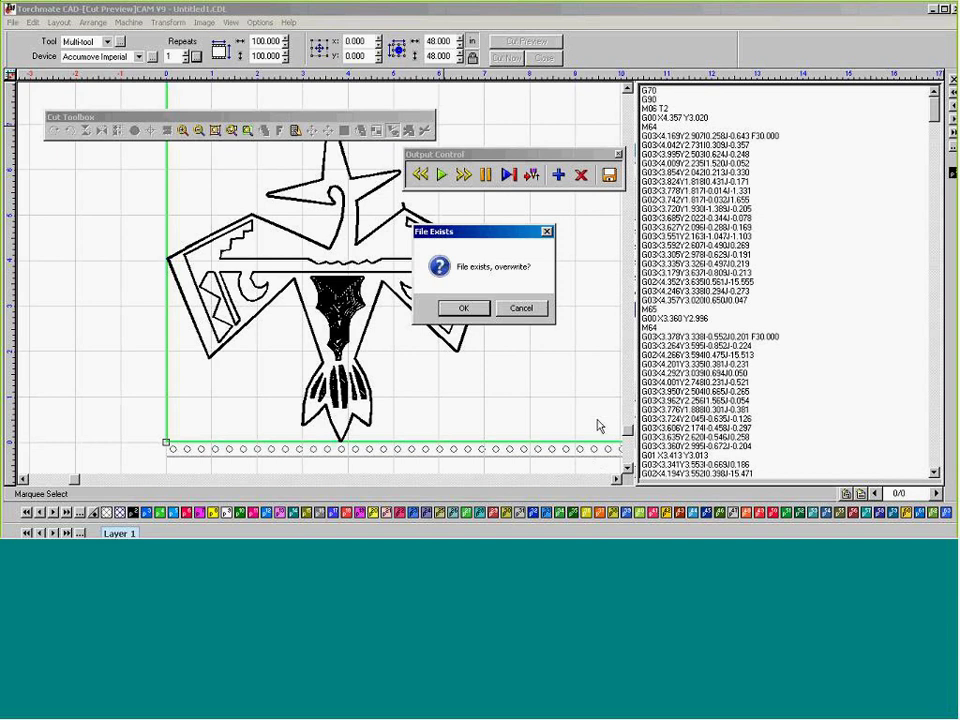
left_click(470, 308)
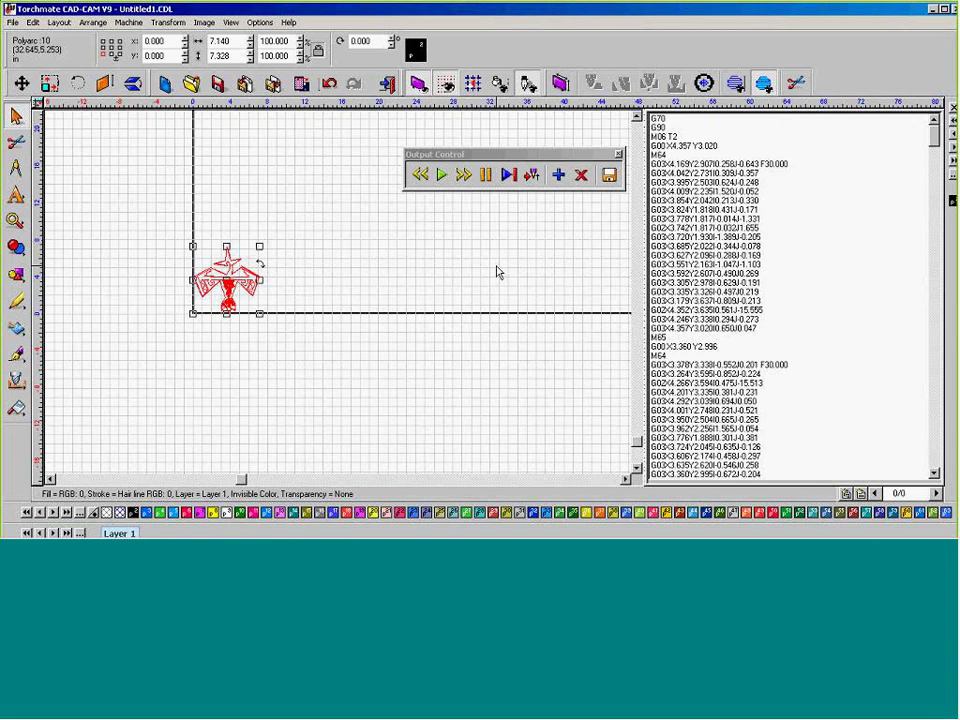
Switch to the running Visual Machine Designer window from the taskbar.
mouse_move(245, 530)
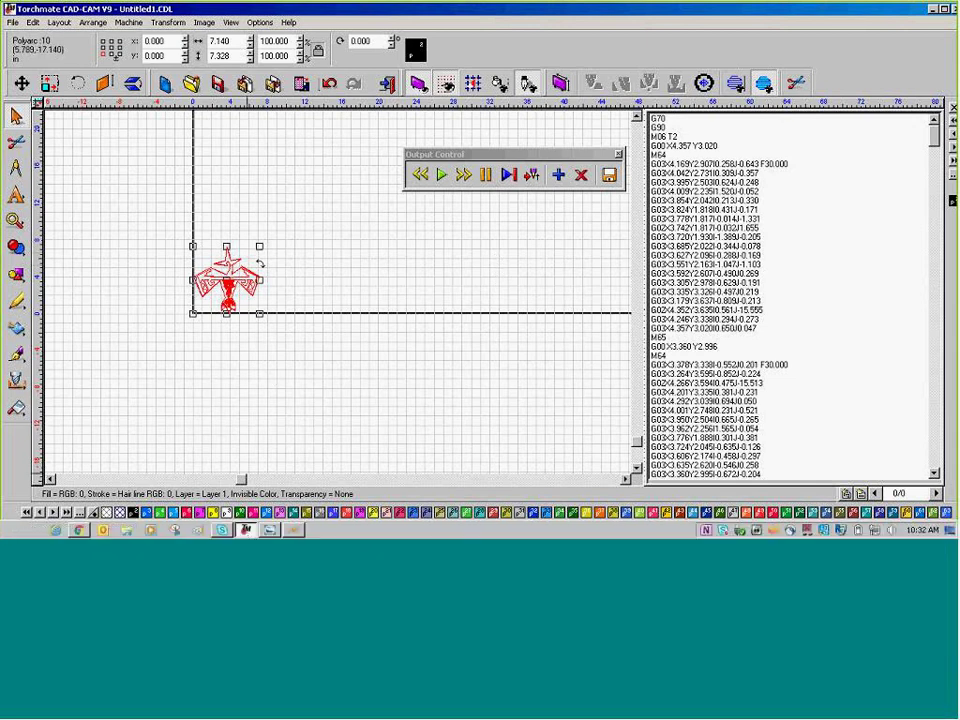
left_click(293, 530)
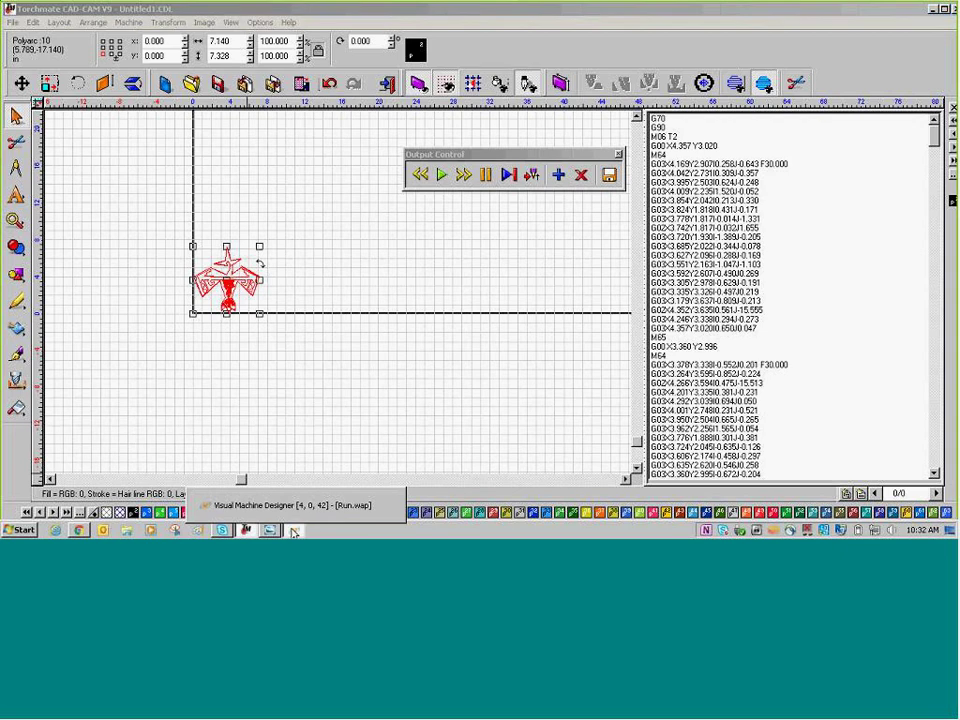
left_click(215, 385)
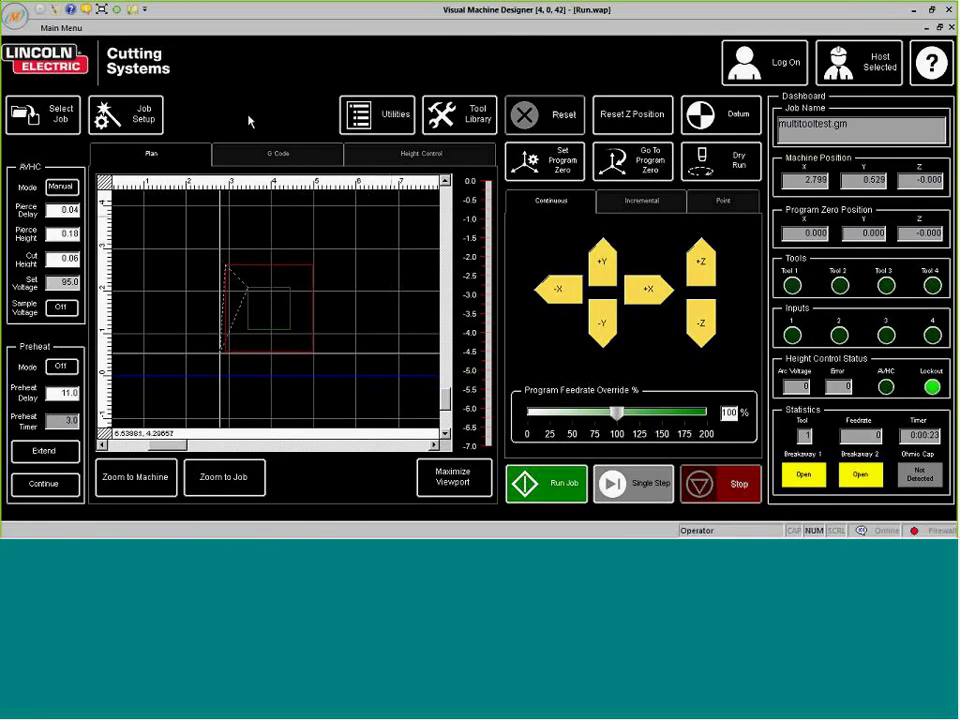
Load phoenix_MT.gm from the Training folder as the current job.
left_click(74, 112)
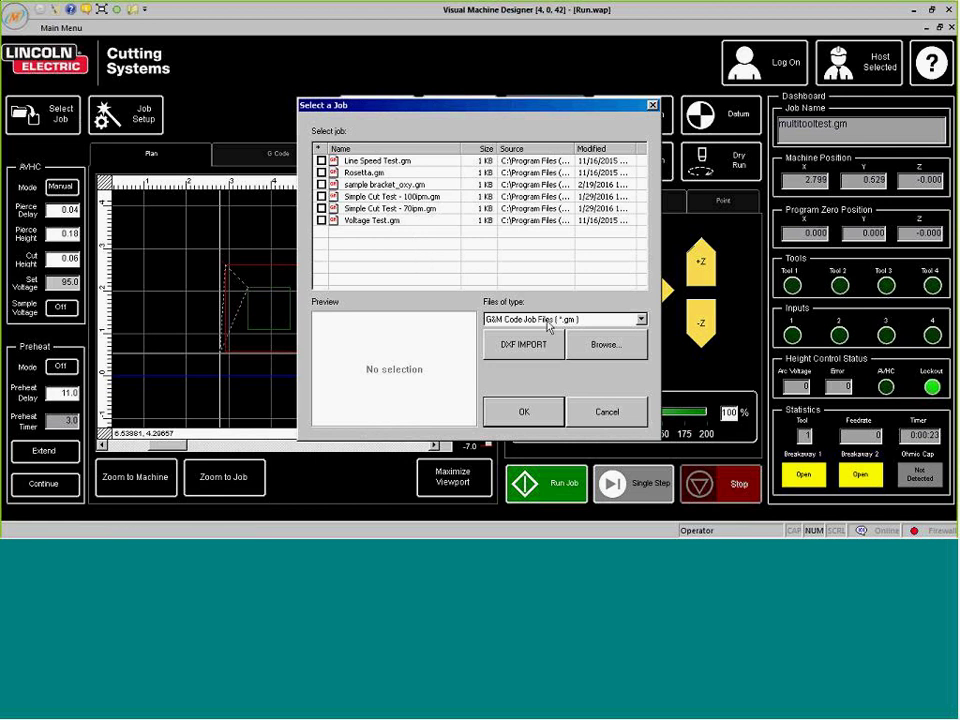
left_click(580, 344)
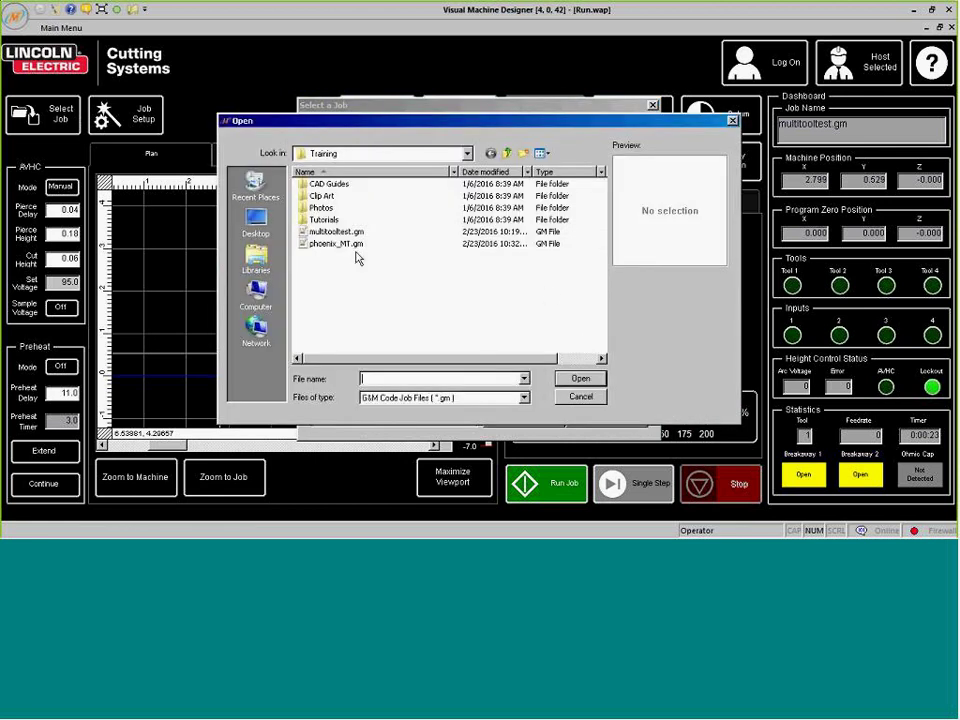
left_click(350, 246)
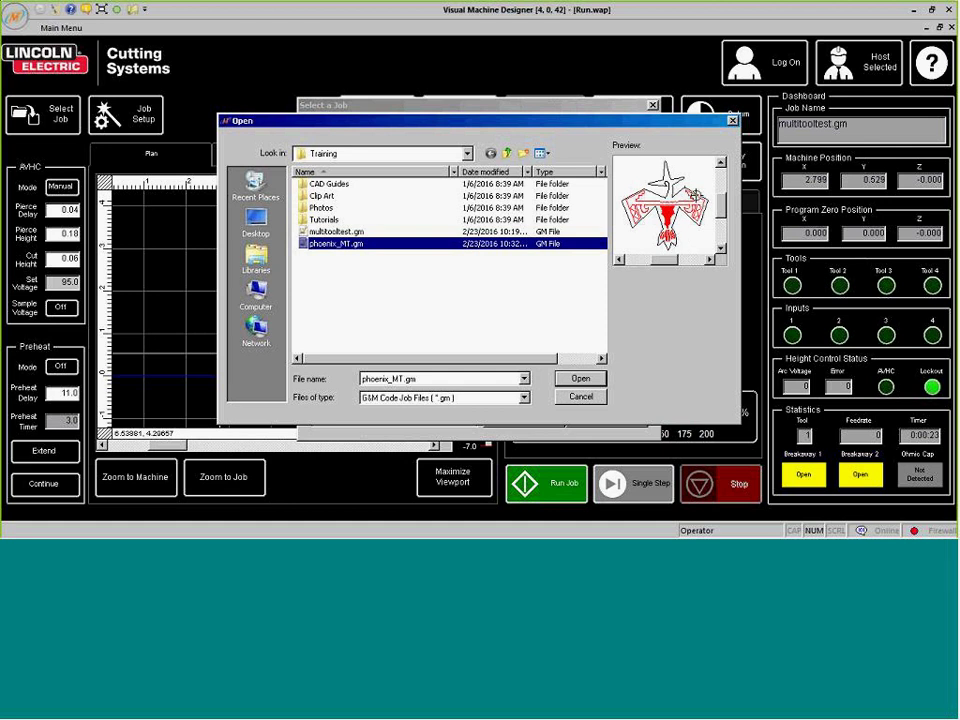
left_click(576, 380)
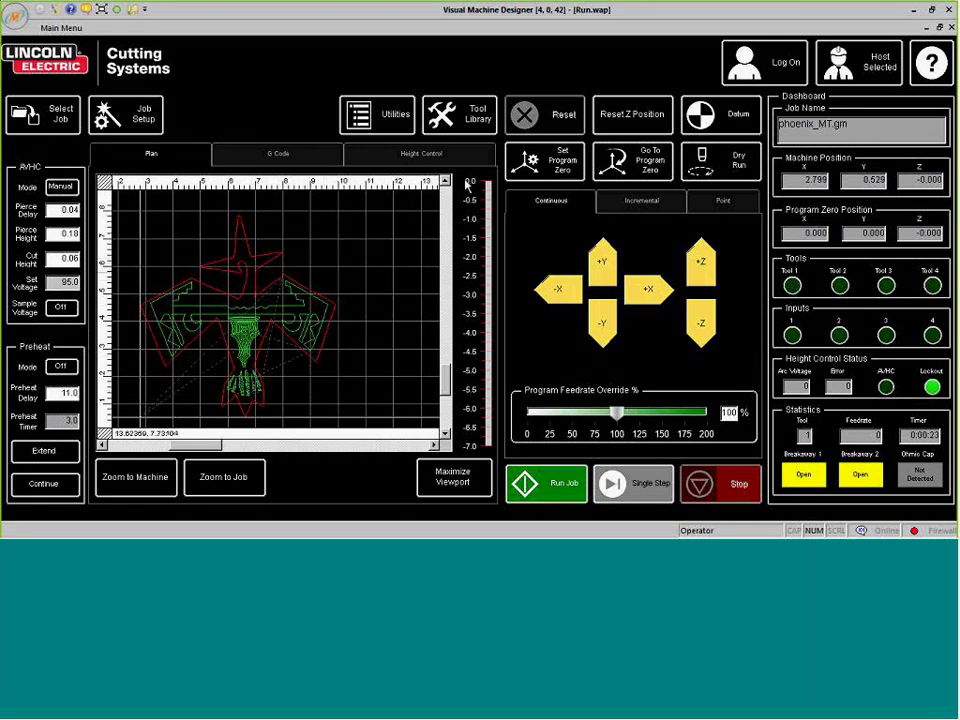
left_click(478, 117)
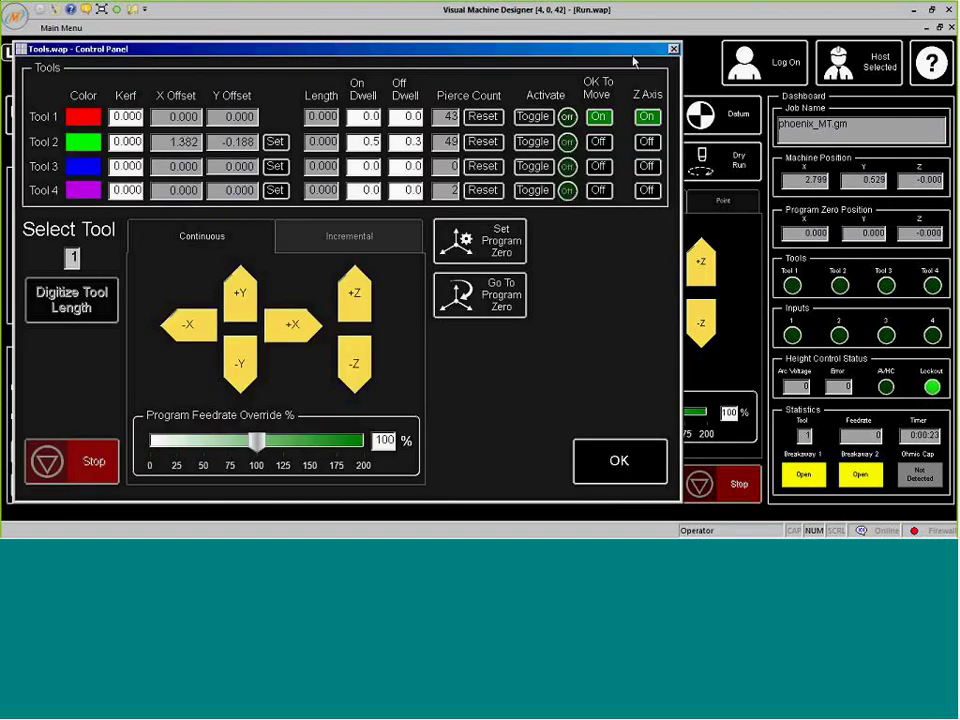
left_click_drag(477, 48, 849, 46)
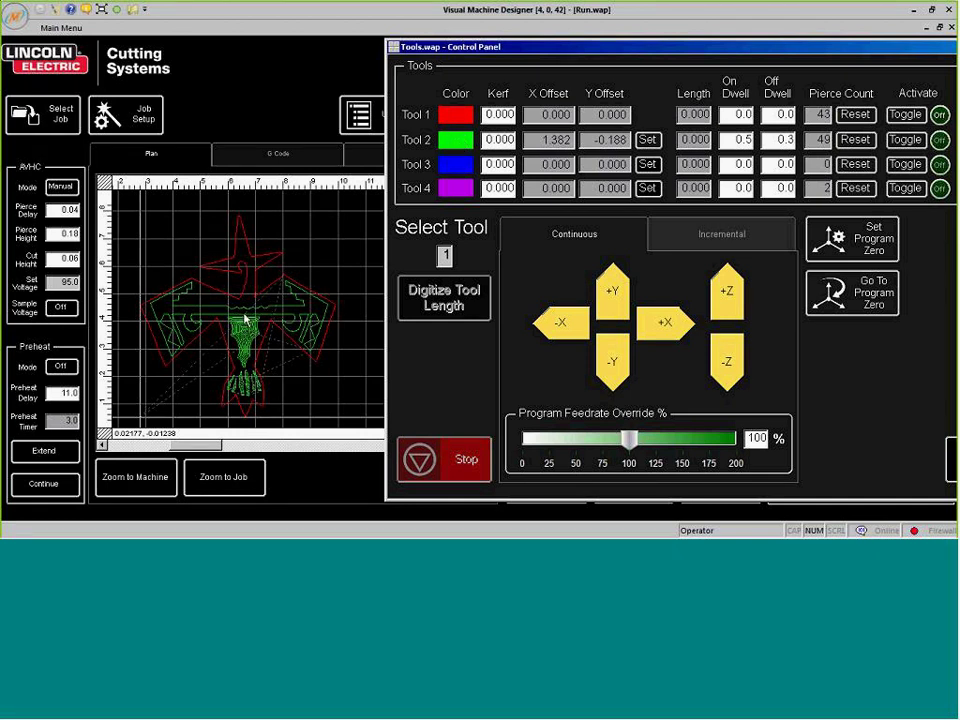
left_click(951, 458)
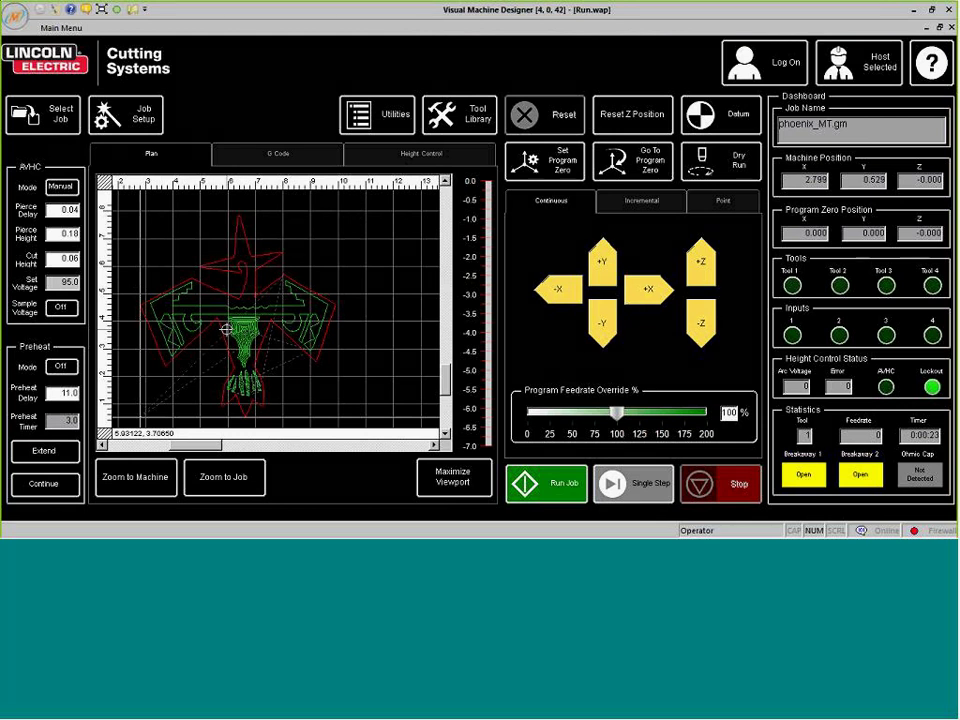
Jog the head along +X, switch Dry Run to Active Run and start the phoenix job.
left_click(651, 290)
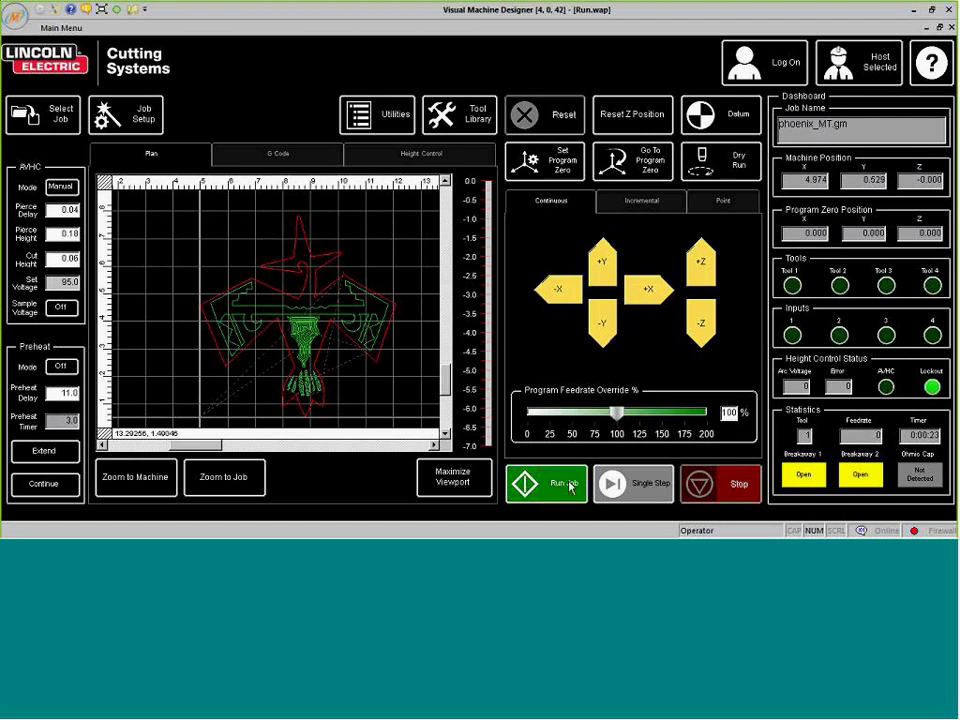
left_click(718, 160)
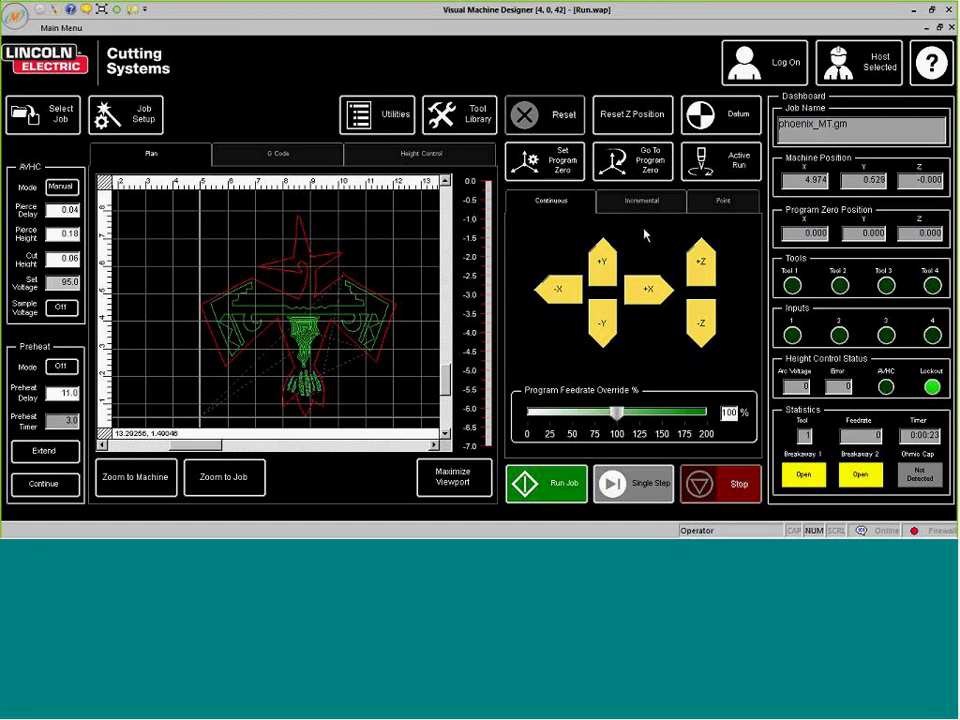
left_click(553, 485)
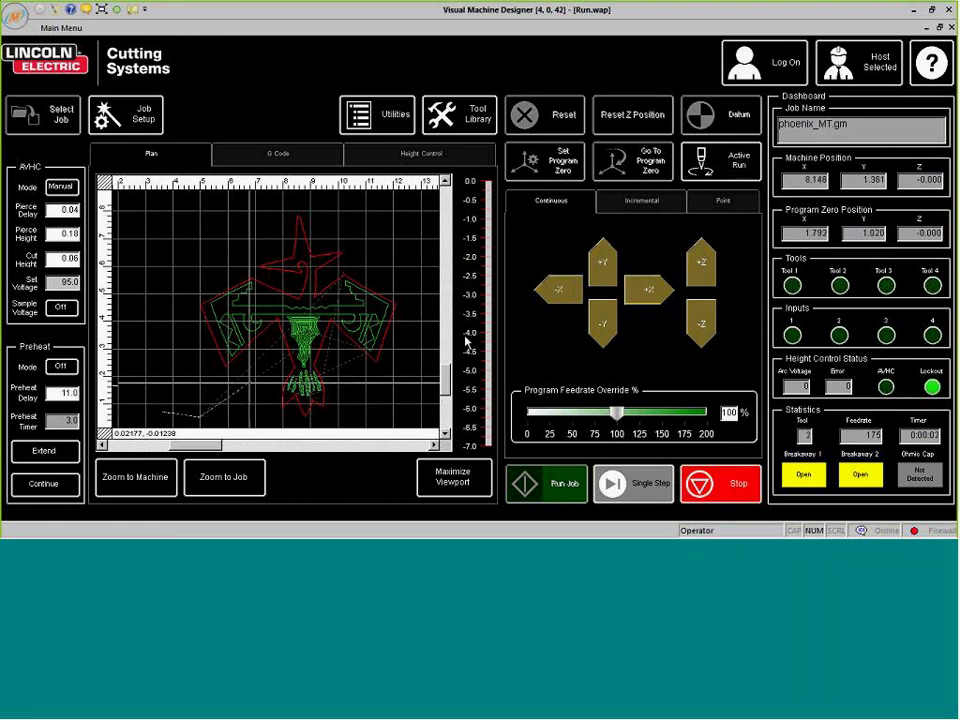
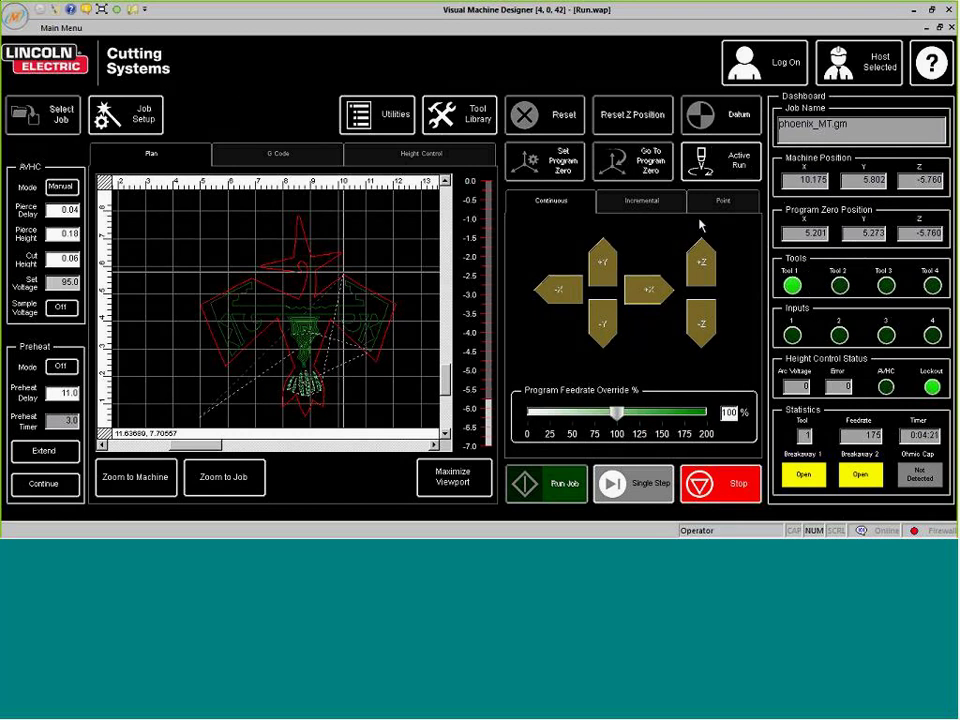
Stop the running phoenix_MT.gm job, then restart it as a dry run at feedrate 100.
left_click(724, 487)
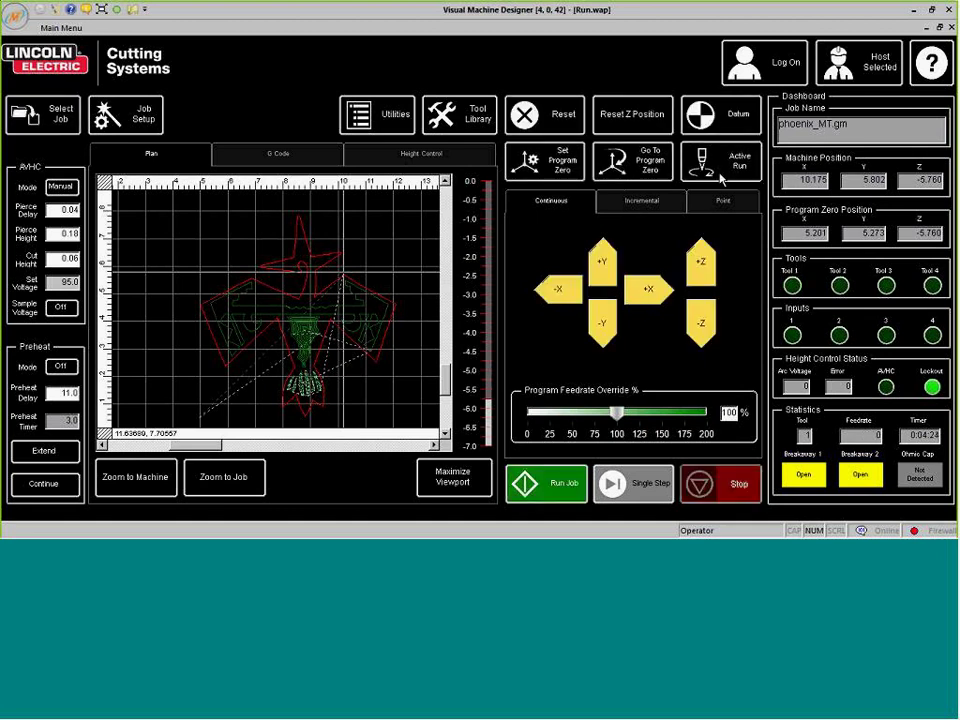
left_click(535, 490)
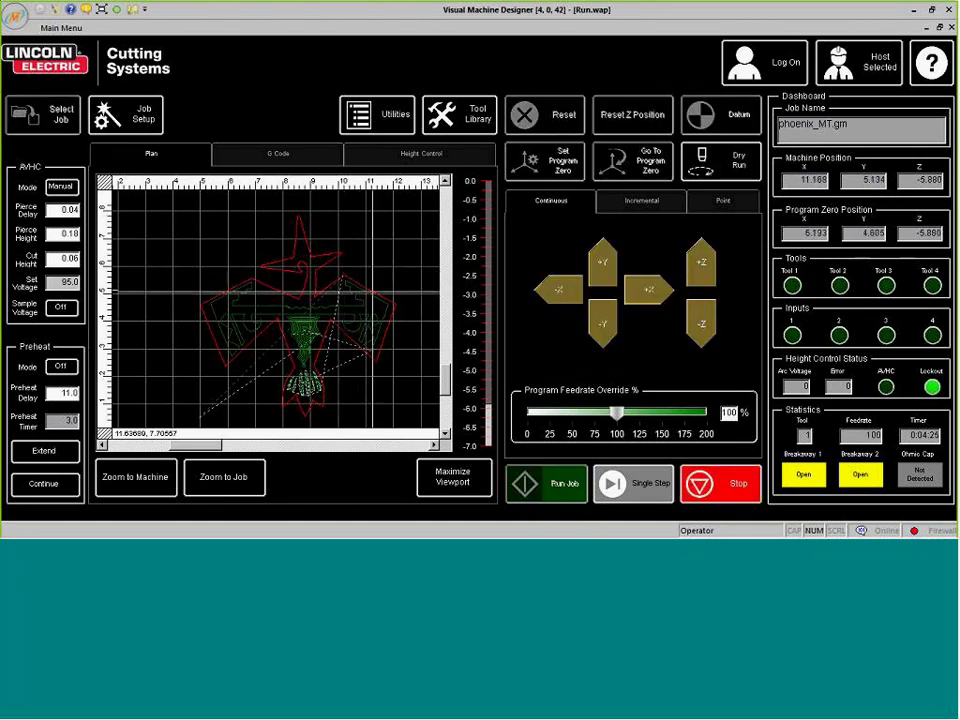